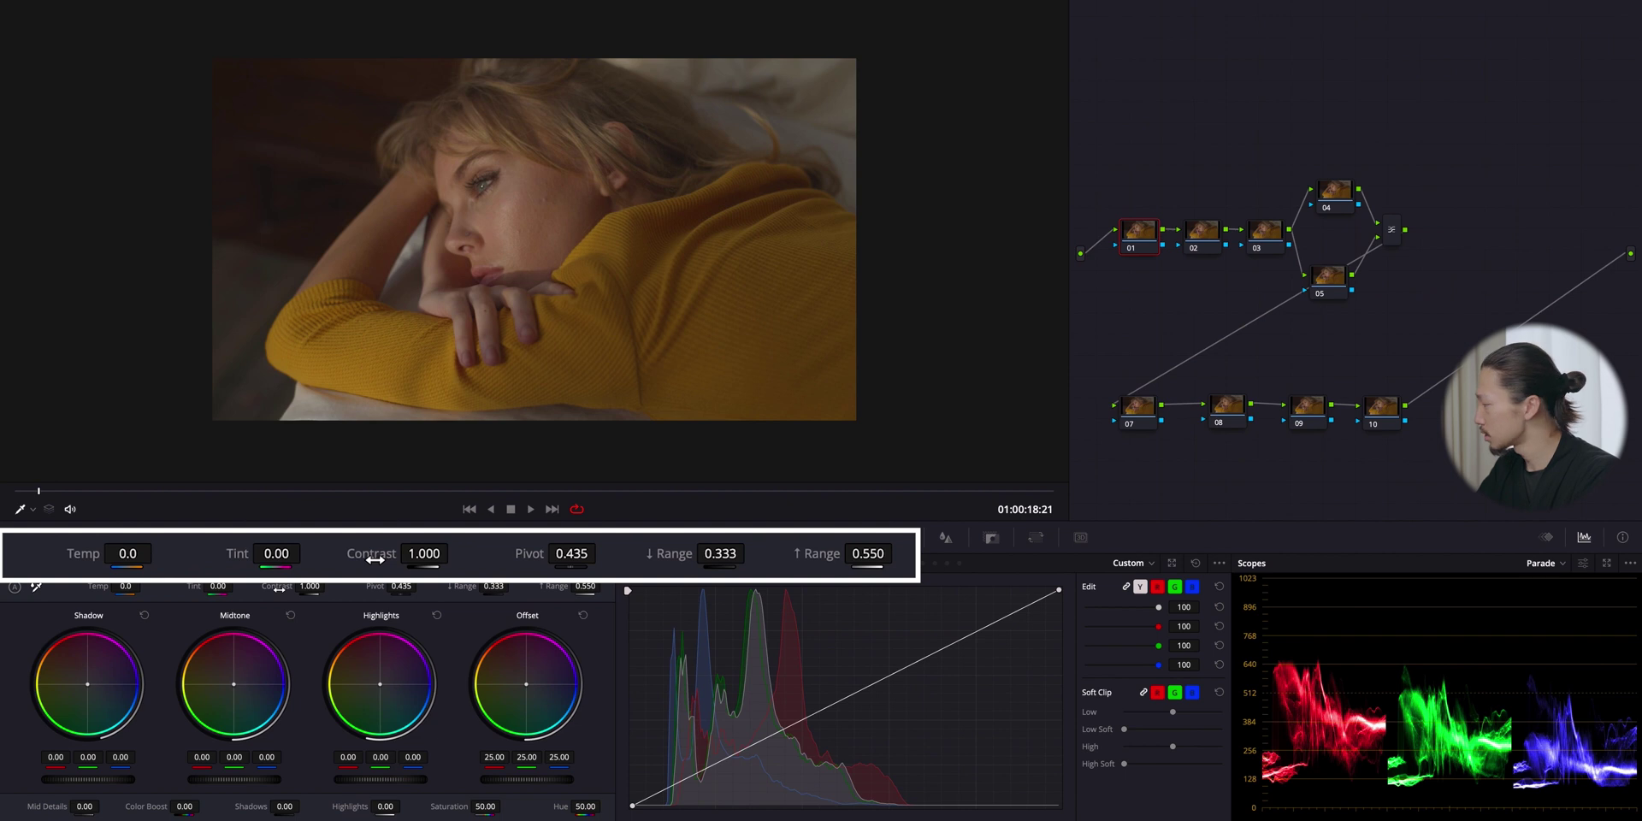
- On node 01, set the contrast to 1.220 and raise the pivot to about 0.48
drag(308, 589, 377, 588)
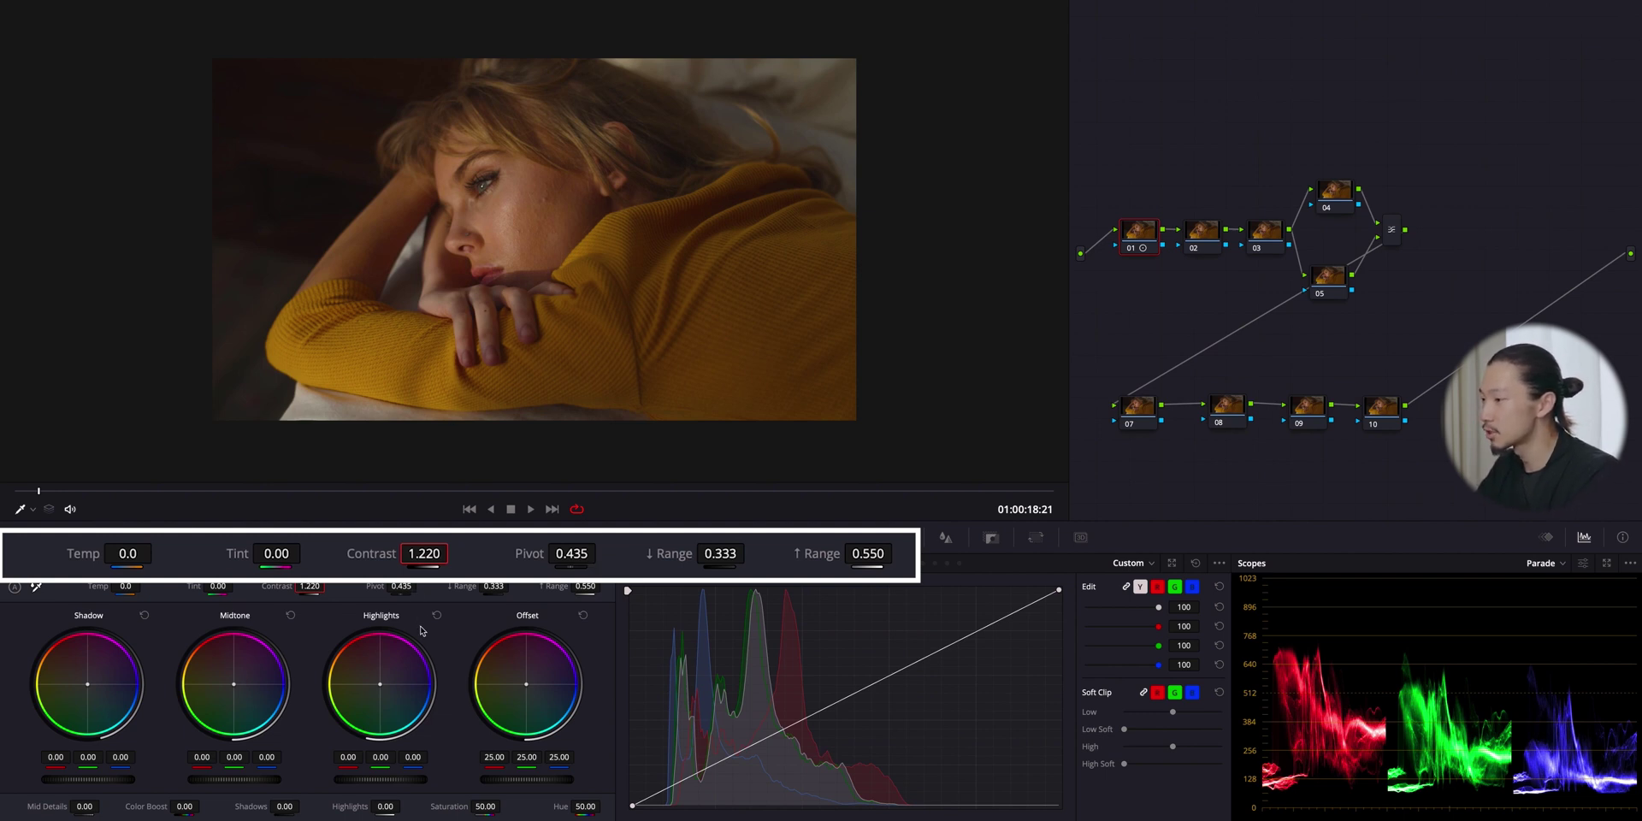
drag(409, 592, 416, 590)
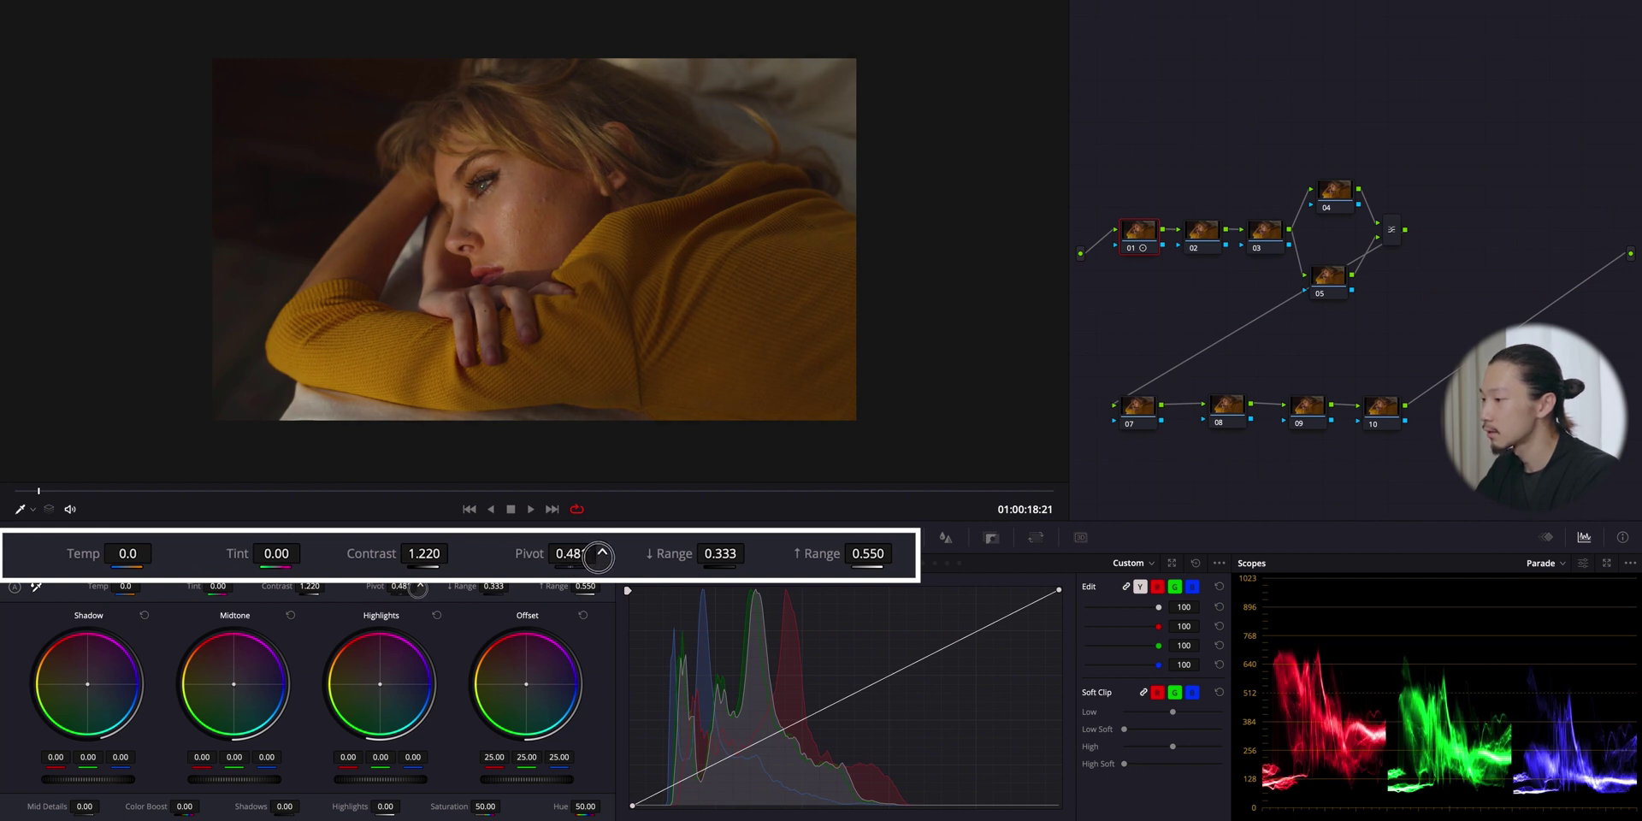
drag(416, 590, 415, 590)
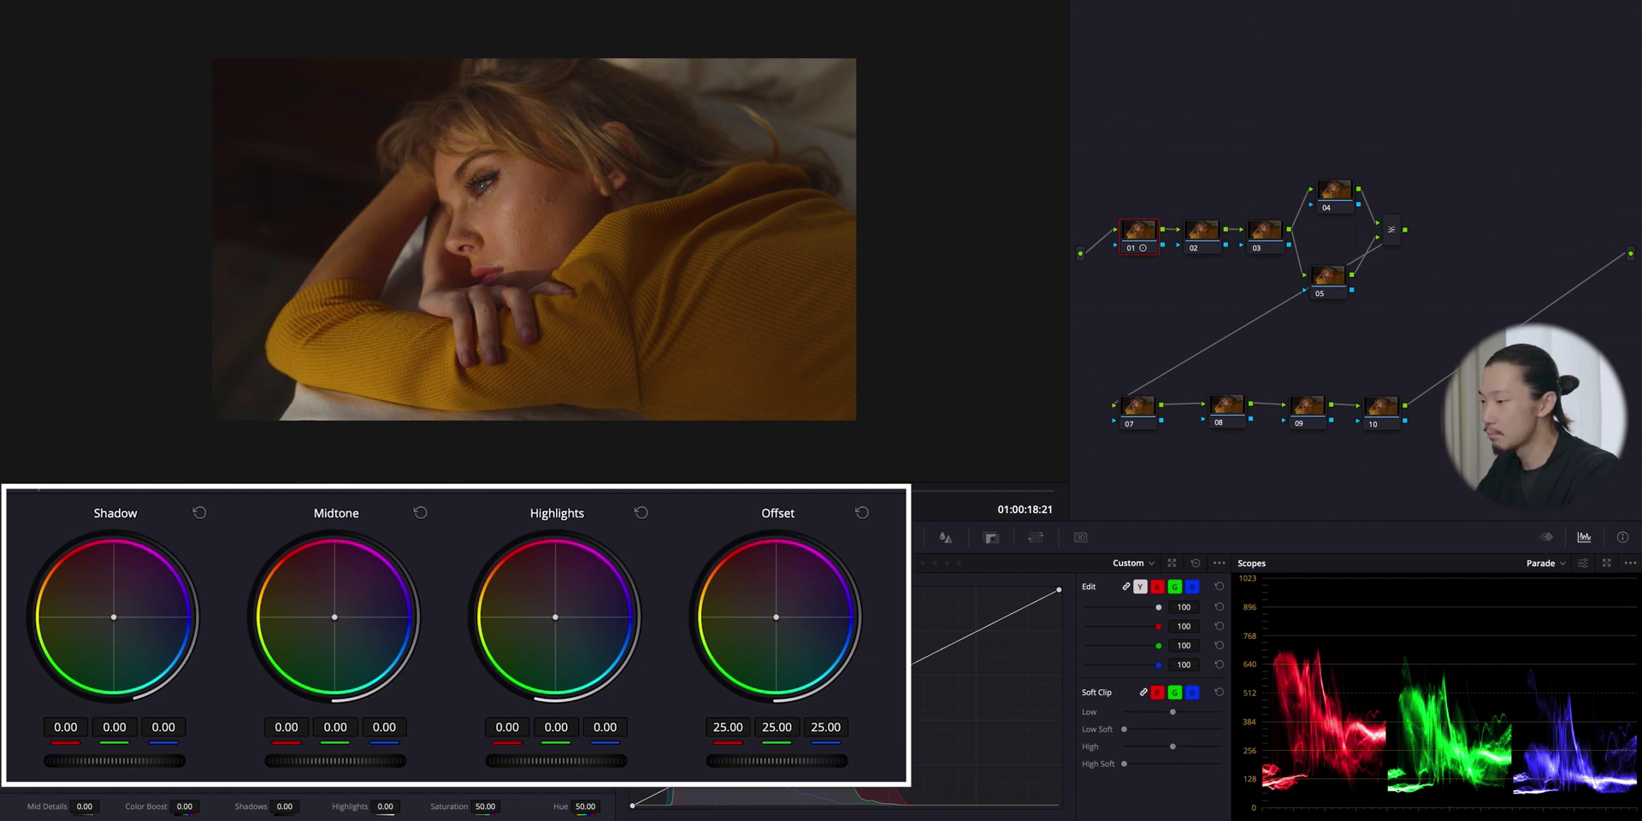
- Brighten node 01 with the primary wheels, setting master Gamma to 0.04 and master Gain to 1.03
click(560, 494)
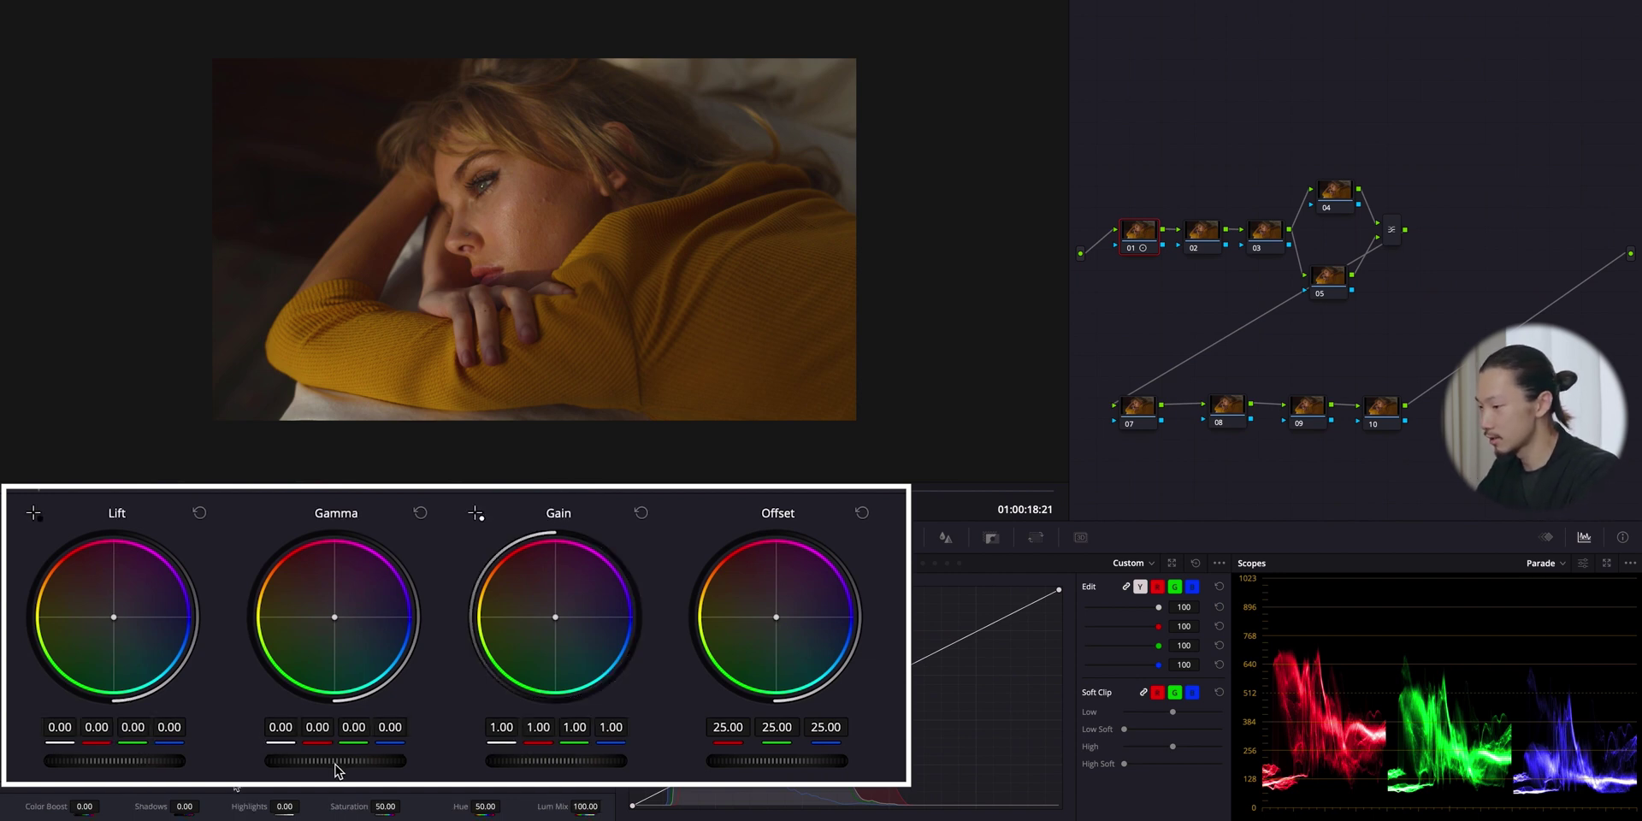
drag(336, 763, 509, 761)
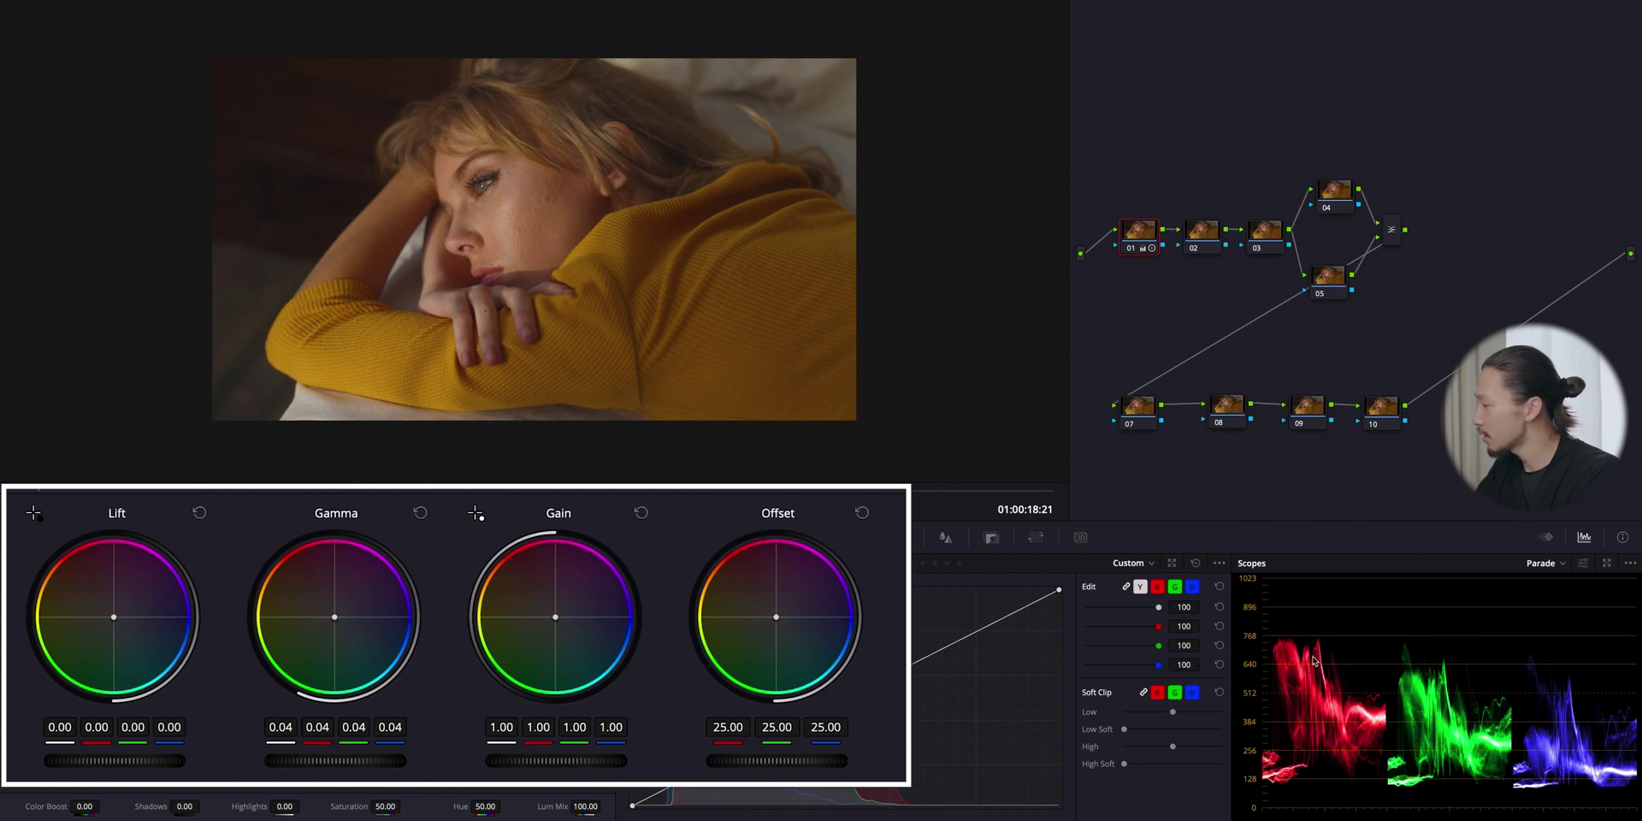
drag(520, 757, 606, 760)
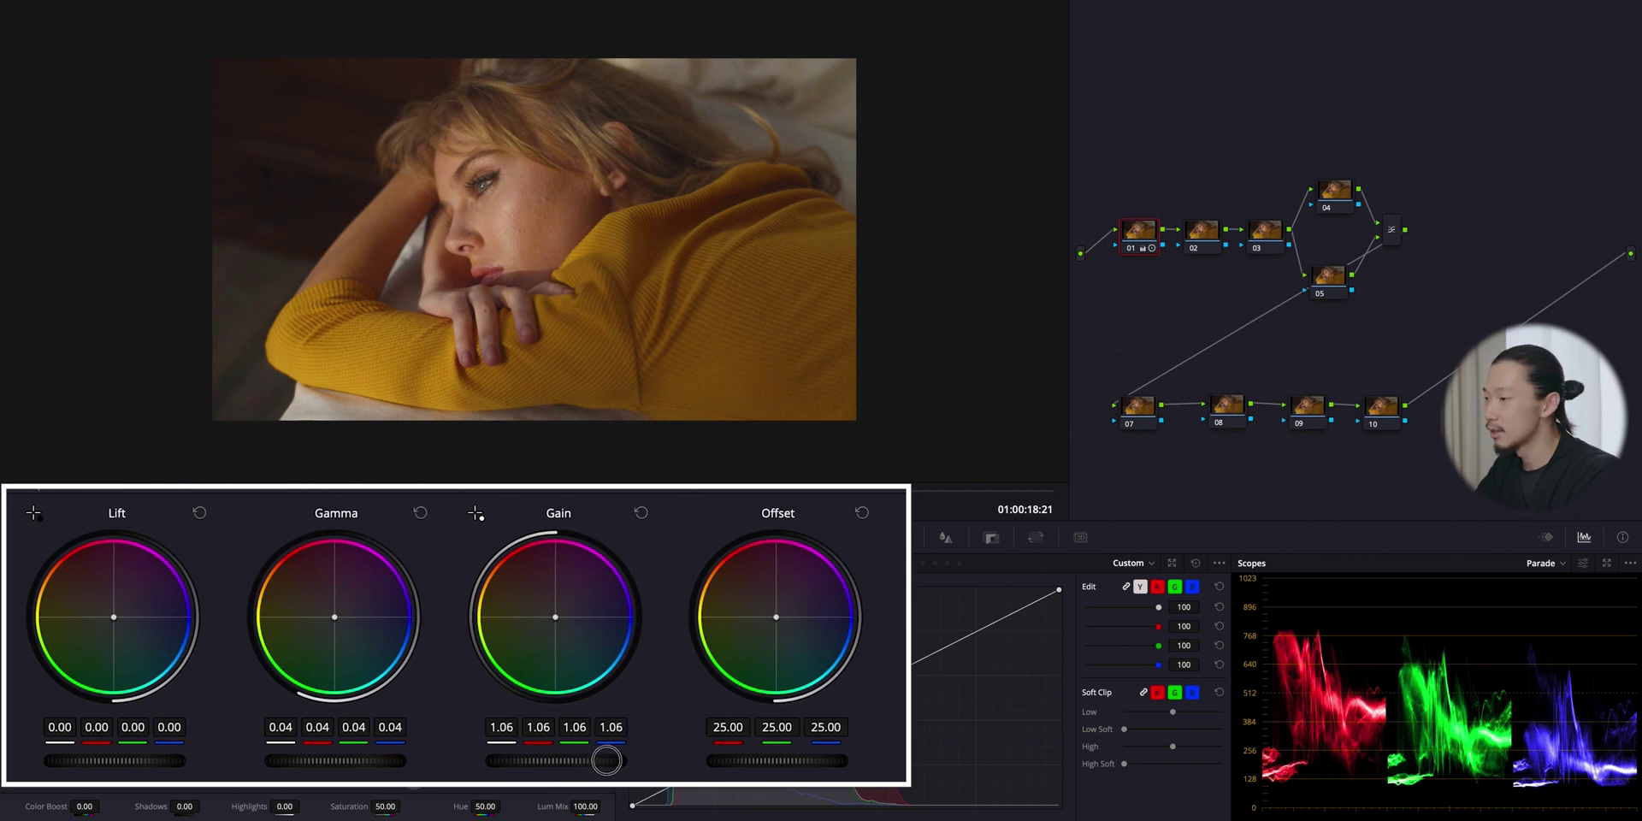
key(ctrl+z)
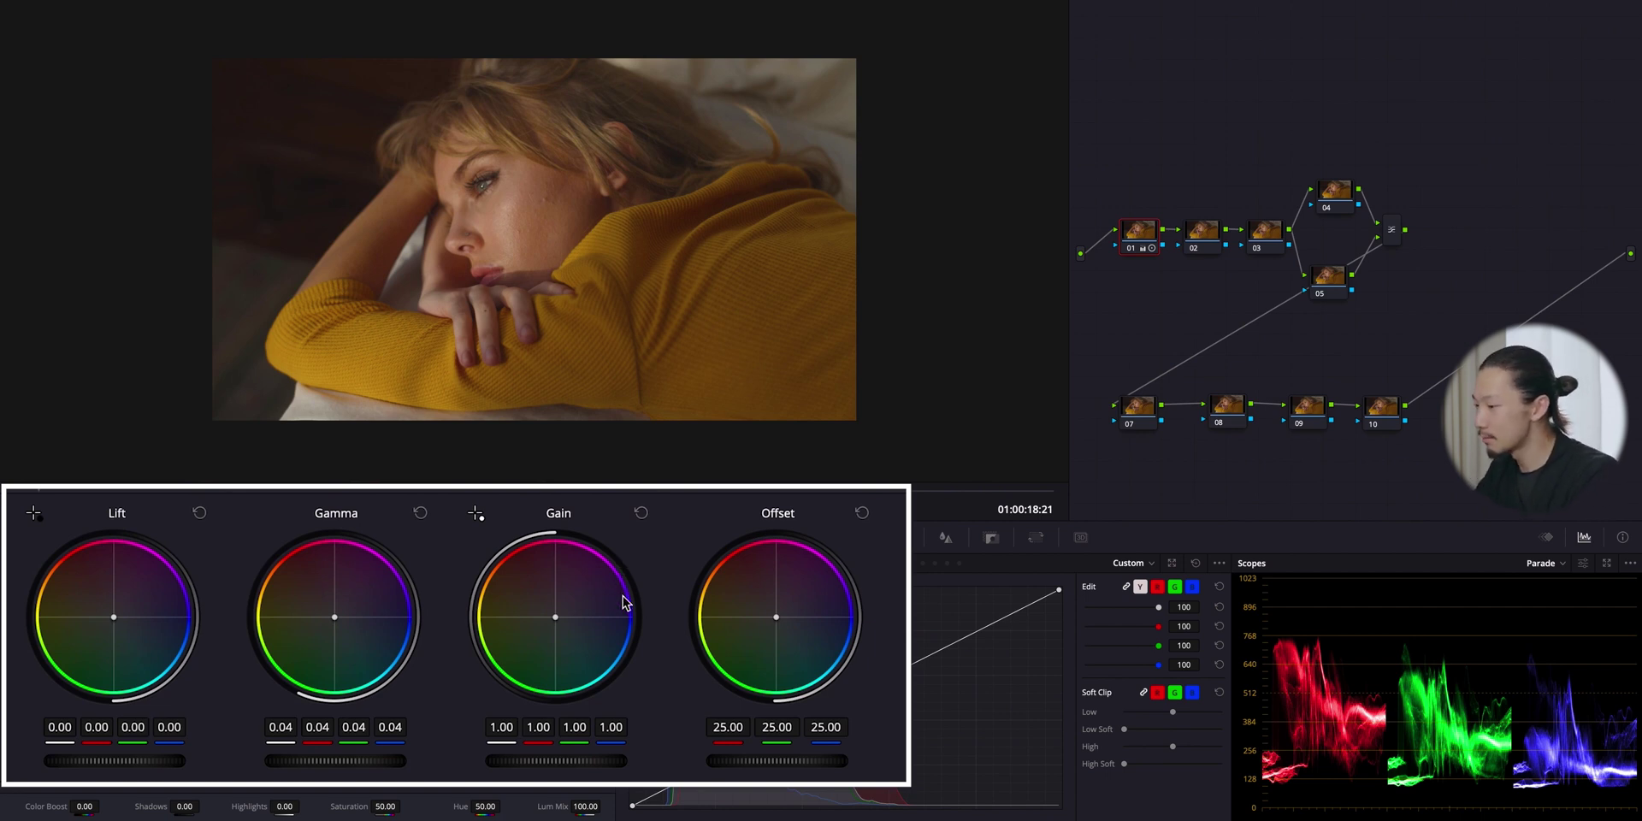
drag(561, 764, 583, 762)
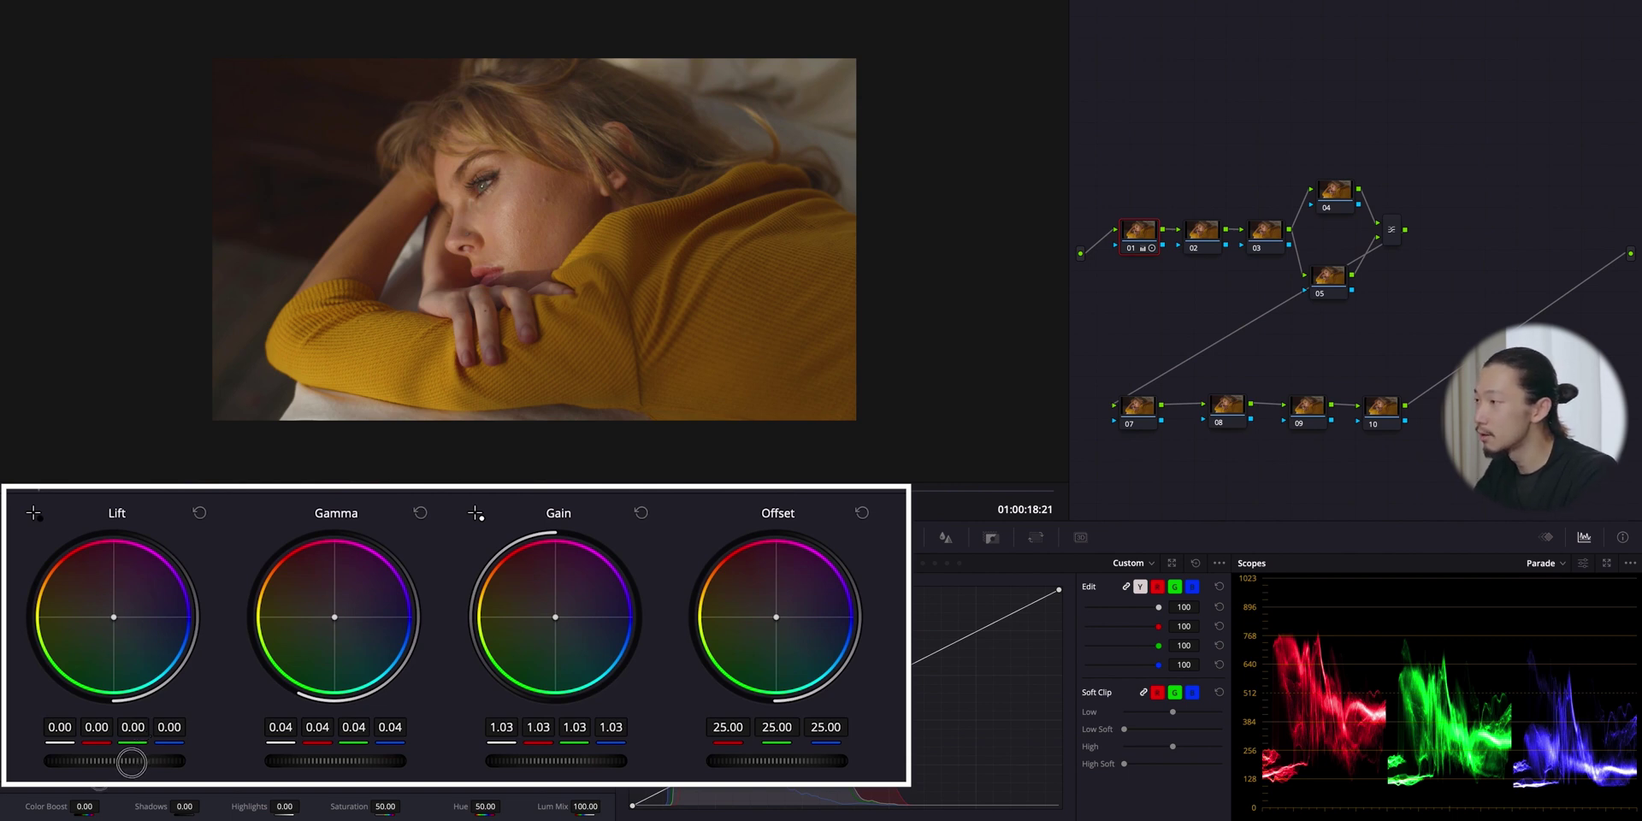
- Darken the blacks on node 01 by lowering the master Lift and the log Shadow level
drag(122, 761, 81, 768)
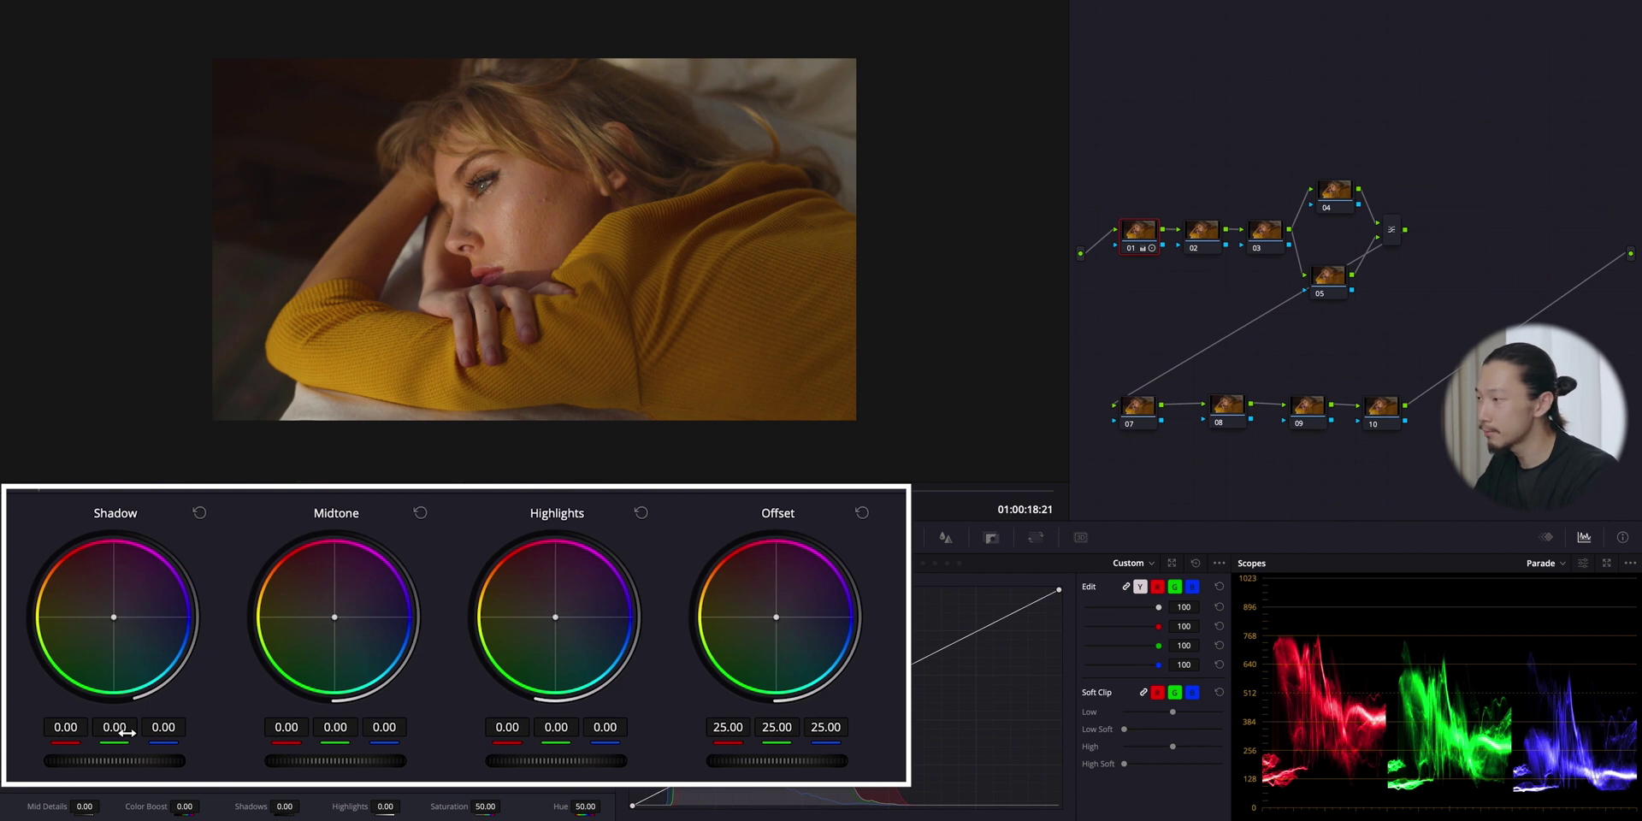
drag(134, 764, 70, 762)
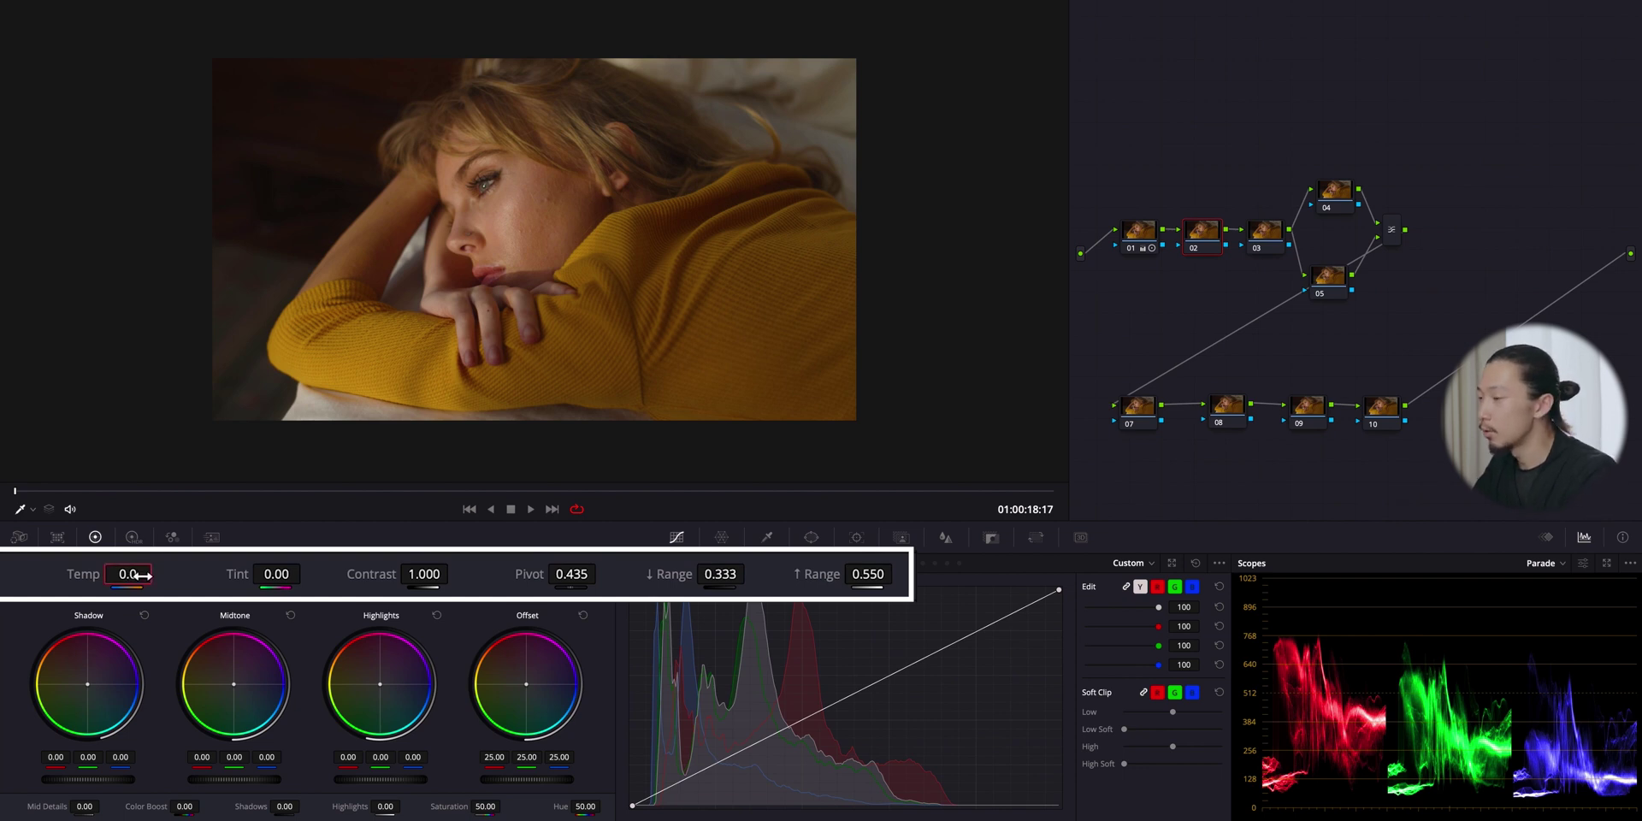
- Balance node 02's colour with a temperature of -700, a saturation of 68 and the Gain wheel nudged towards cyan-blue
drag(137, 575, 69, 581)
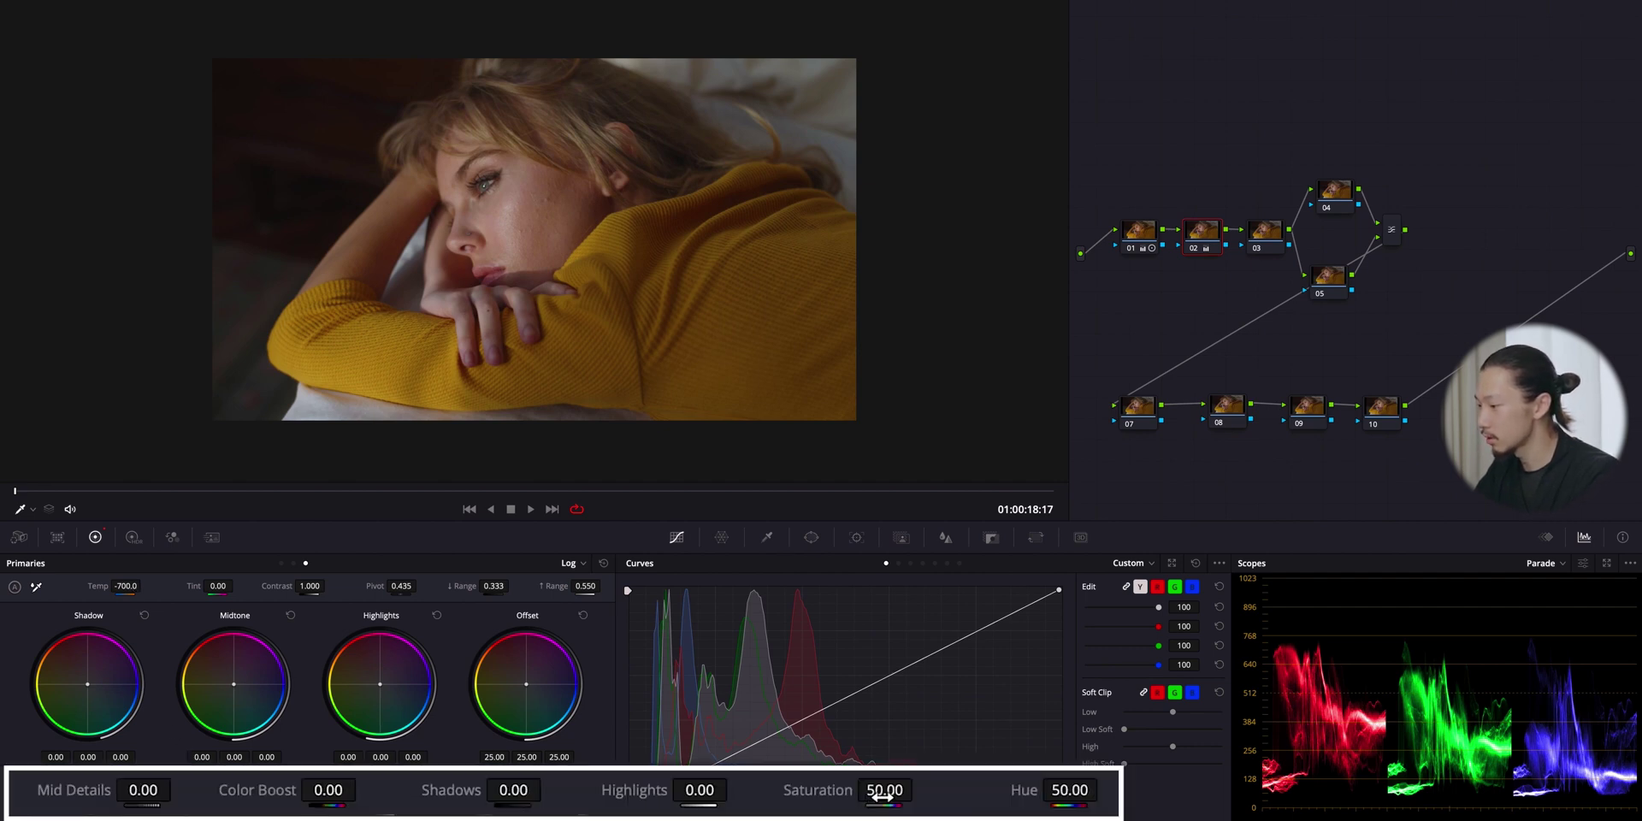
click(883, 796)
drag(883, 796, 932, 797)
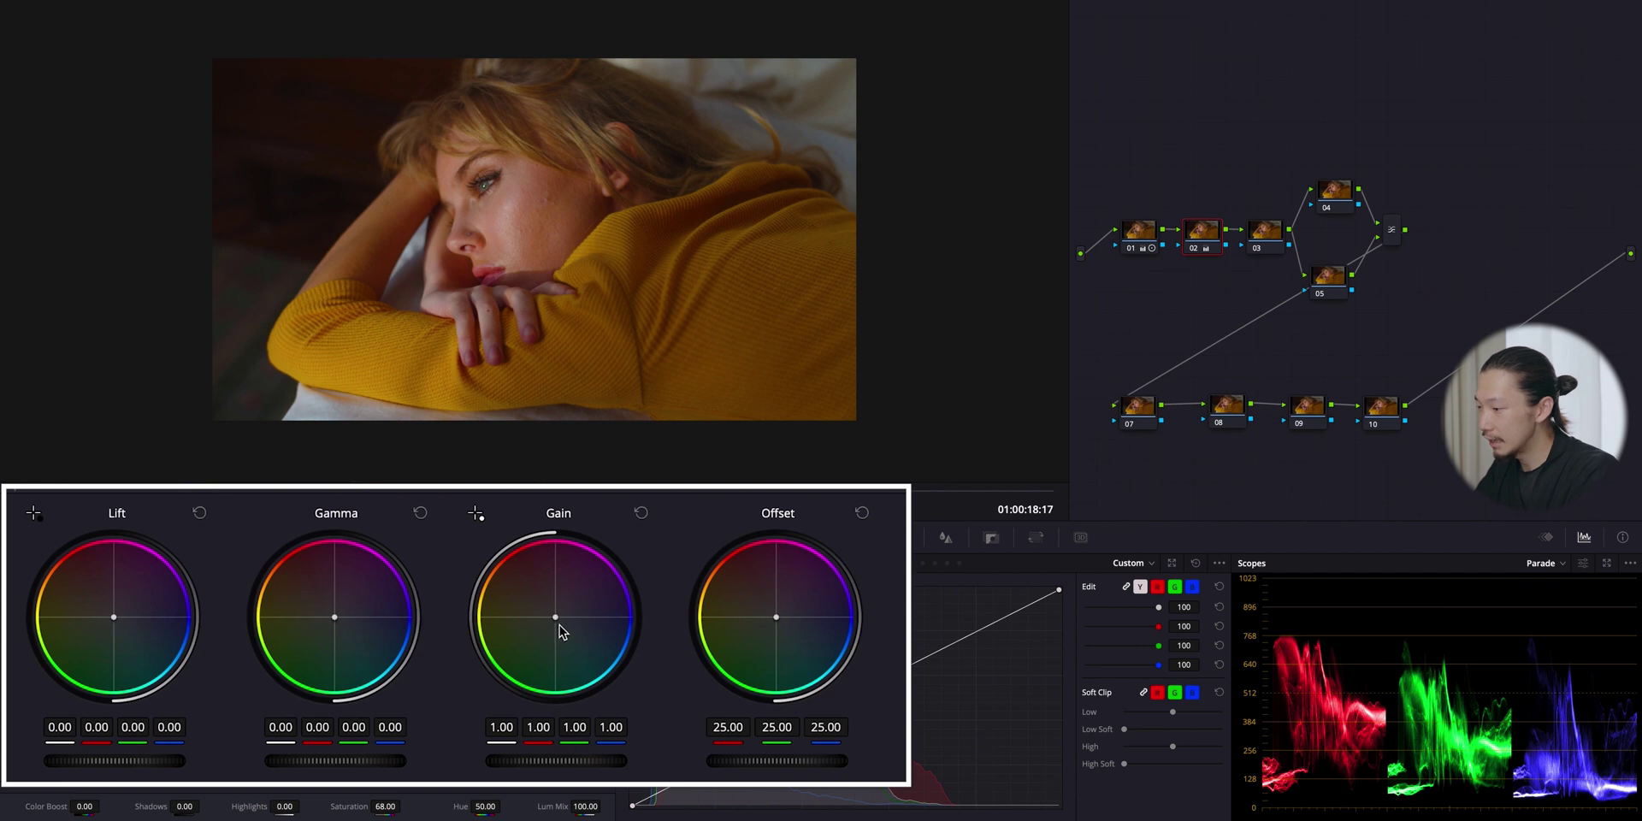
drag(557, 619, 571, 631)
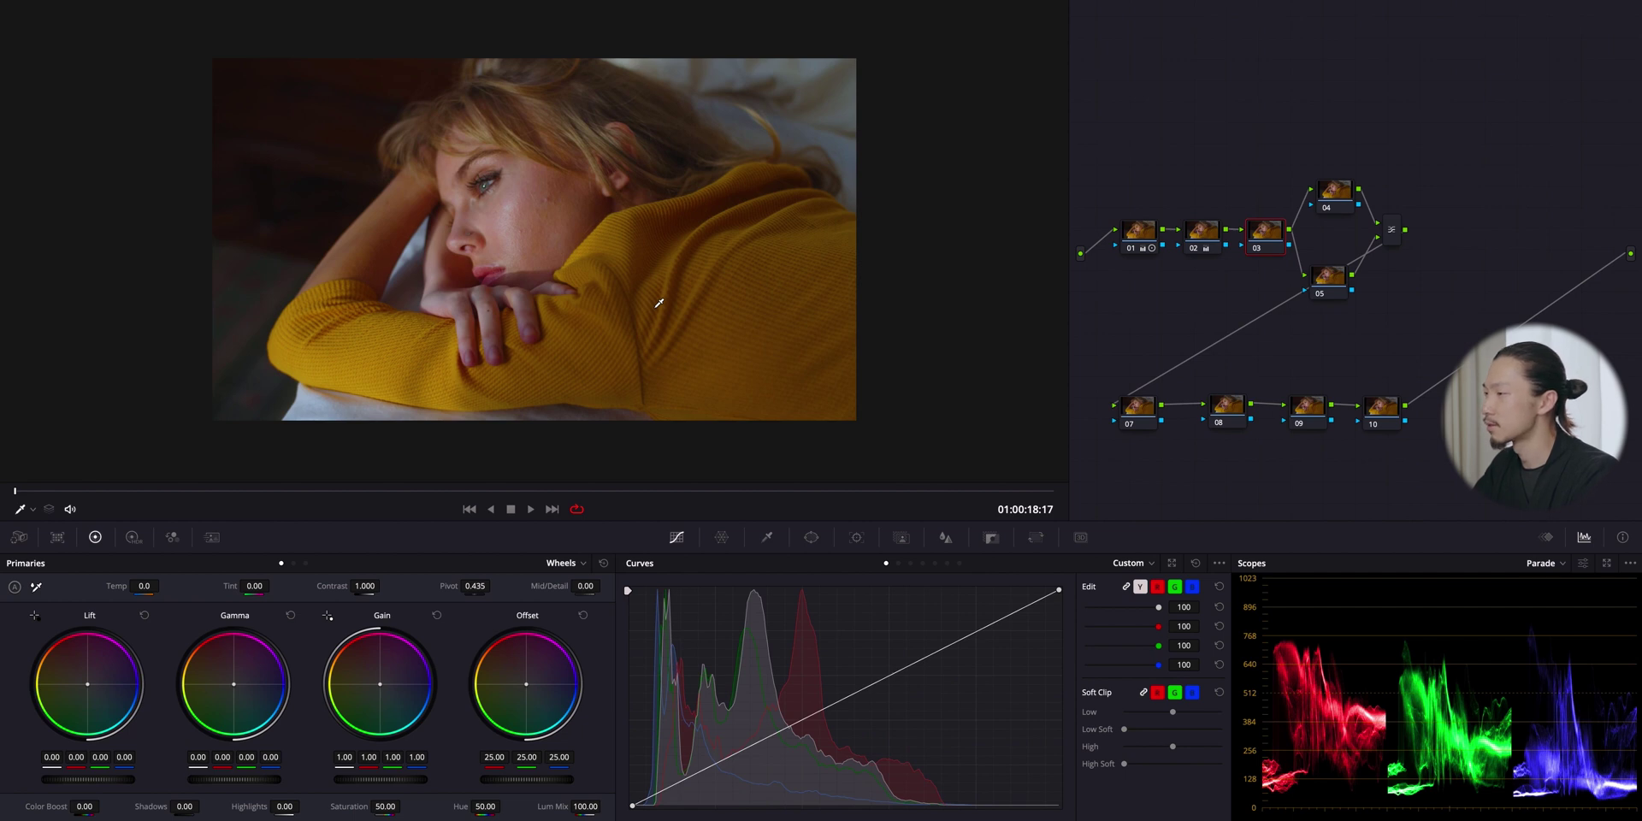
- On node 03, slightly lower the saturation of the orange-yellow hues in the Hue Vs Sat curve
click(910, 564)
click(911, 563)
click(1172, 563)
drag(787, 600, 737, 684)
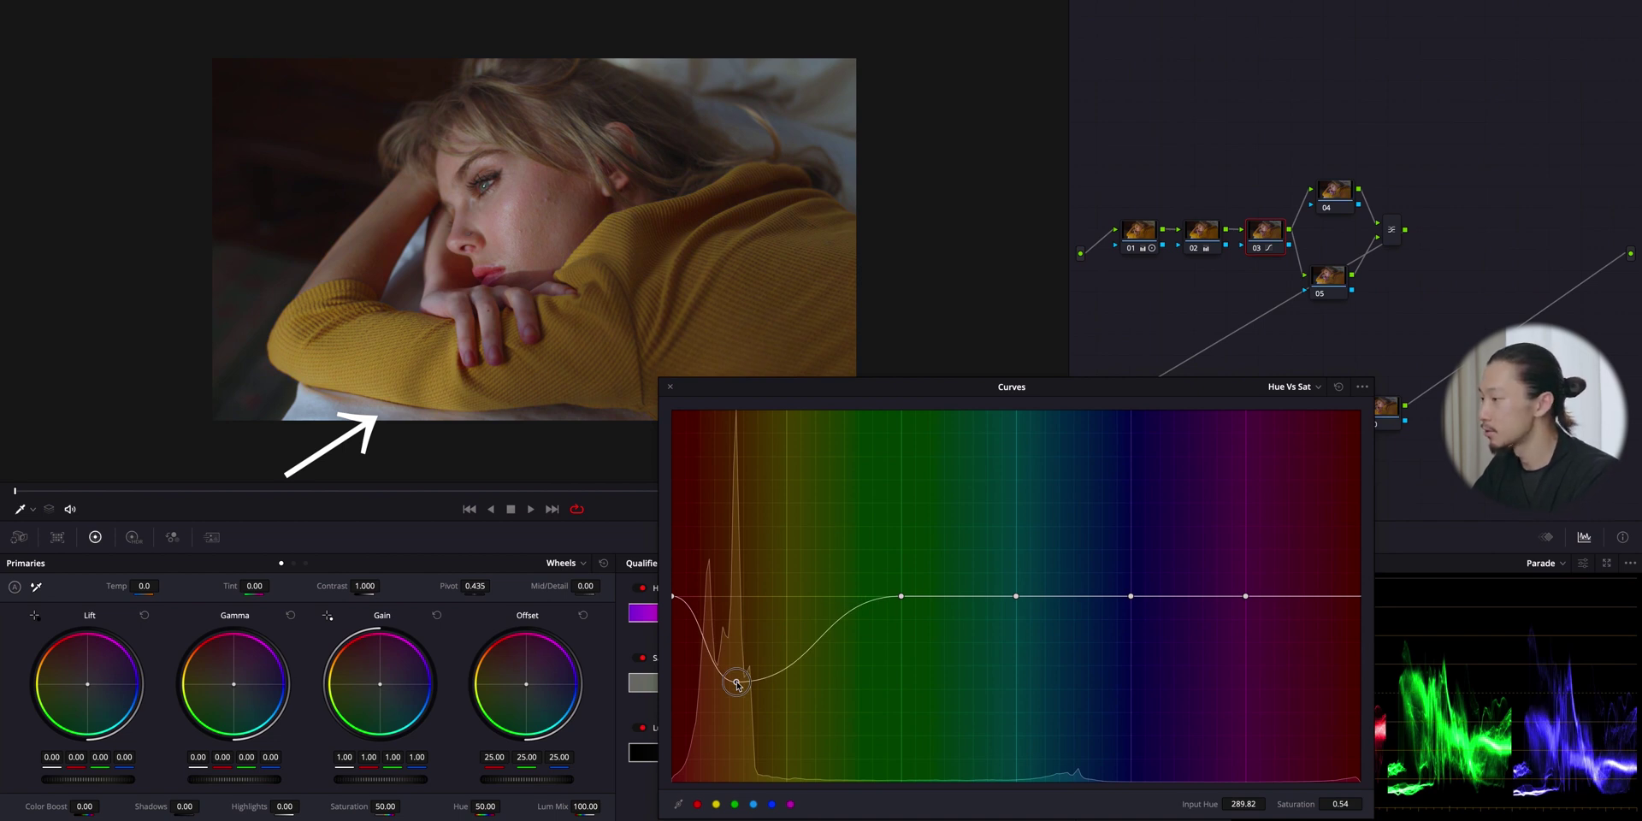
drag(737, 685, 732, 621)
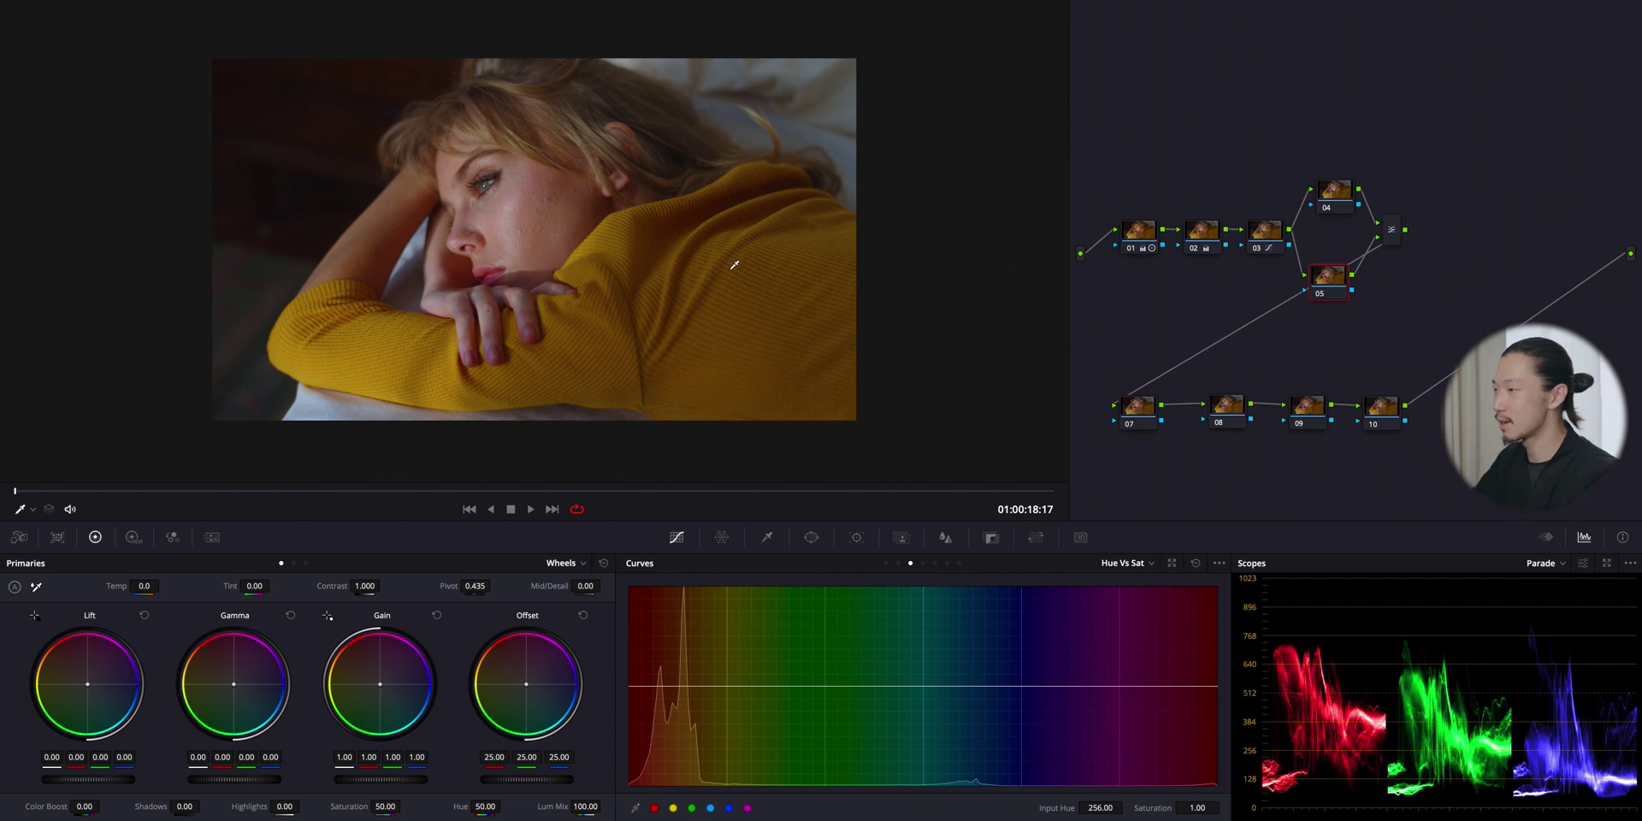
- On node 05, fit a tilted circular window with softness about 4.38 around the face and arm, and track it forward through the clip
click(810, 537)
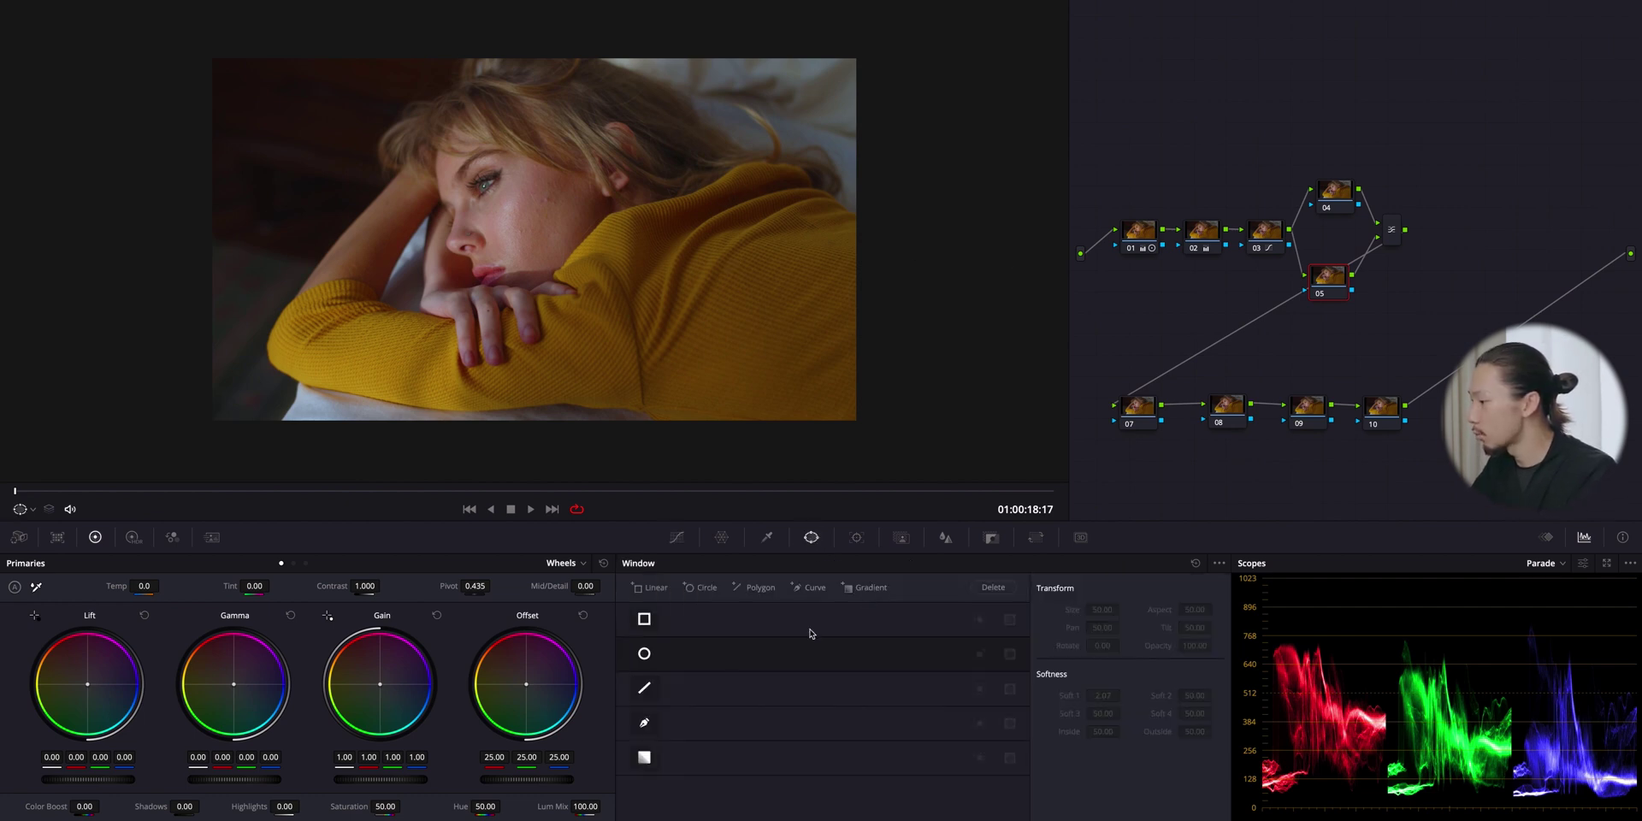
click(644, 654)
drag(526, 190, 733, 107)
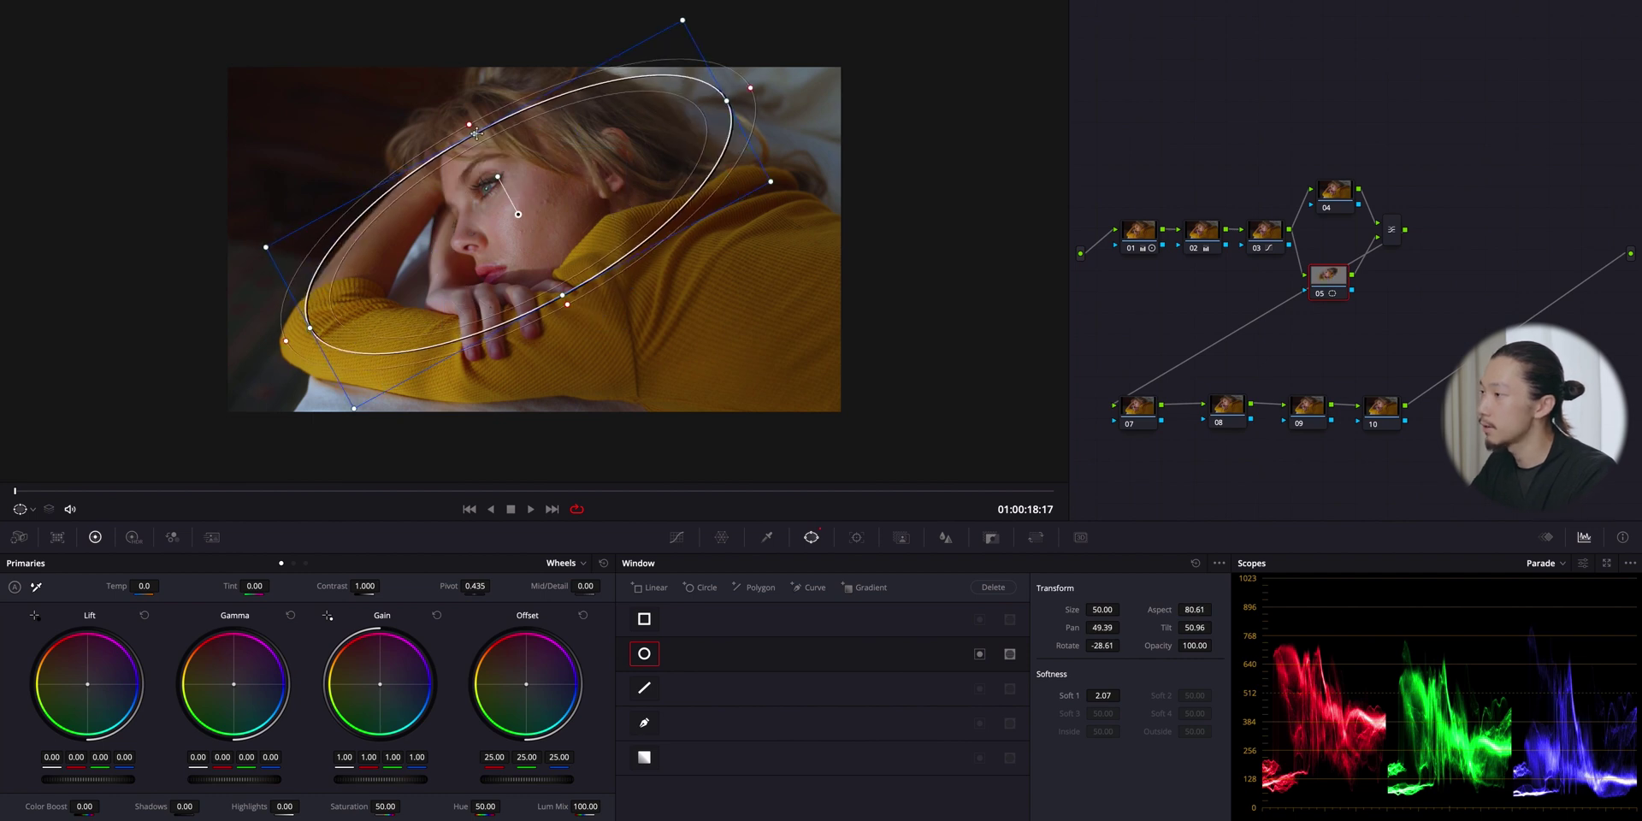
drag(468, 123, 452, 82)
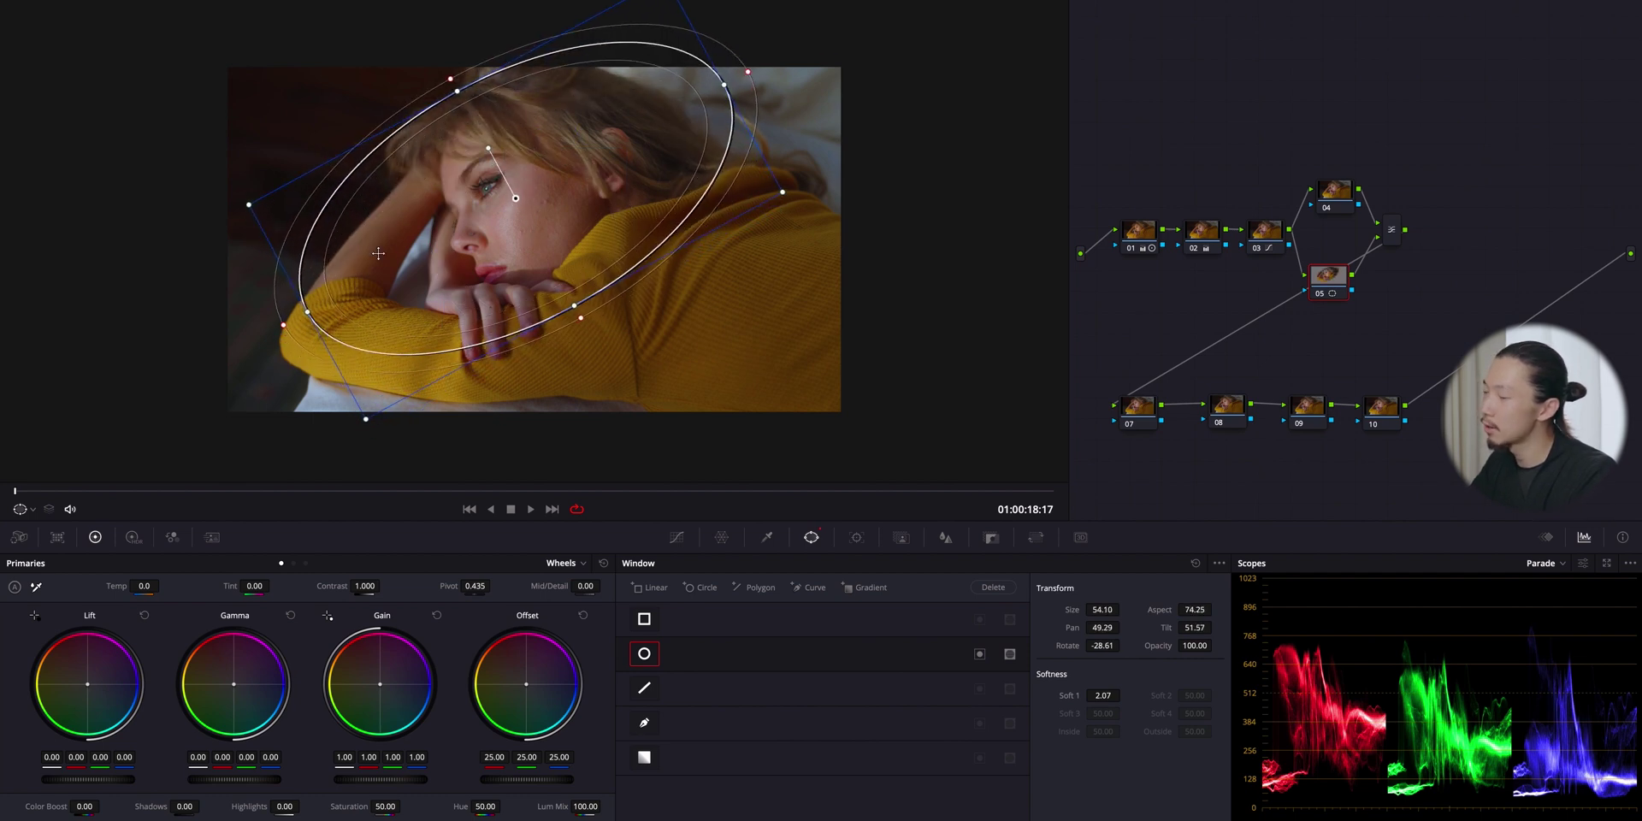
drag(406, 287, 553, 259)
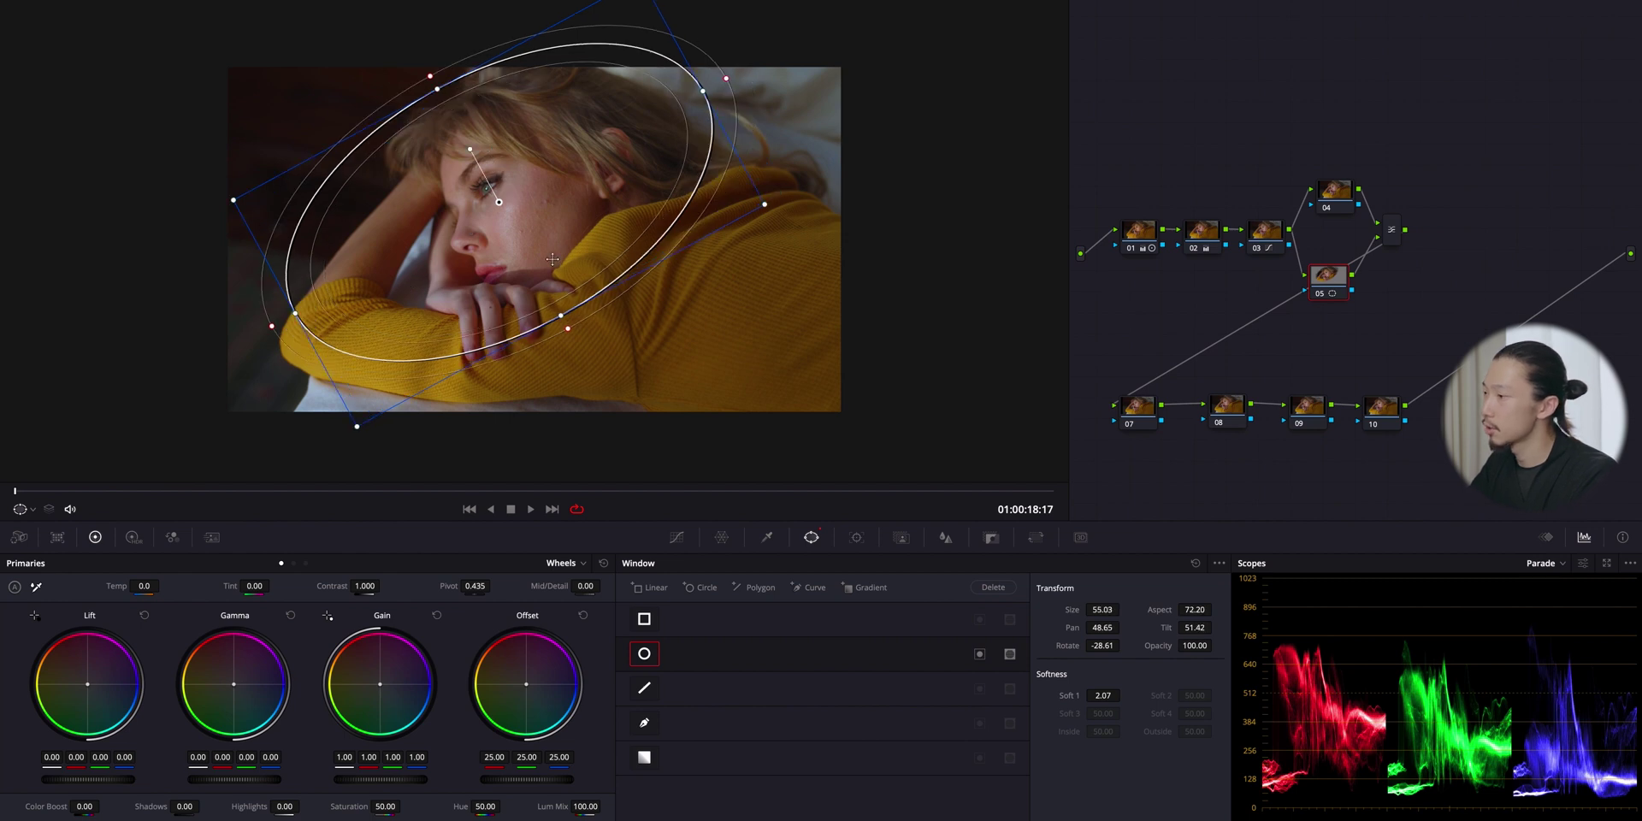
drag(568, 328, 578, 347)
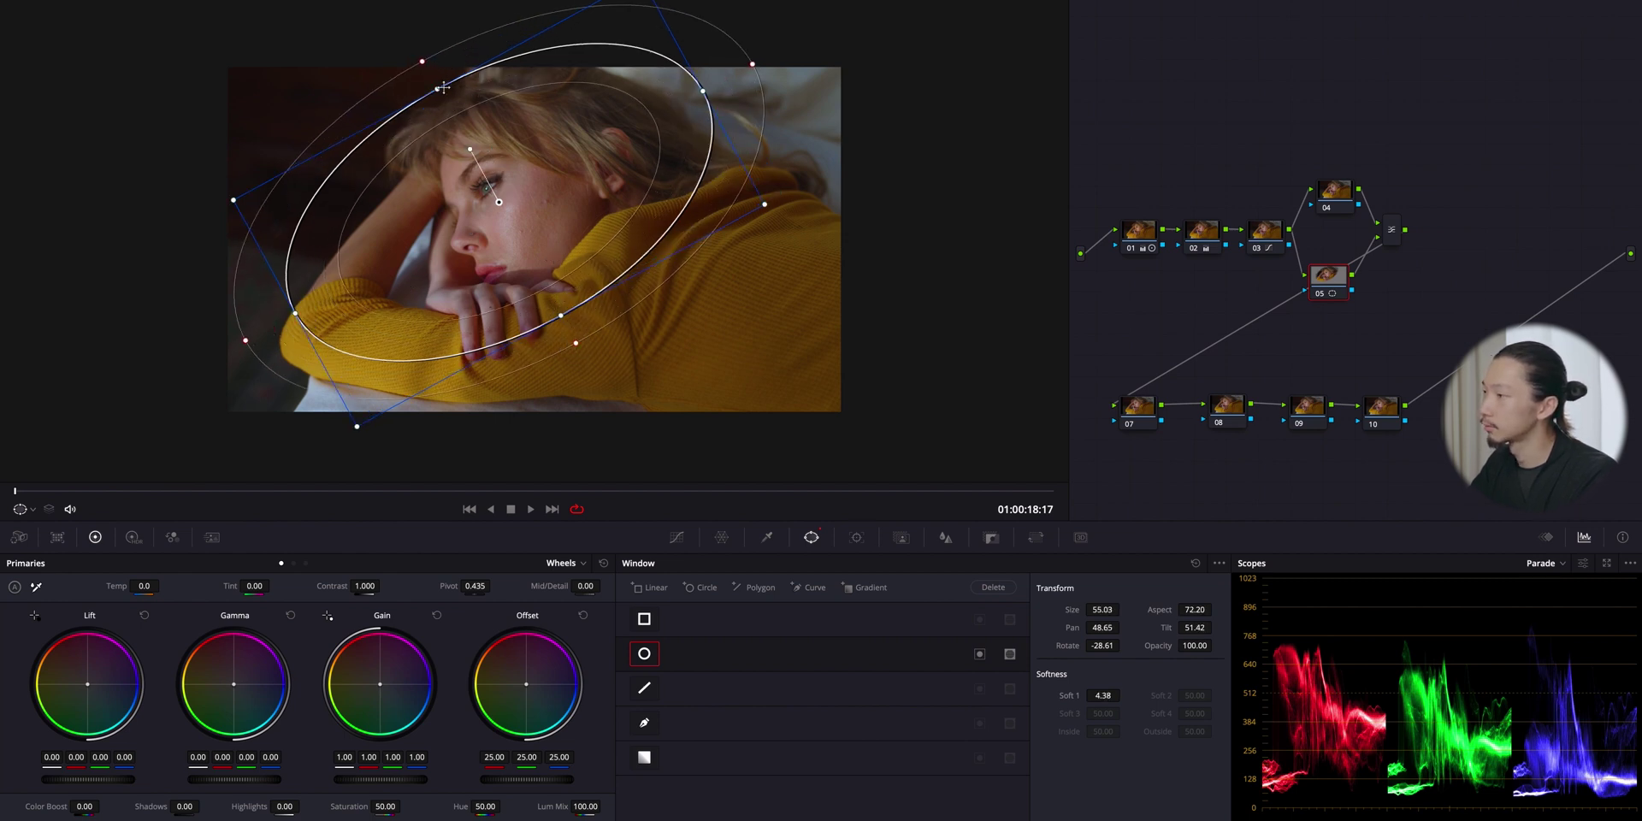
click(856, 539)
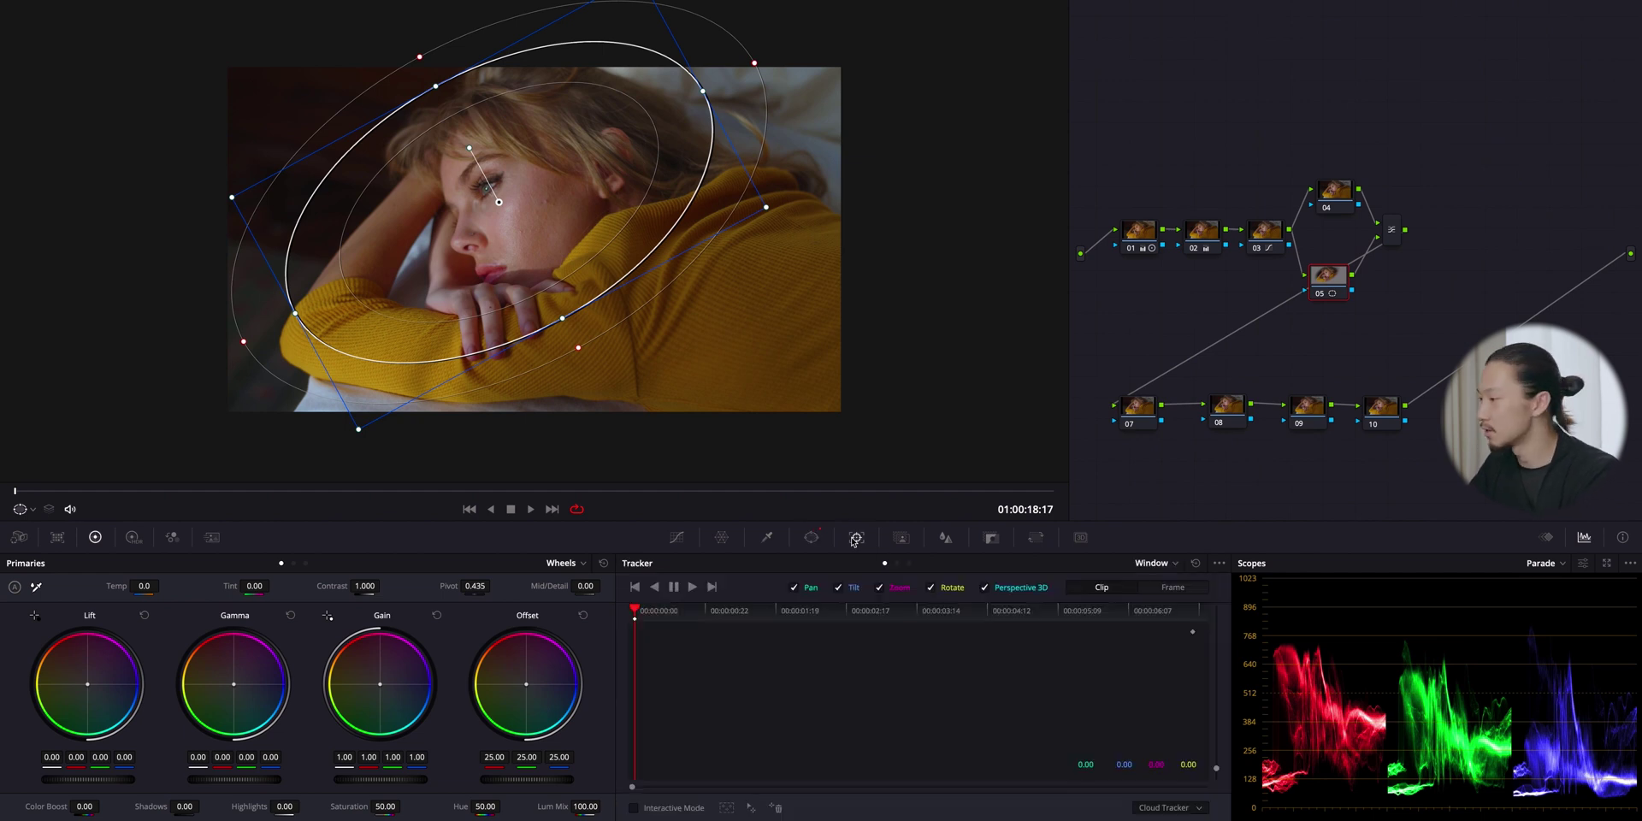
click(692, 586)
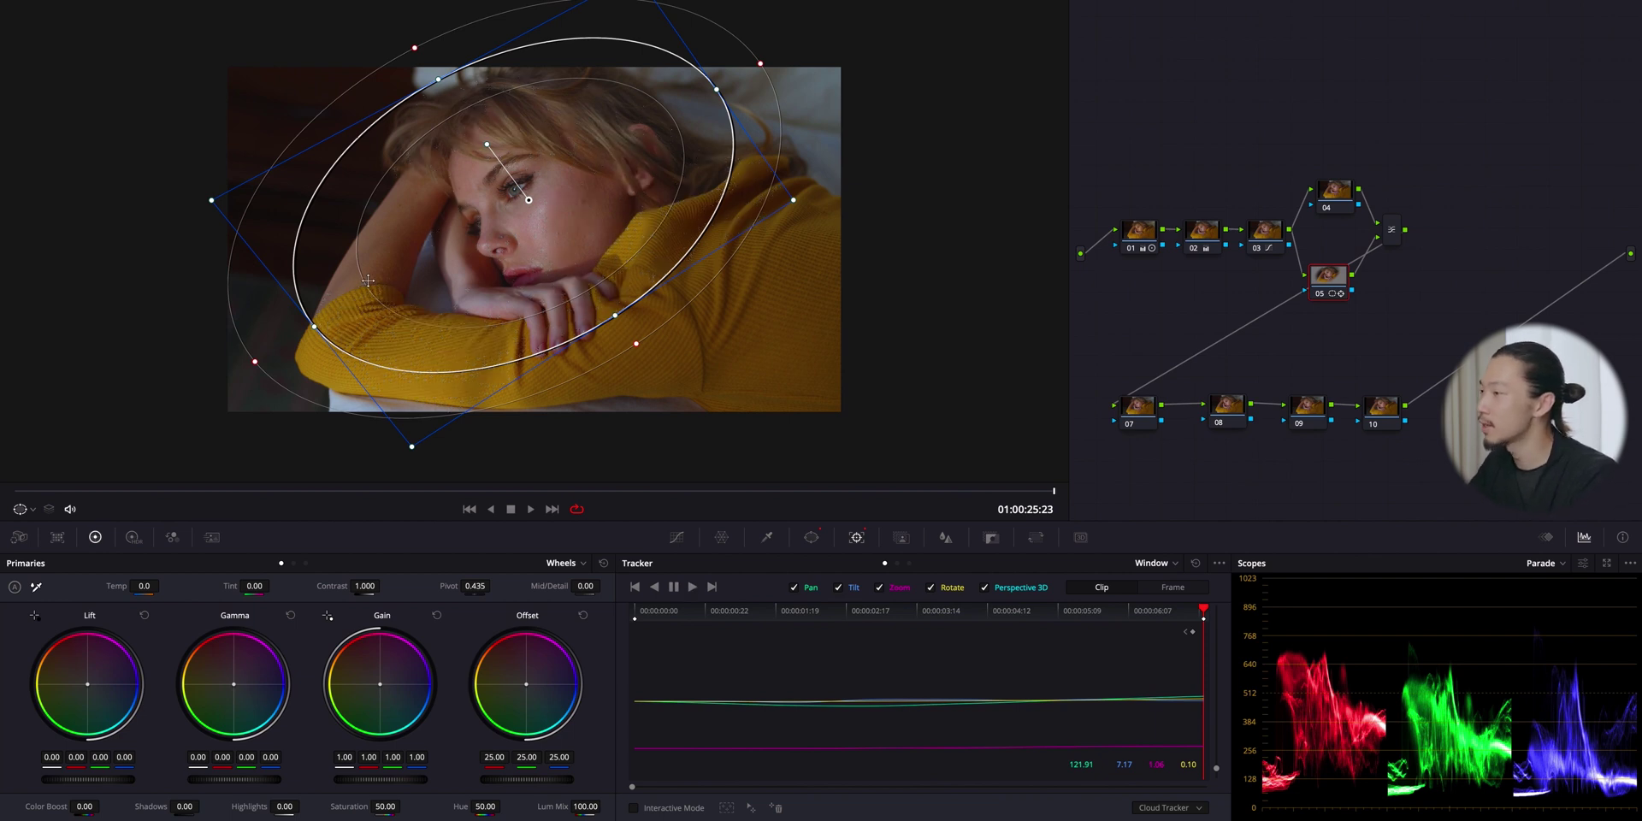
- Isolate the skin tones inside node 05's window by sampling the cheek with the HSL qualifier and adjusting its saturation and luminance ranges
click(767, 539)
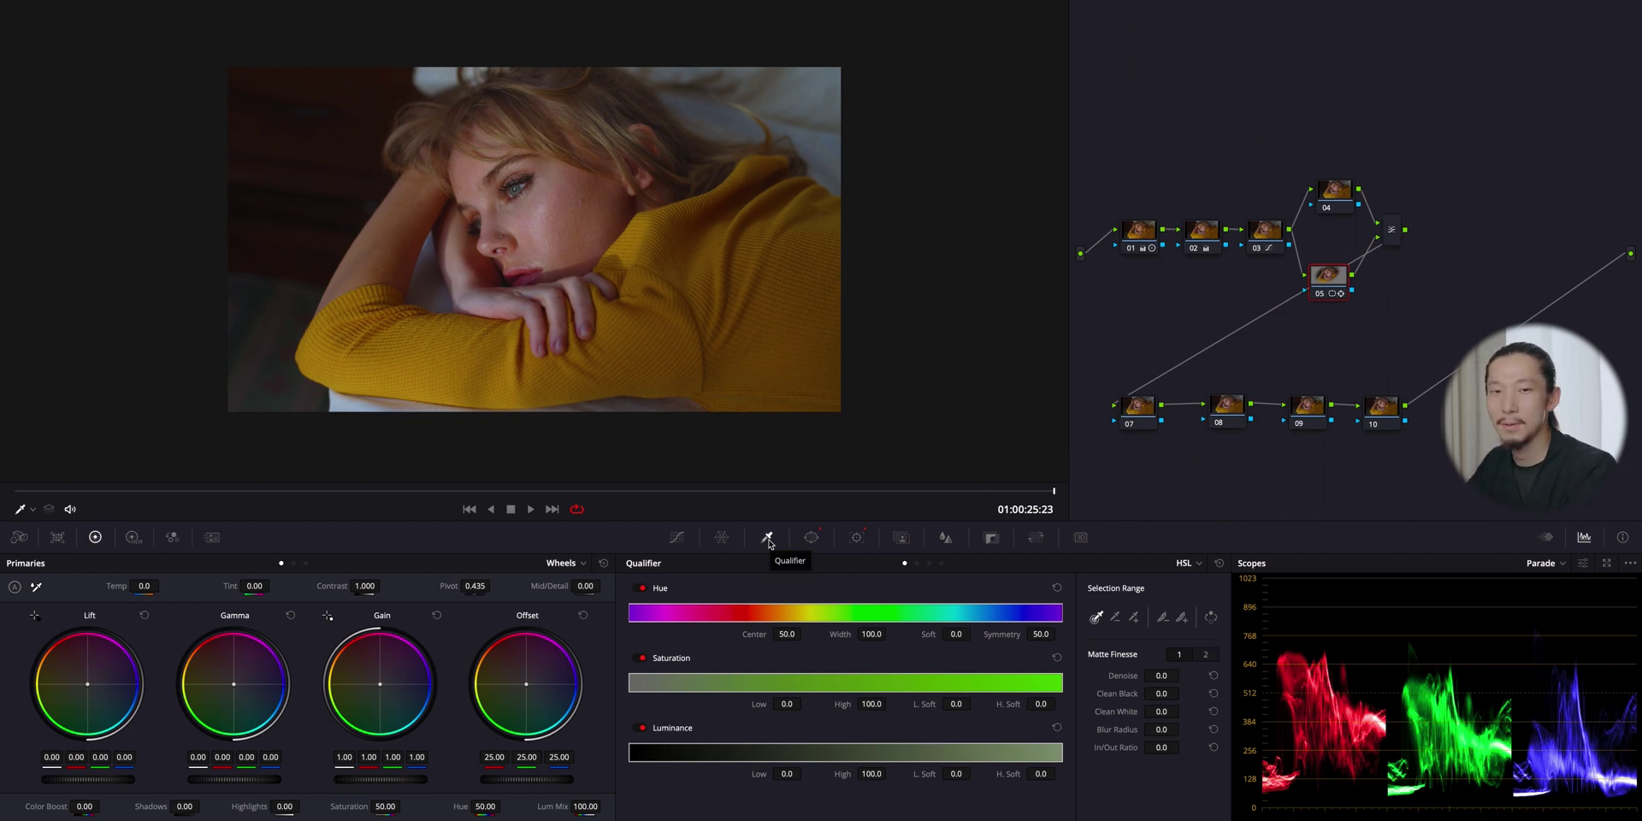
click(769, 542)
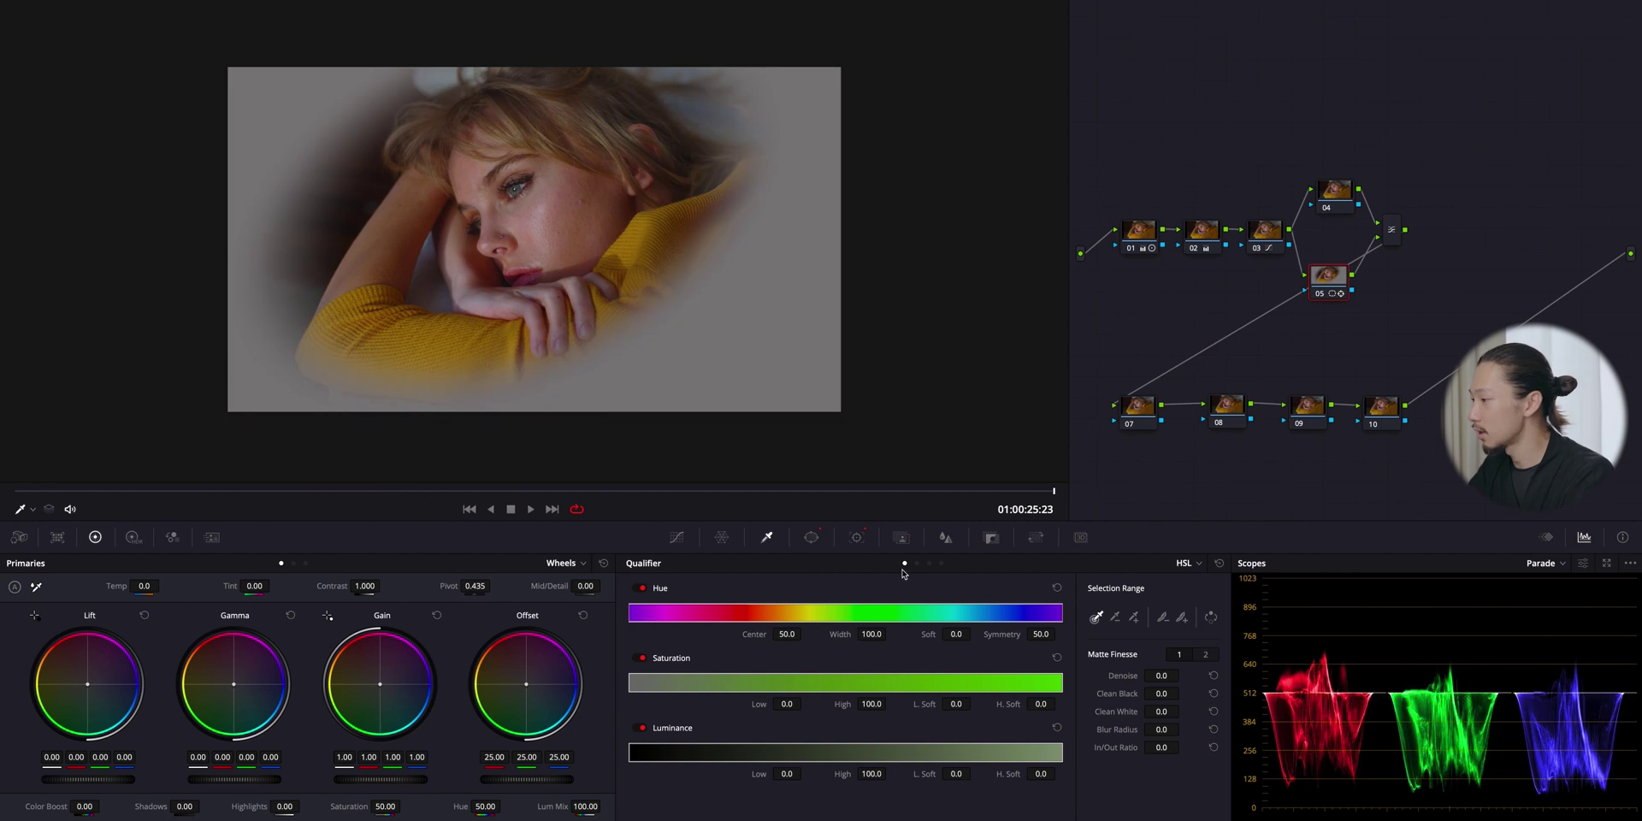
click(543, 213)
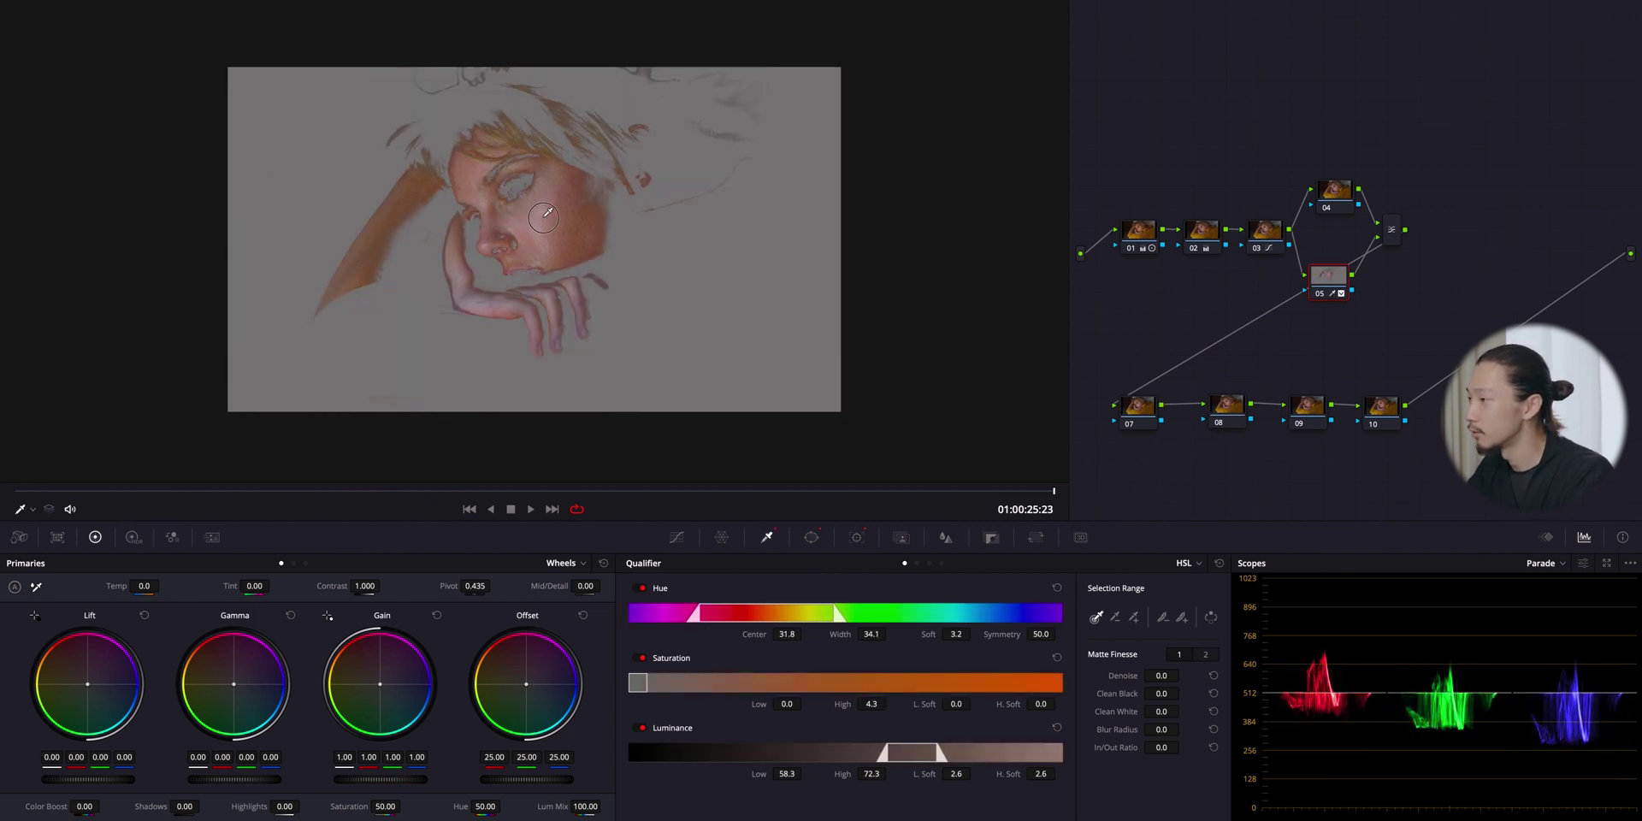
click(540, 218)
drag(863, 776, 813, 775)
drag(774, 704, 787, 705)
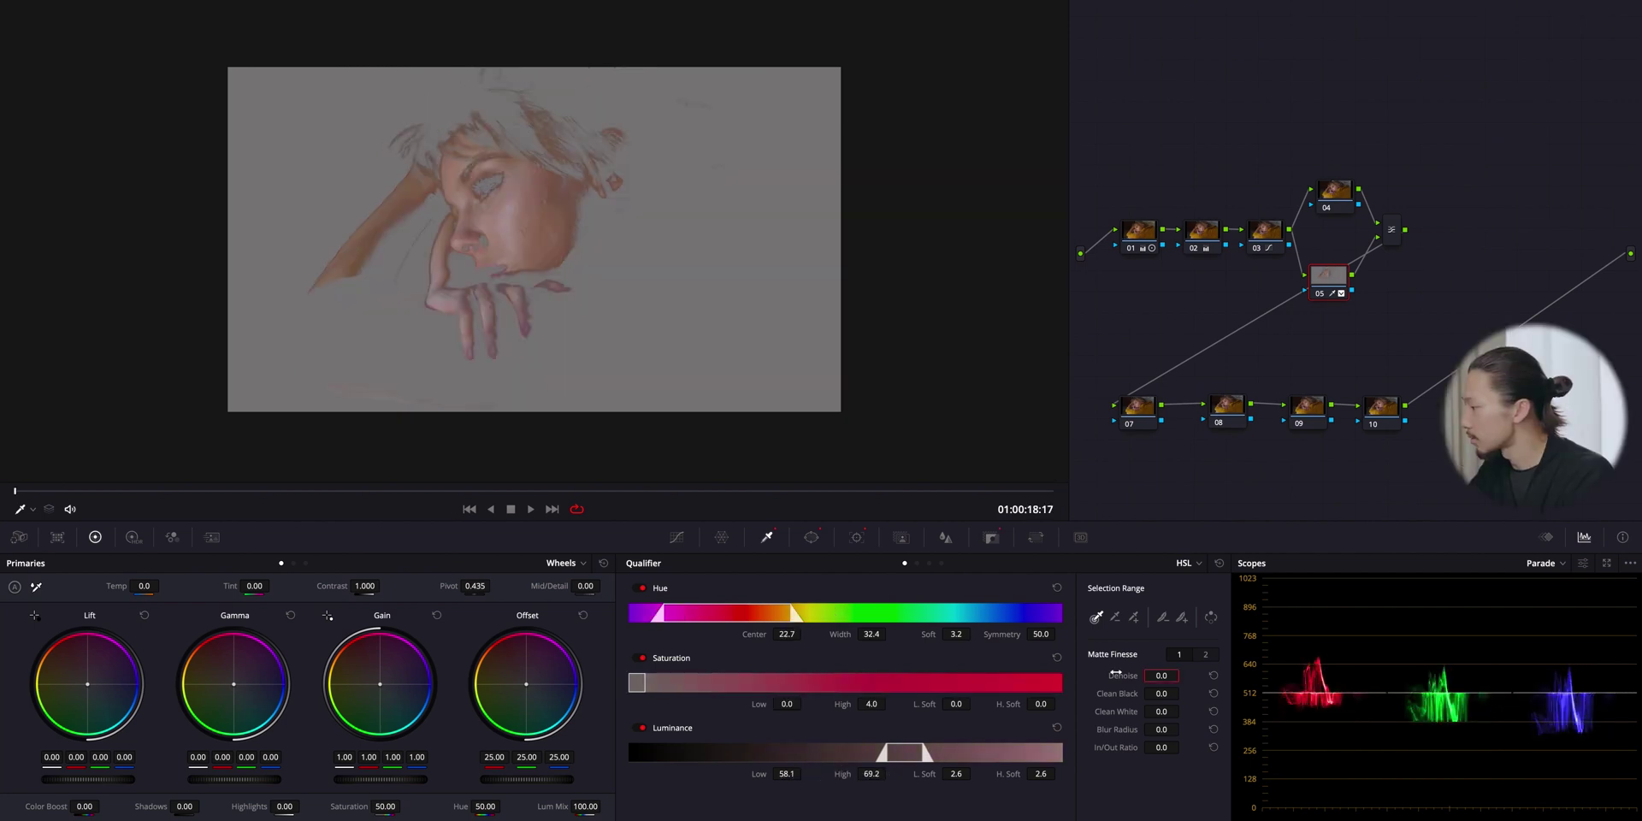
- Refine the skin matte with Denoise 15.2 and Blur Radius 60.7, and turn off the highlight view
drag(1159, 676, 1255, 672)
drag(1161, 730, 1553, 732)
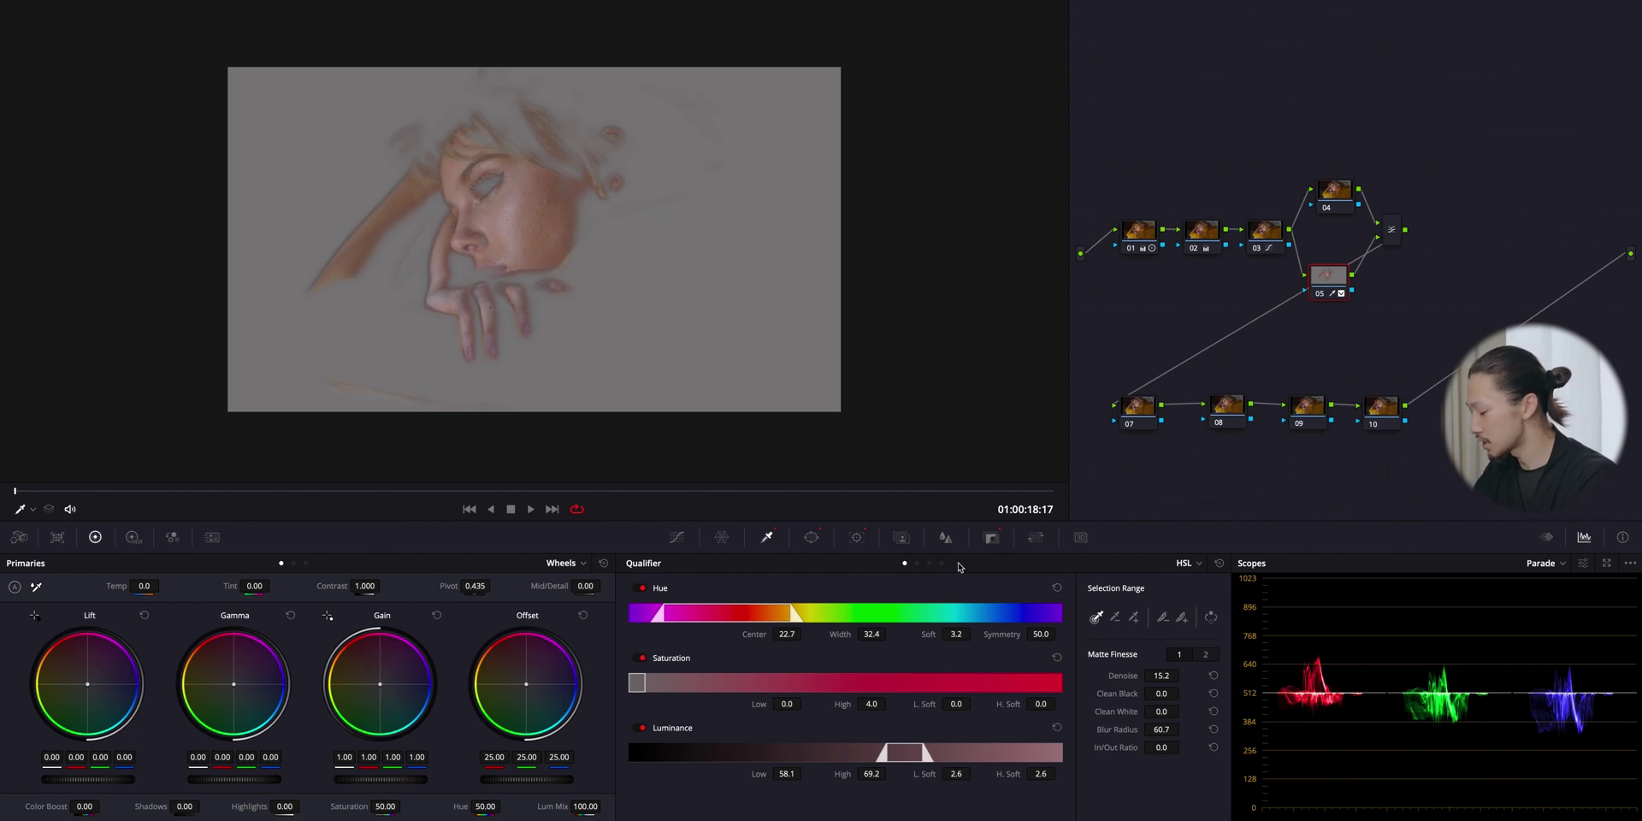
key(shift+h)
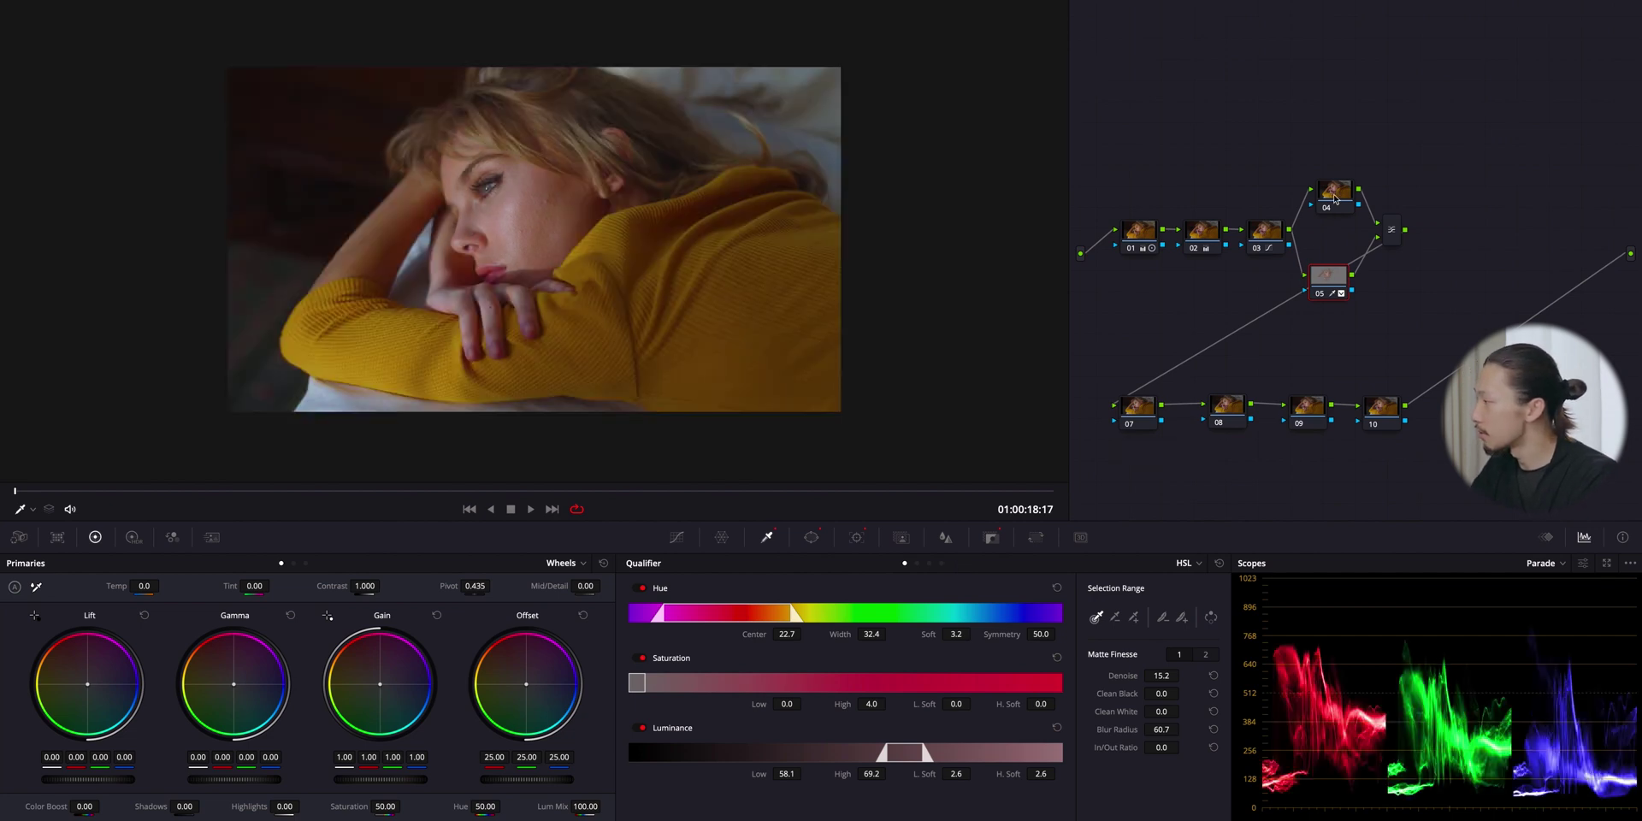
click(1335, 199)
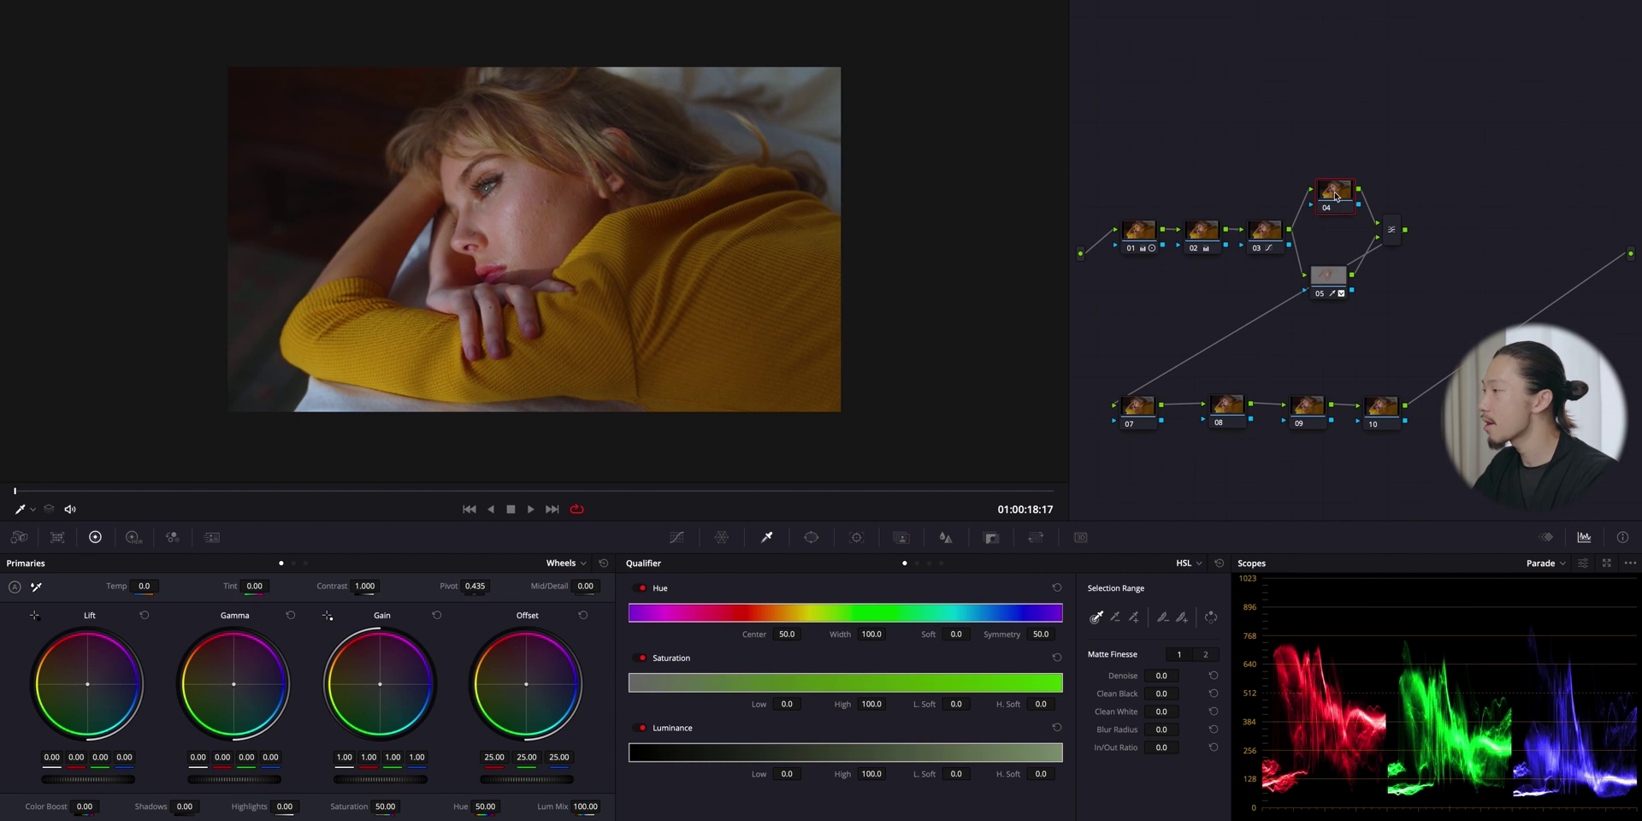
click(1331, 281)
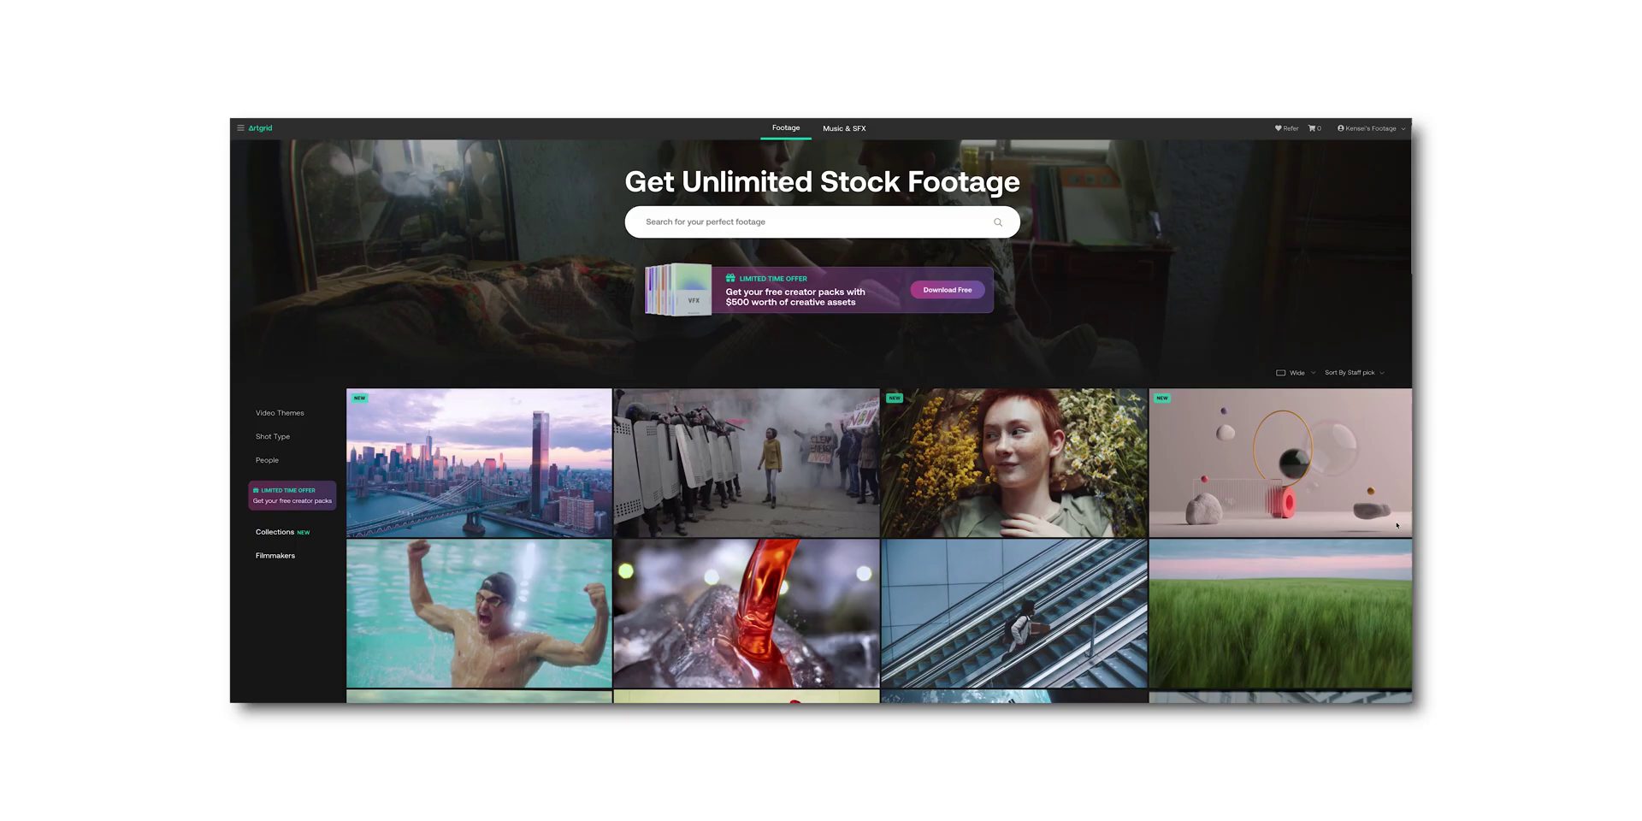
- Switch to Artgrid, browse the stock footage and open the "Musician, Singer, Singing, Artist" clip
scroll(1397, 526, down, 2)
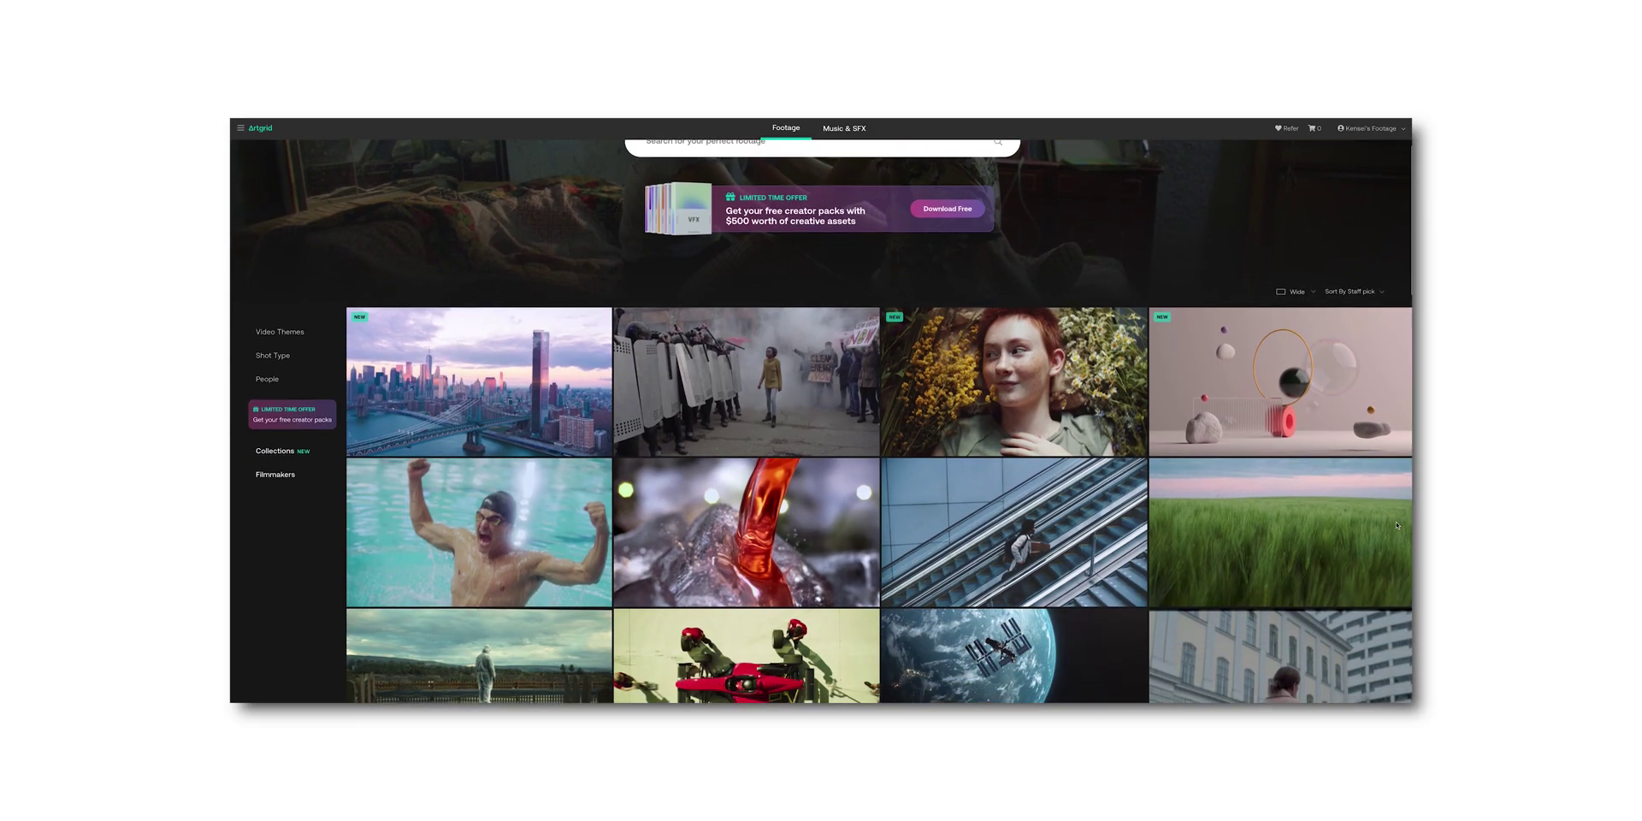
scroll(1396, 525, down, 5)
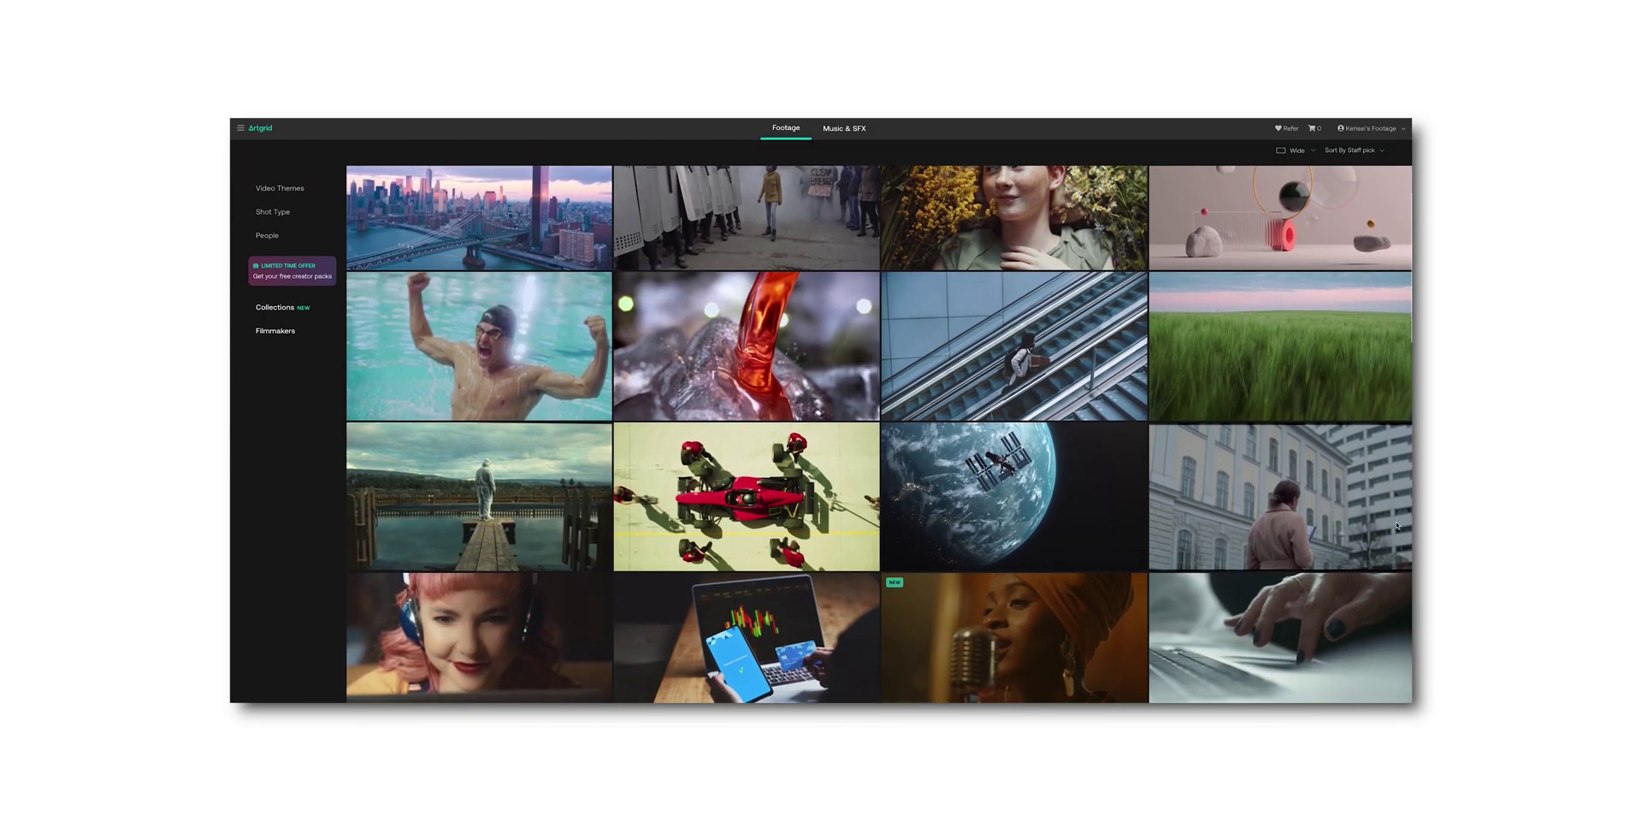
click(1138, 563)
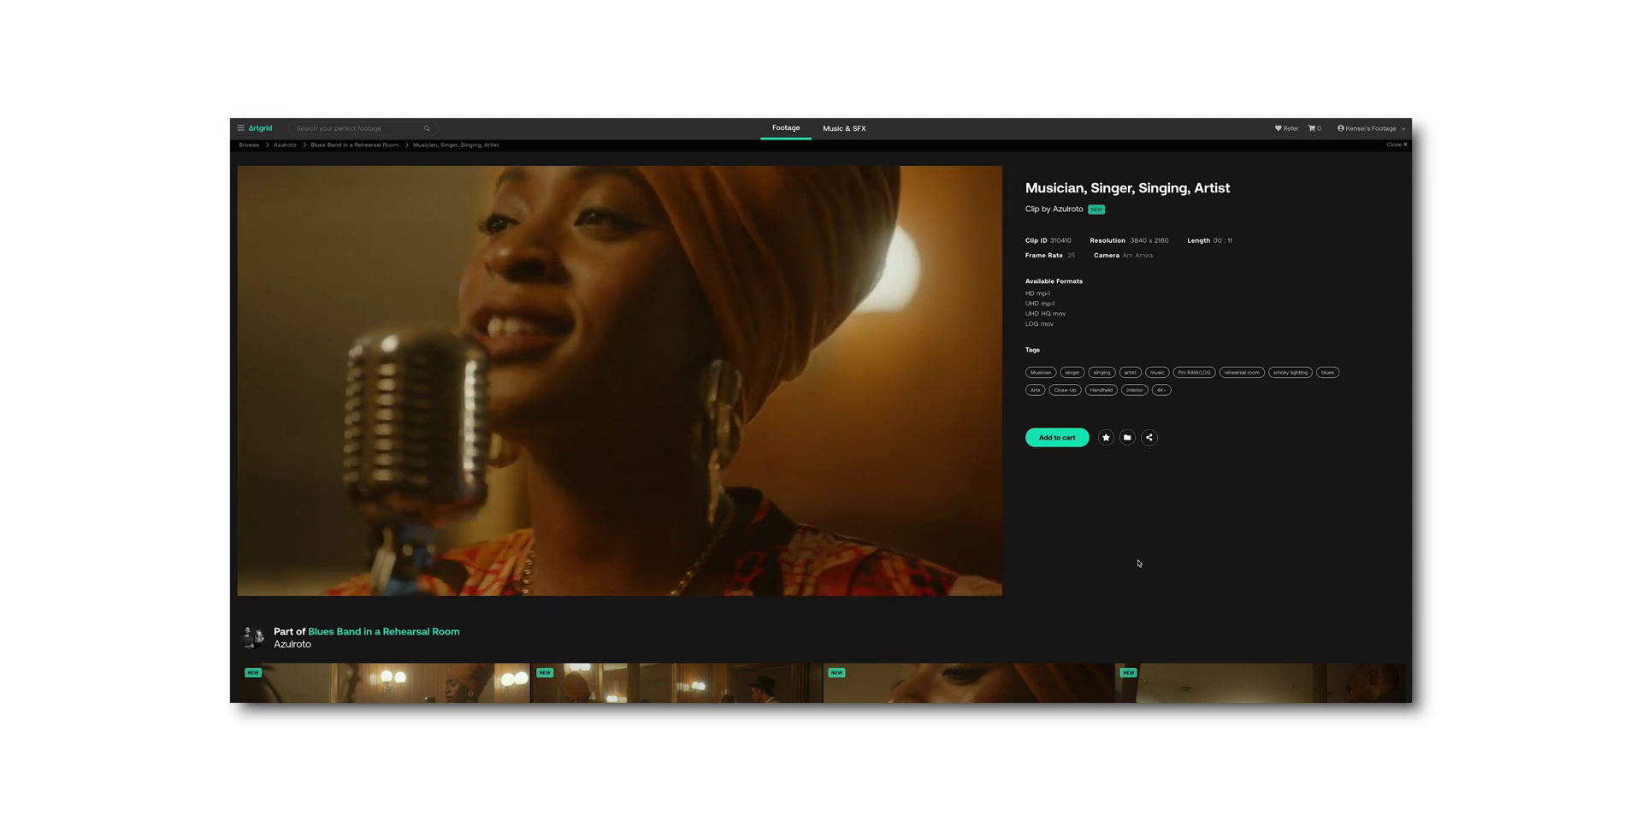
key(Right)
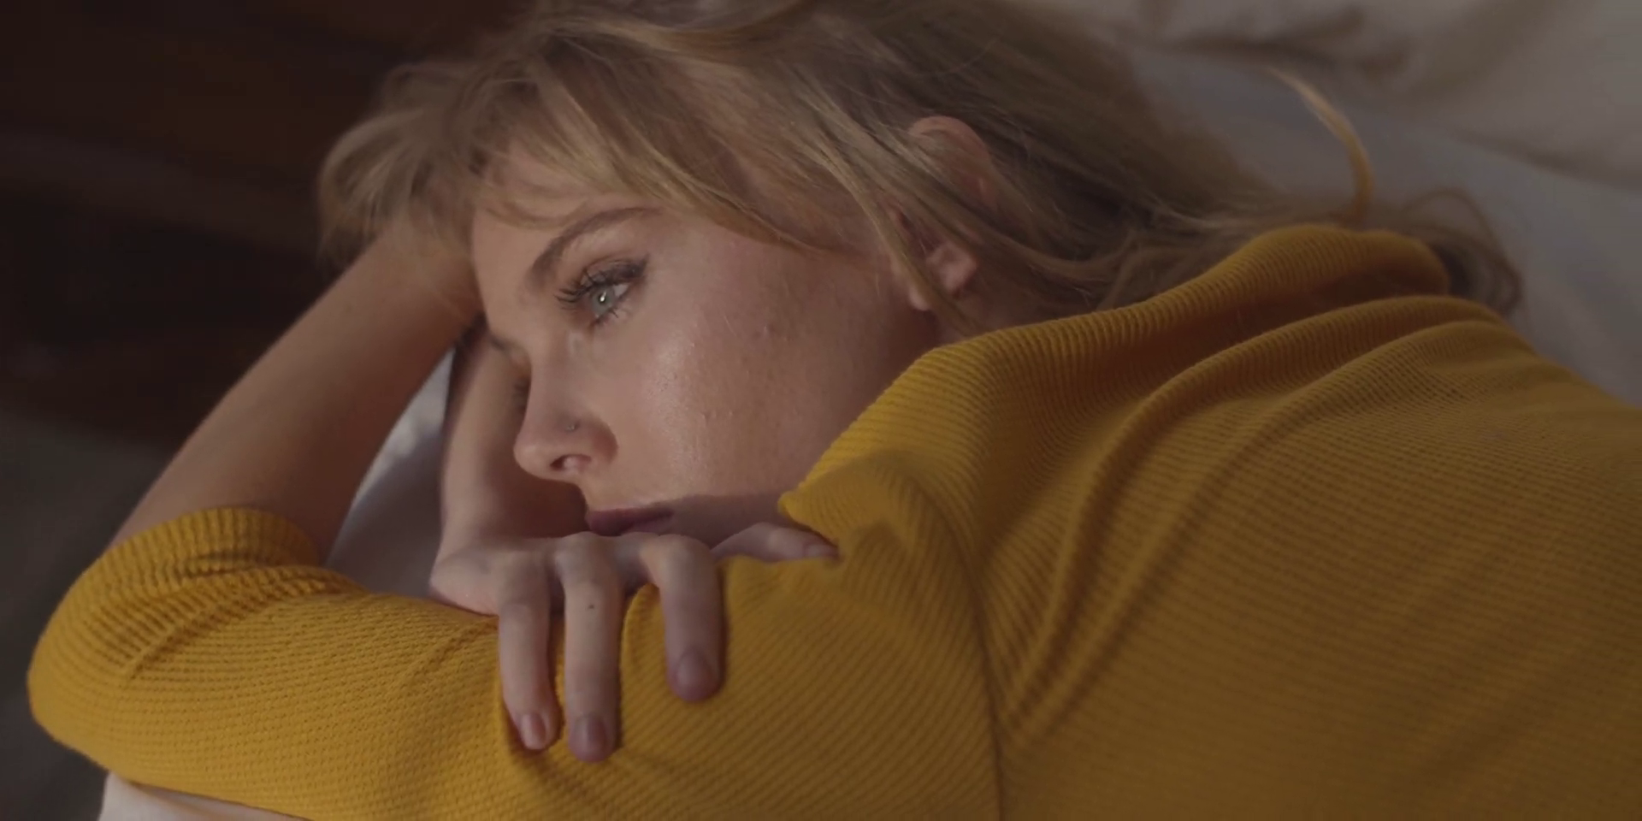
- On Artgrid's plan selection page, highlight the partner offer line about two extra months
drag(854, 186, 1314, 188)
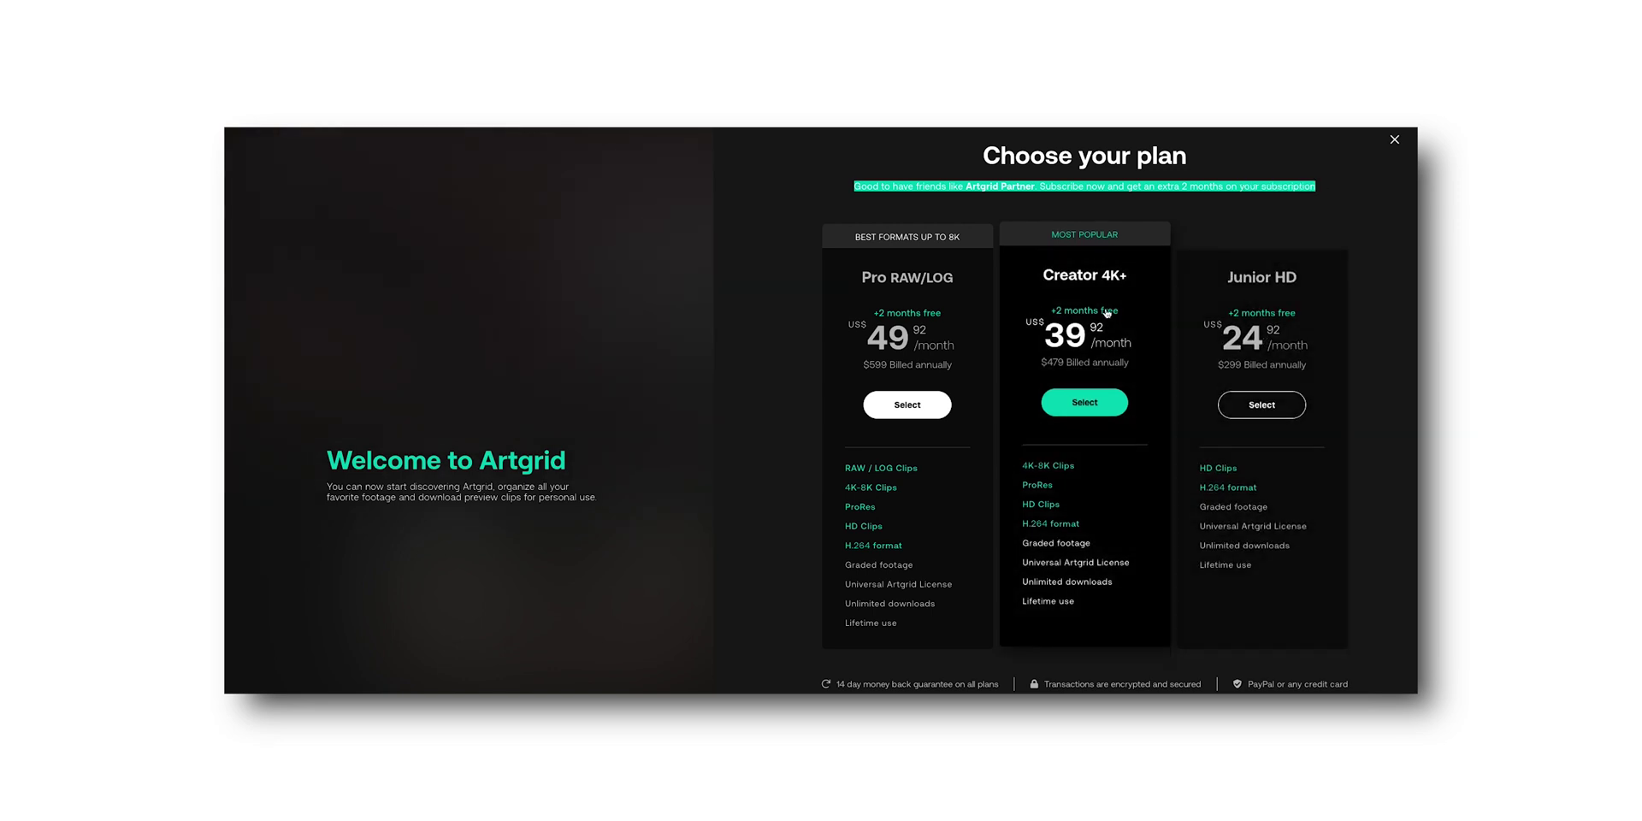
scroll(932, 328, up, 1)
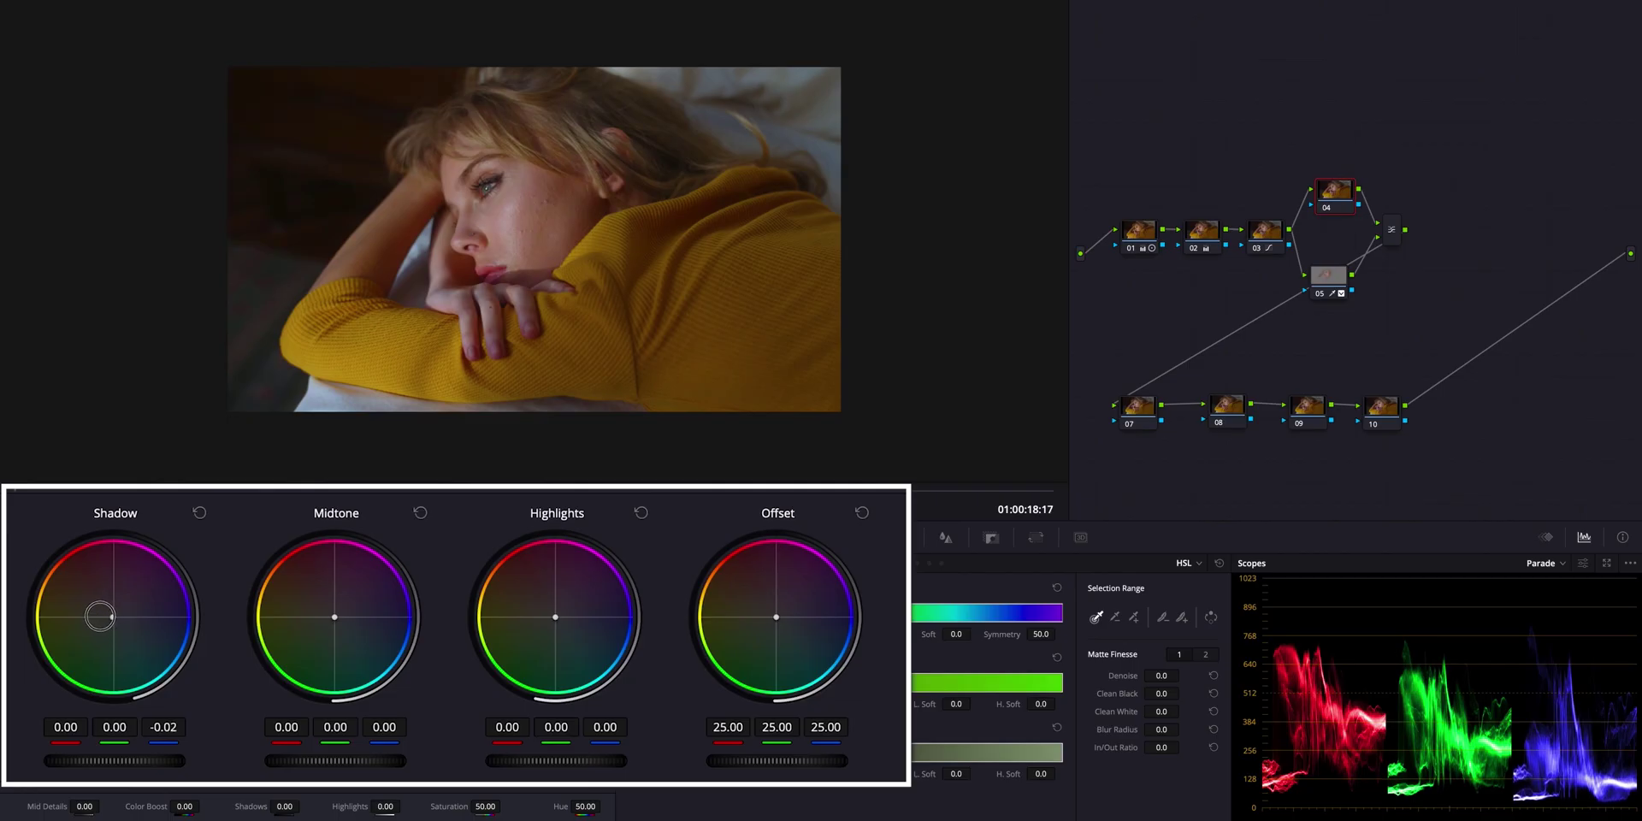
- Balance node 04 with the Log wheels: Shadow 0.01/0.00/-0.07, Midtone 0.03/0.00/-0.09 and Highlights -0.12/0.02/0.16
drag(99, 616, 58, 613)
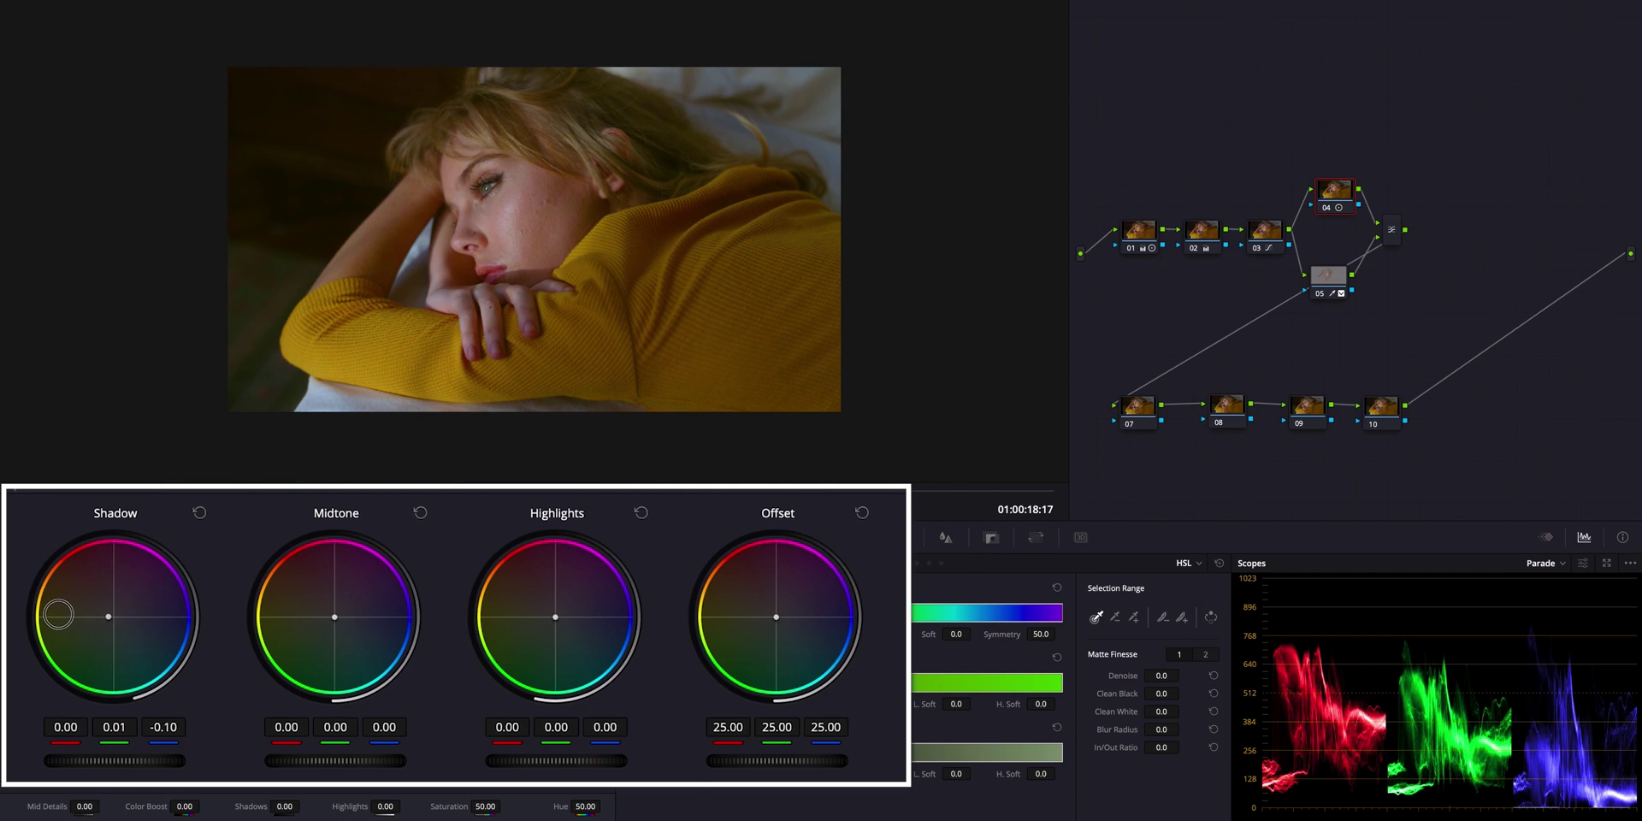
drag(59, 614, 110, 619)
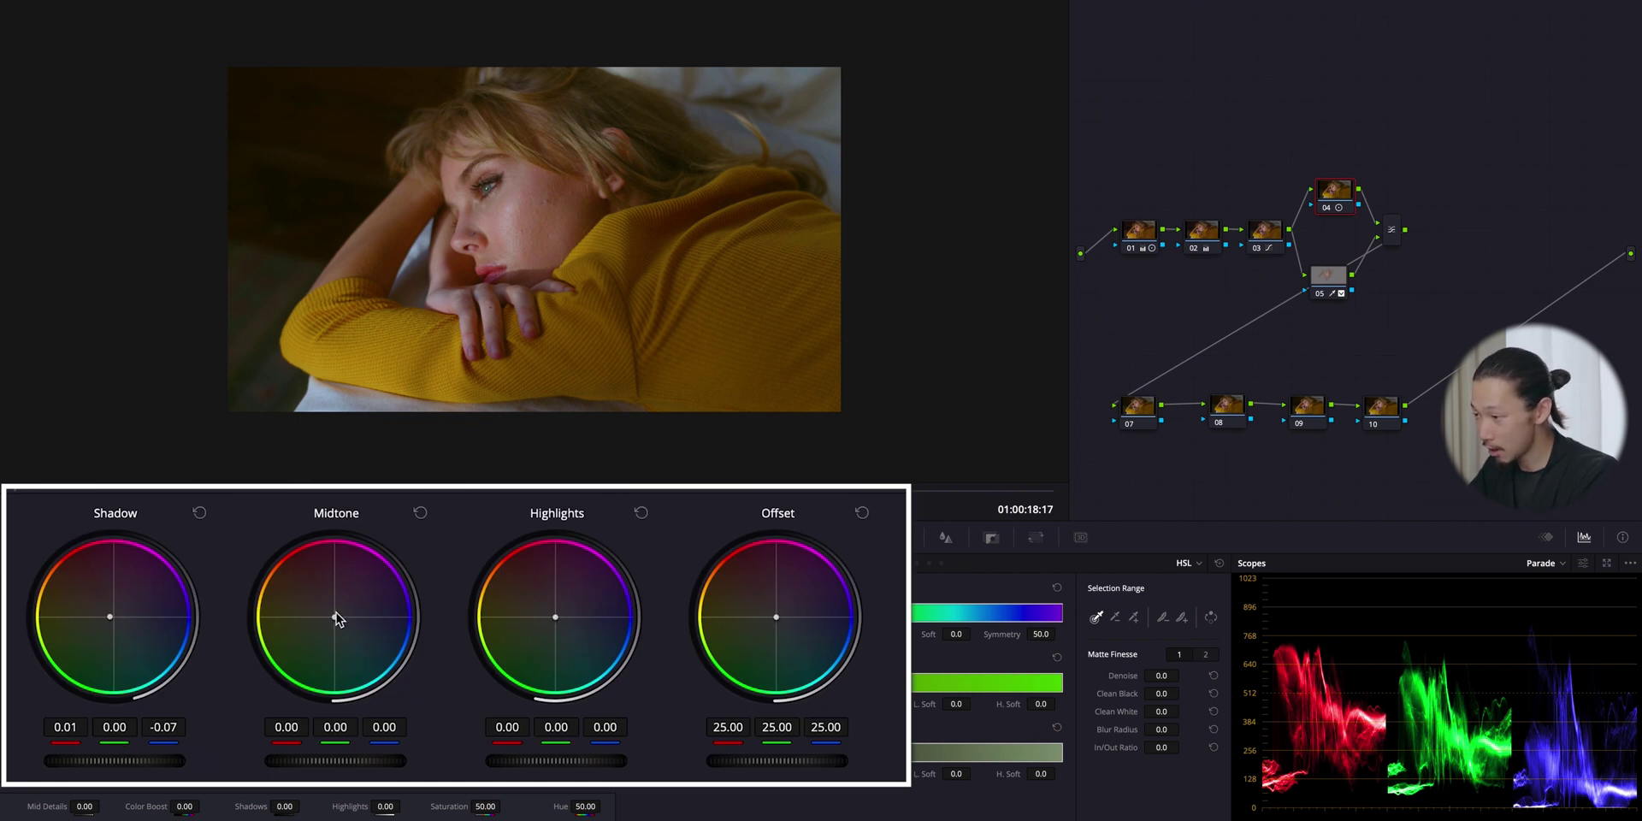
drag(335, 618, 140, 517)
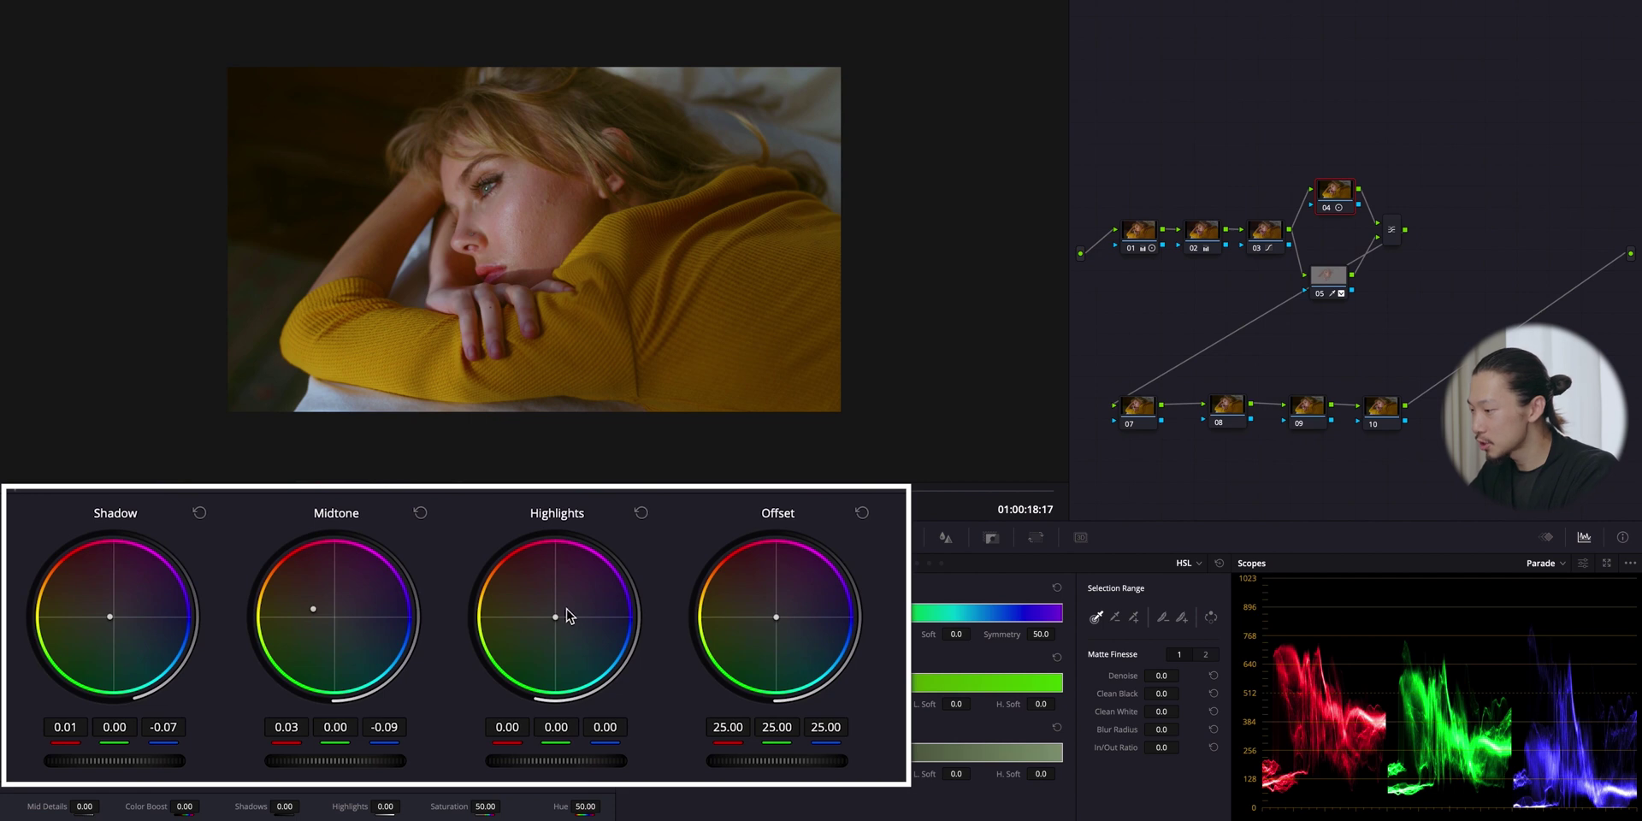
drag(559, 617, 559, 616)
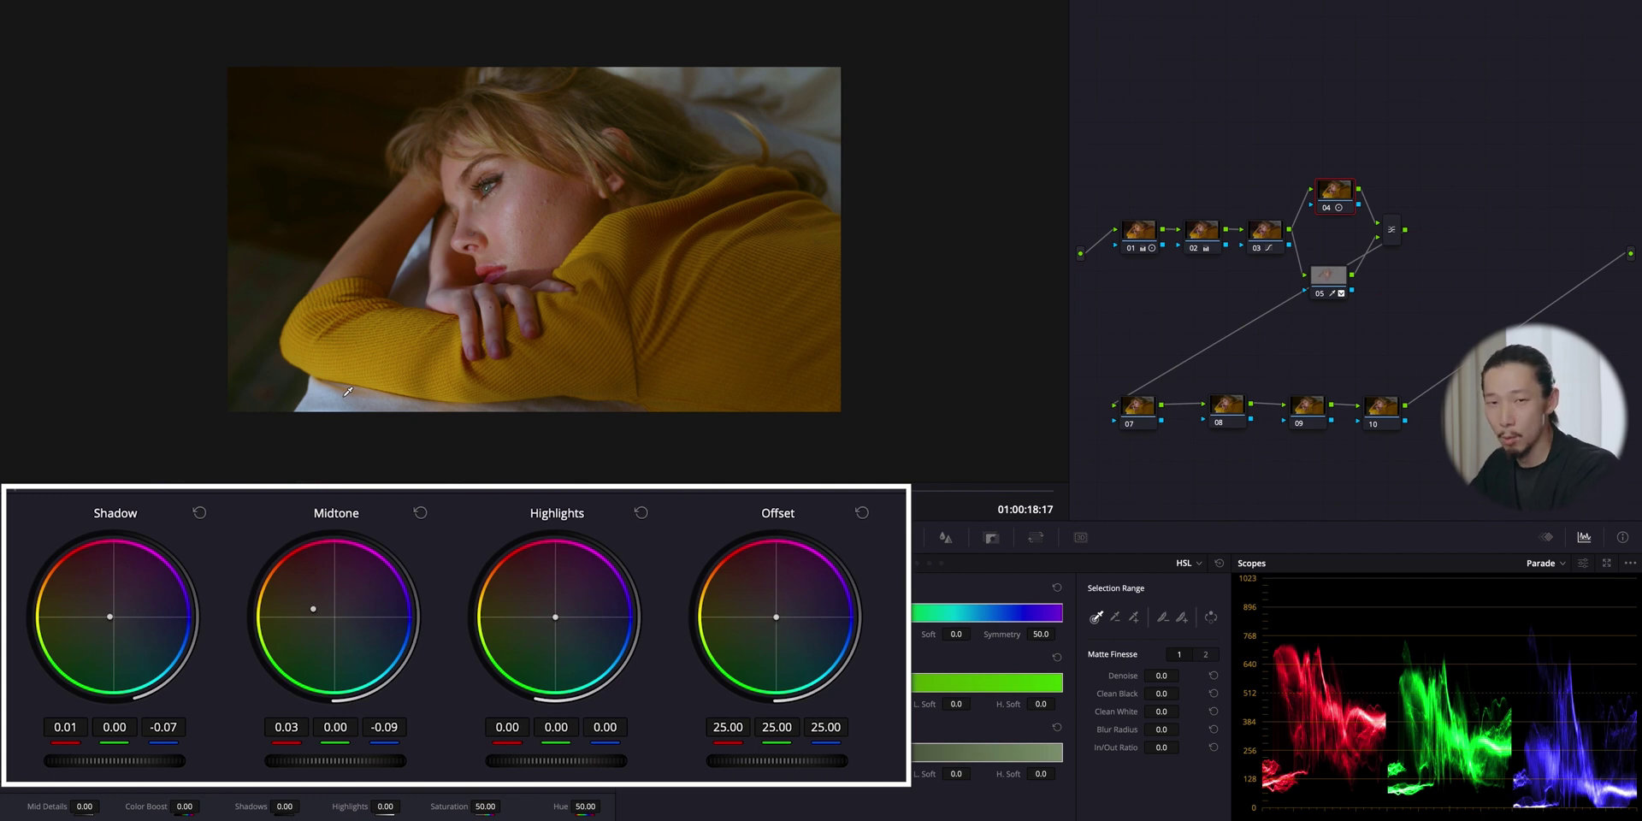
drag(559, 620, 636, 698)
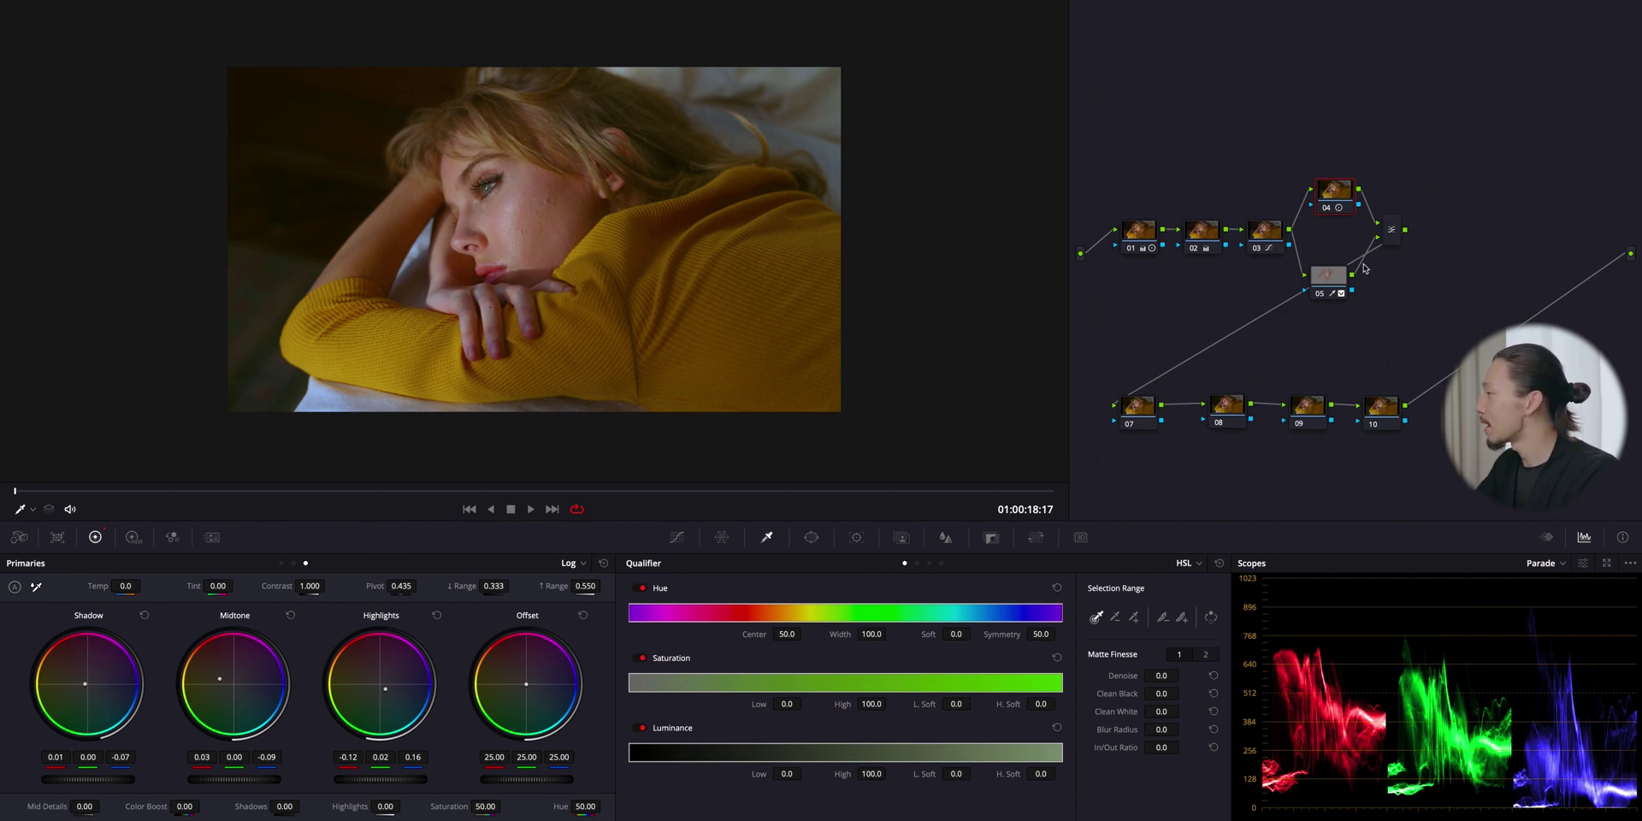
- Select node 05 and open its Hue Vs Hue curve in an enlarged floating window clear of the scopes
click(1331, 279)
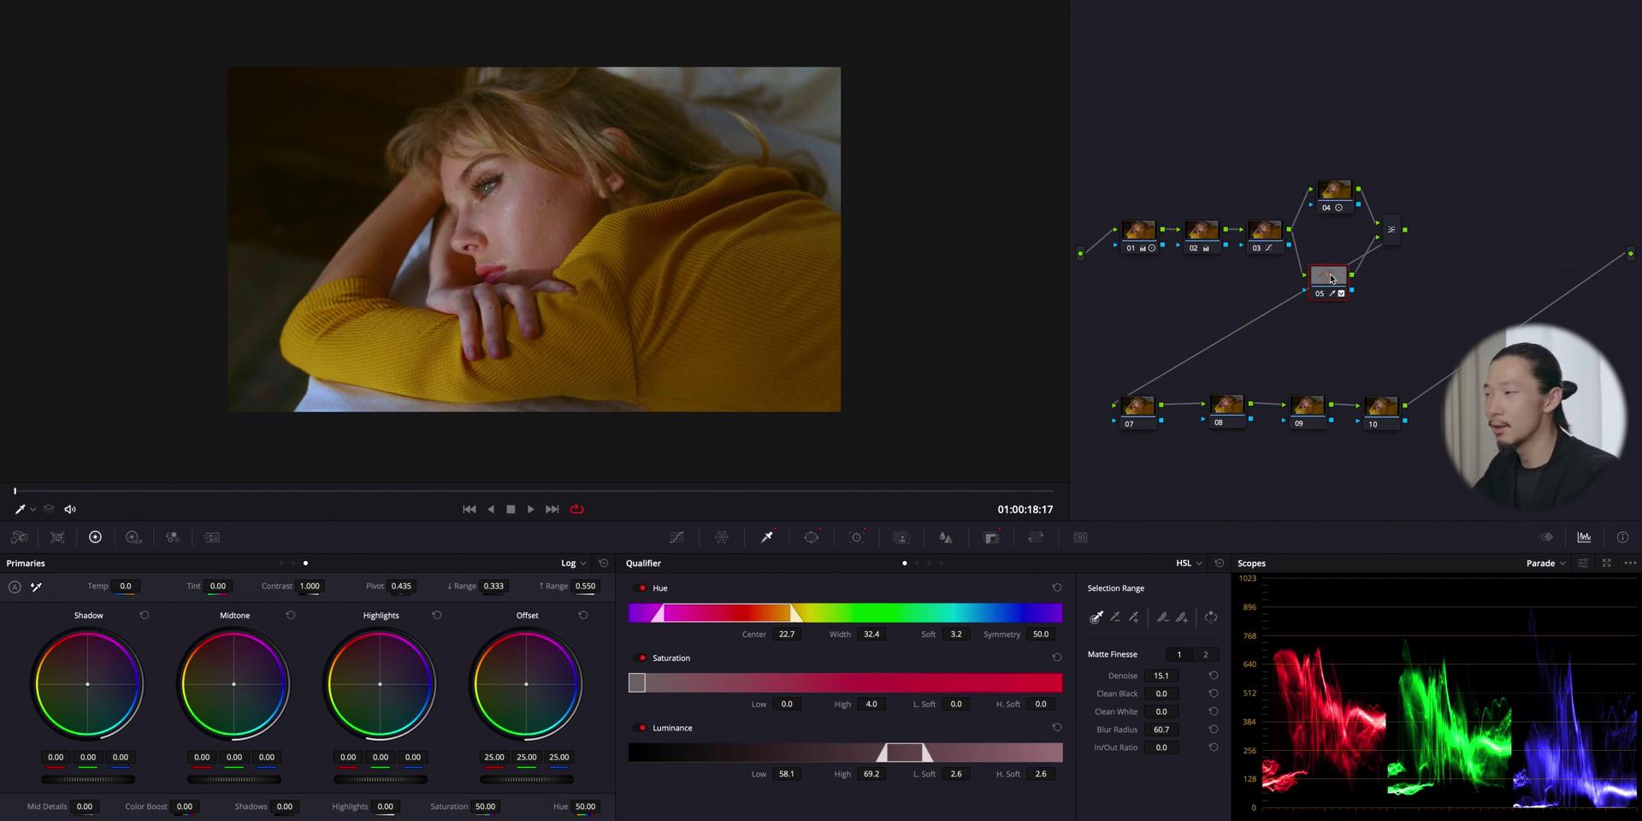
key(alt+shift+c)
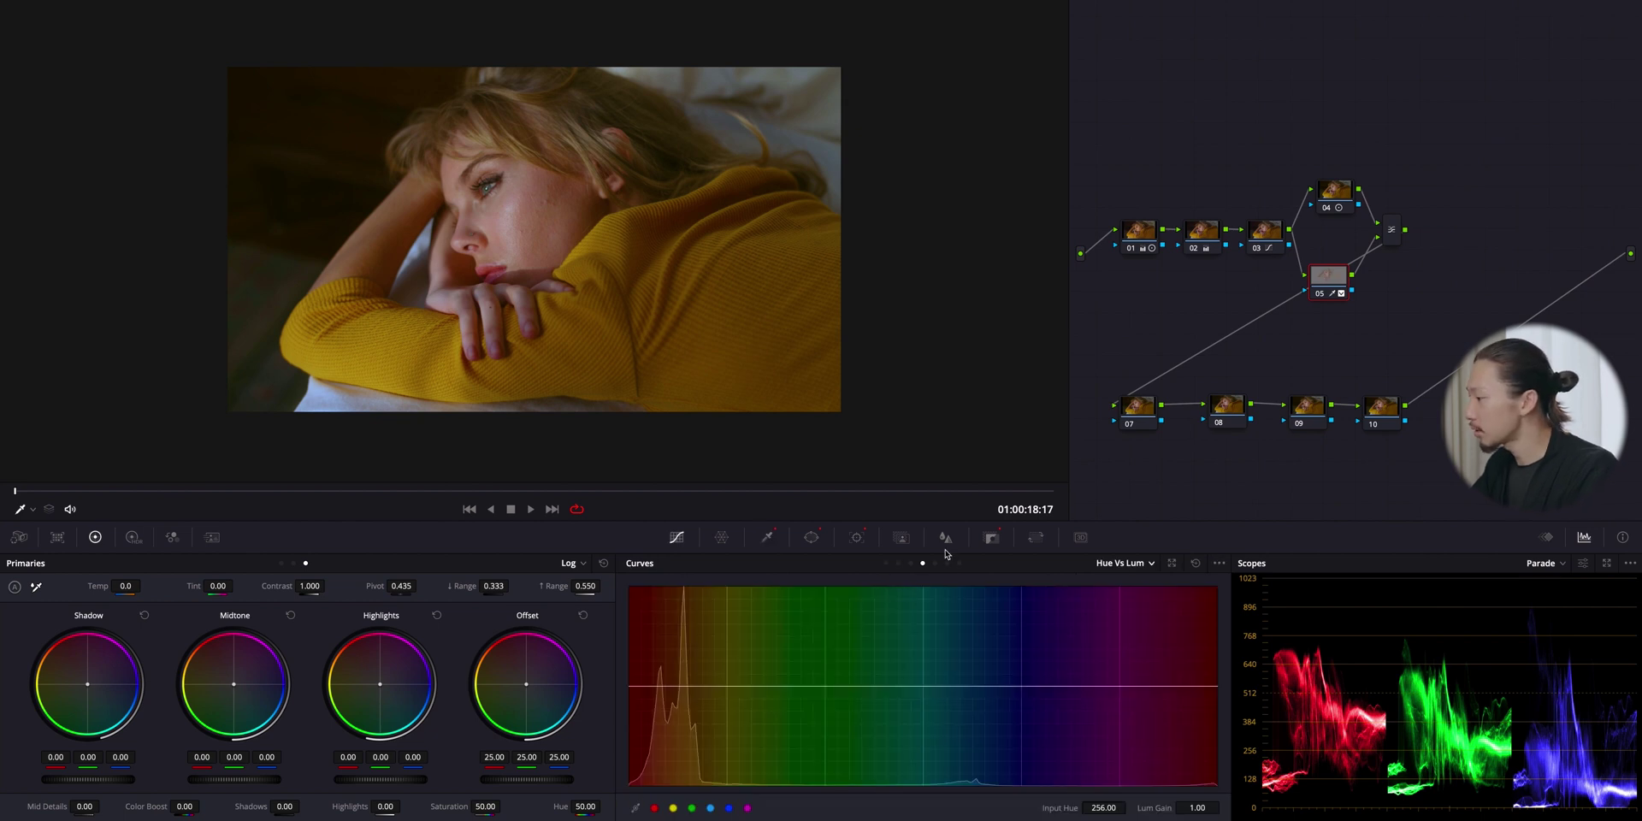
click(886, 562)
click(1172, 564)
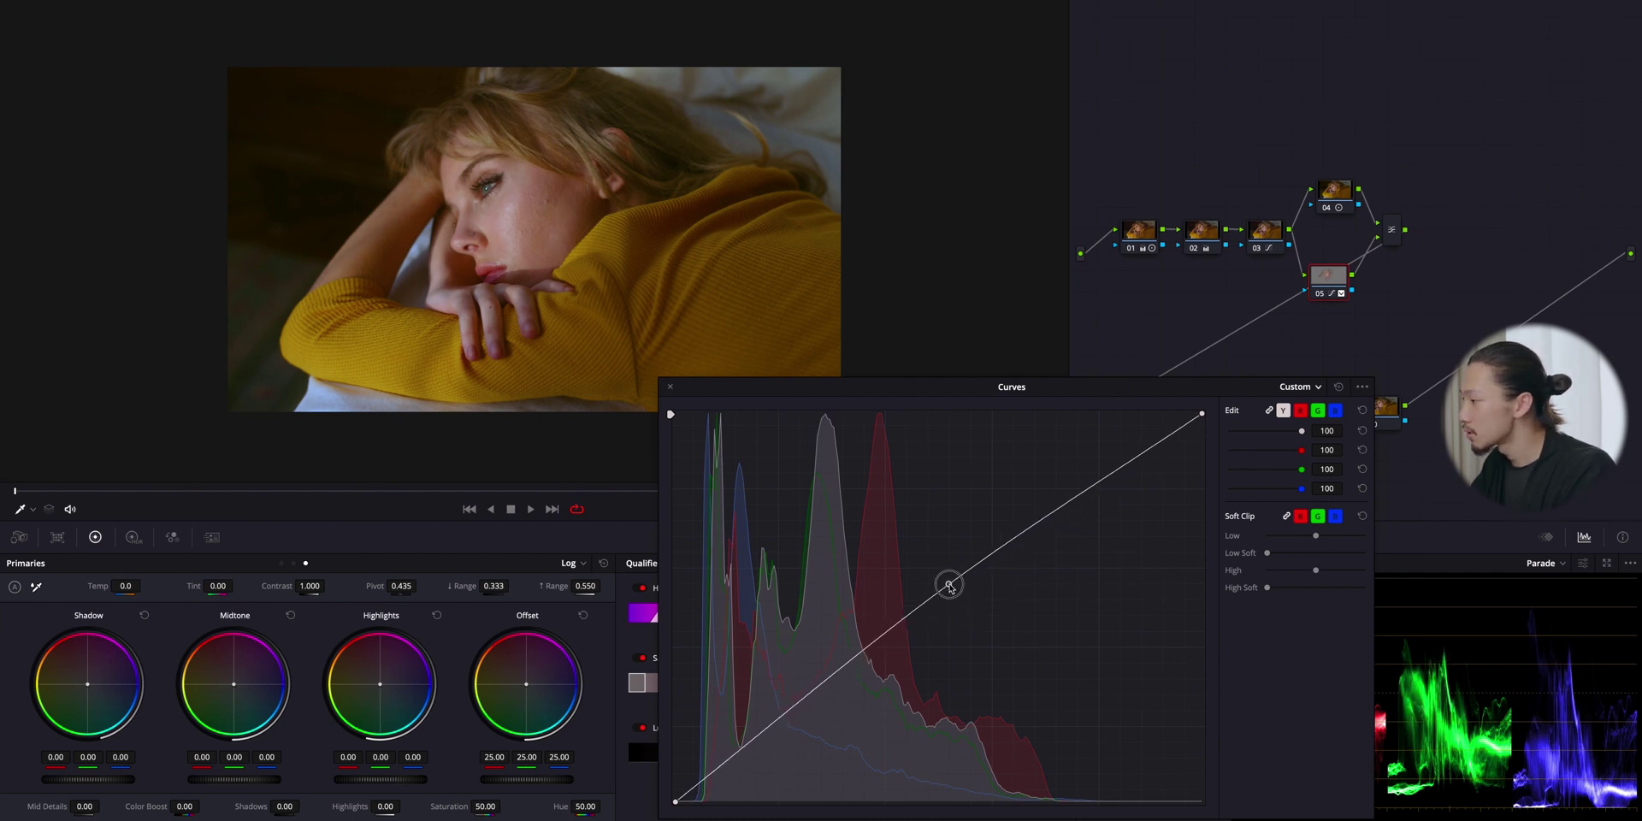
click(1320, 392)
click(1317, 421)
drag(1246, 393, 1079, 381)
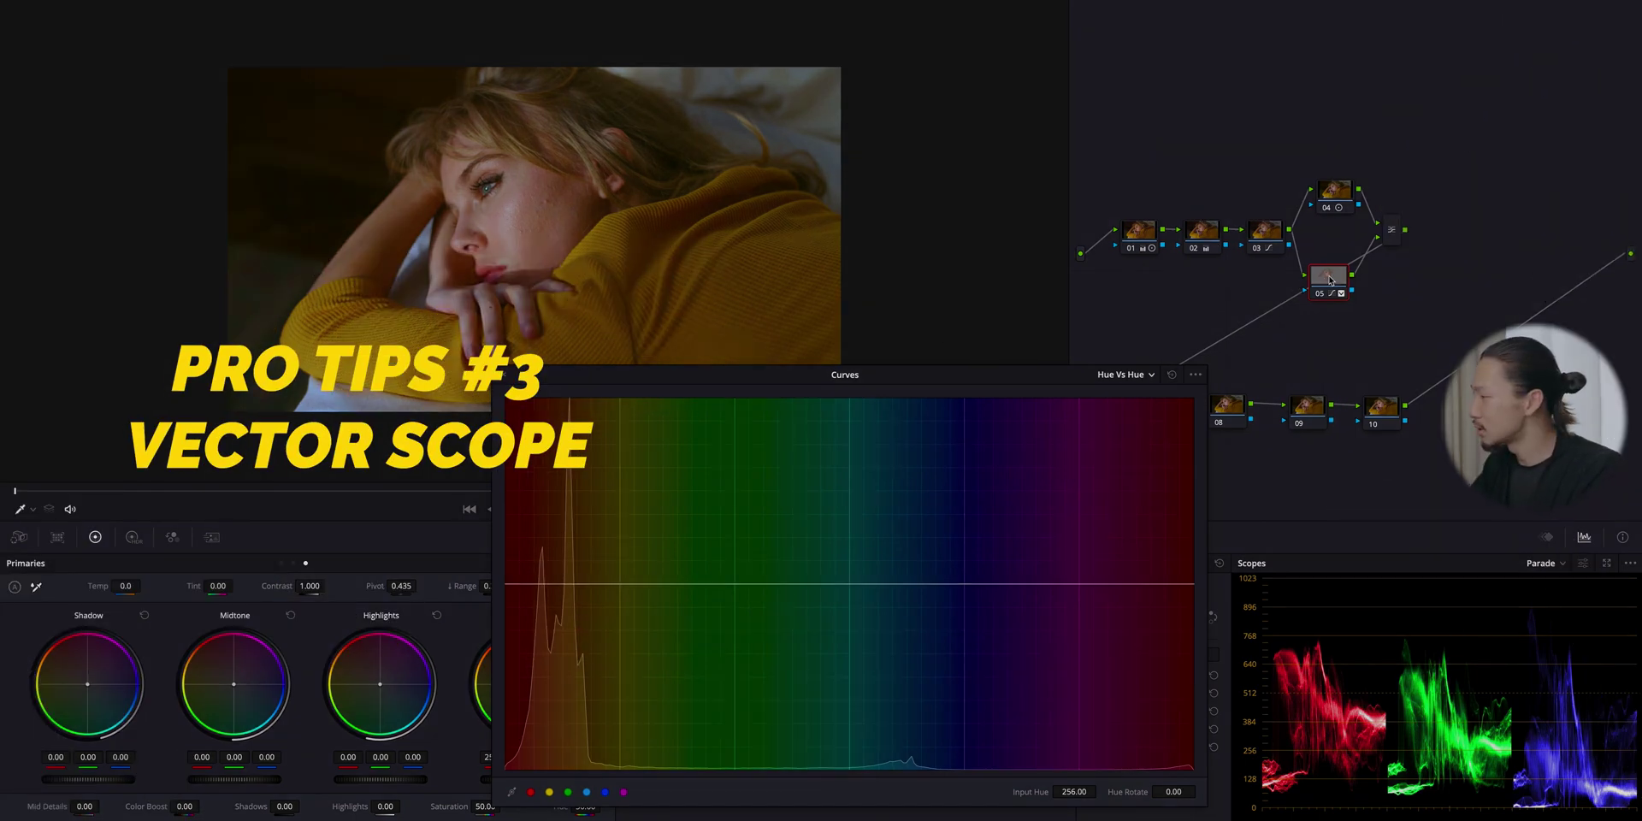
- Switch the scope from Parade to Vectorscope and open its display settings
click(1546, 563)
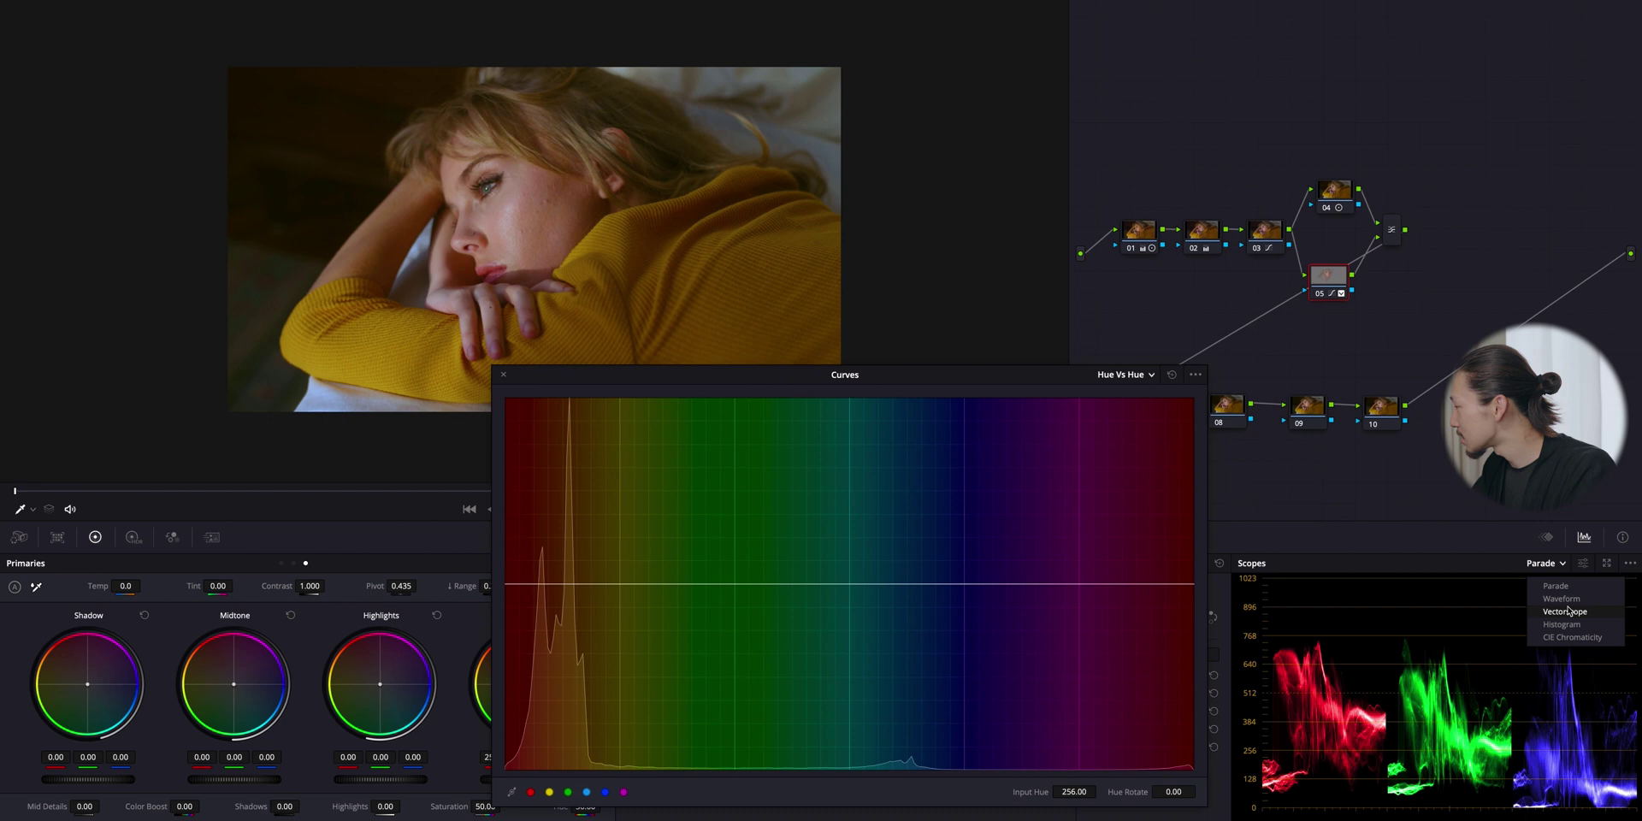
click(1565, 612)
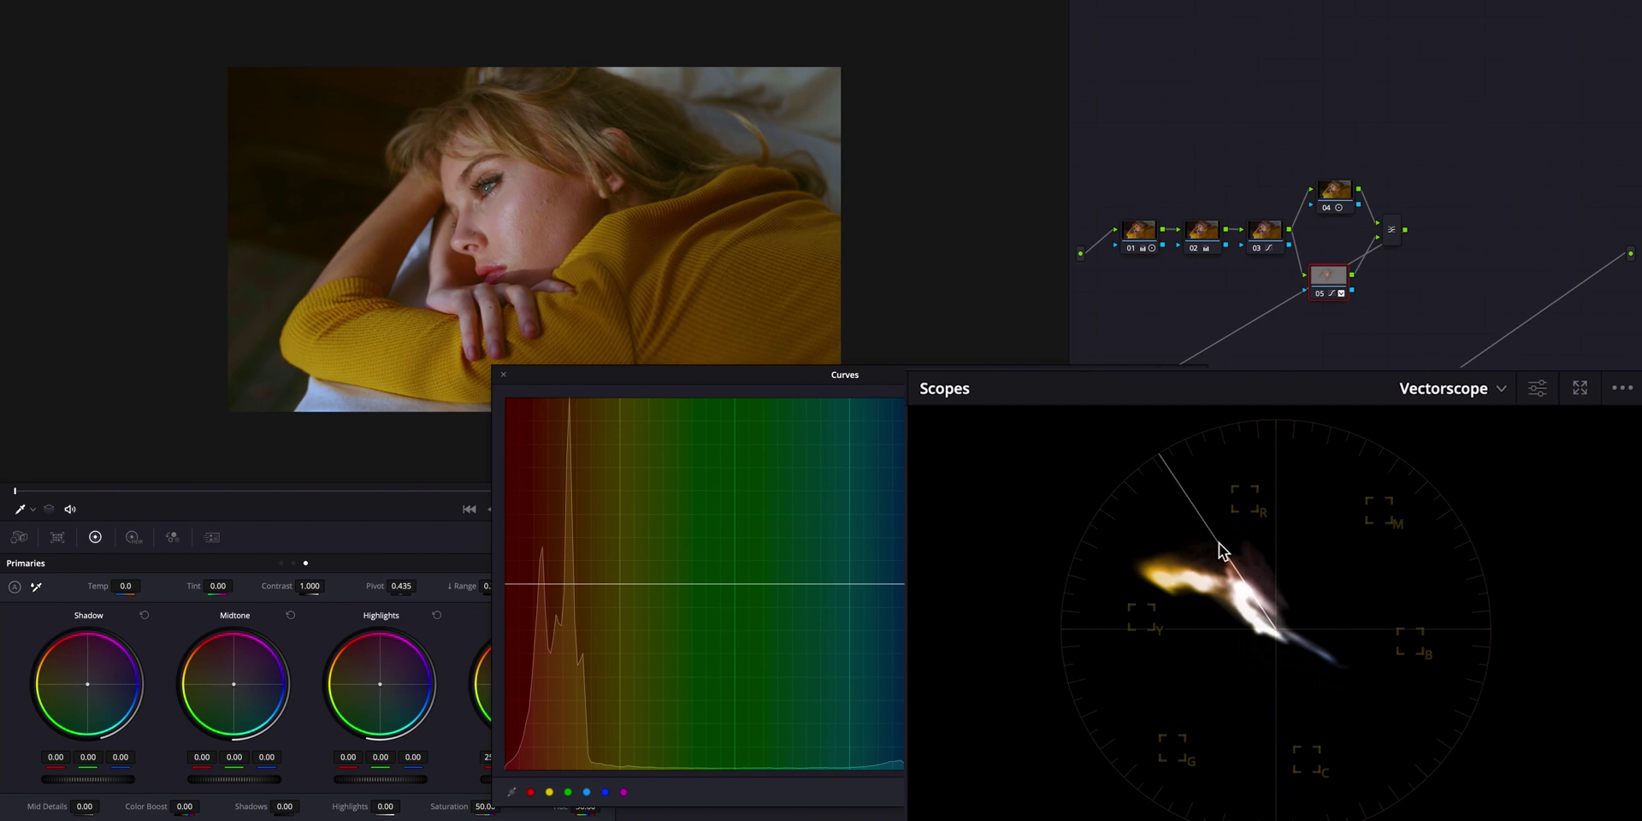
click(1537, 388)
- Add control points to node 05's Hue Vs Hue curve, try raising the red point, return it near neutral and select the yellow point
click(532, 792)
click(507, 584)
drag(507, 584, 508, 589)
drag(508, 587, 511, 511)
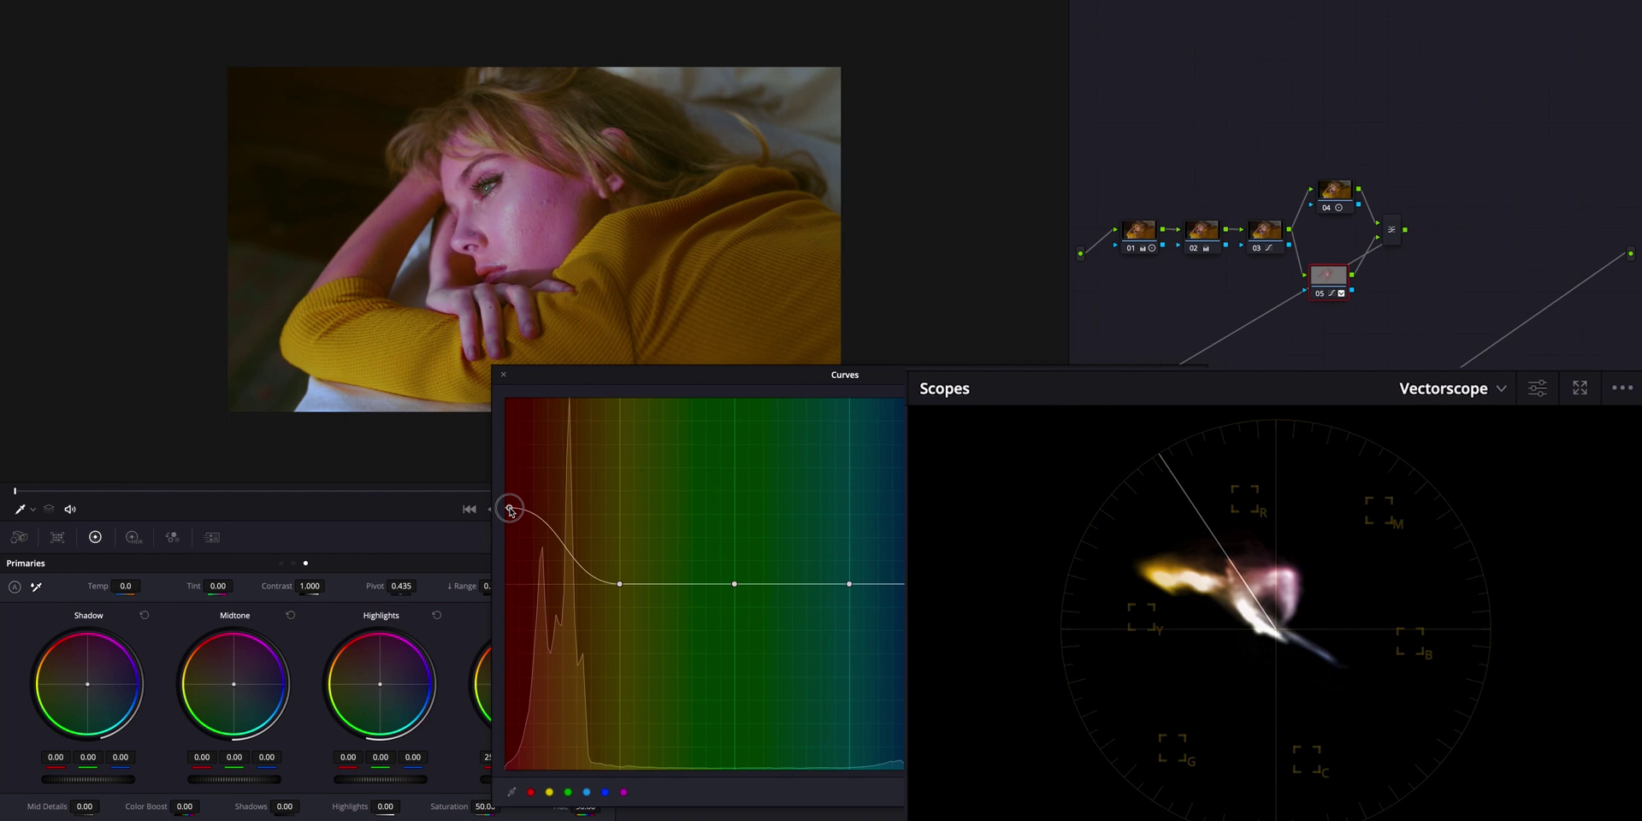
mouse_move(511, 512)
mouse_down()
mouse_move(516, 664)
mouse_move(547, 772)
mouse_move(507, 587)
mouse_up()
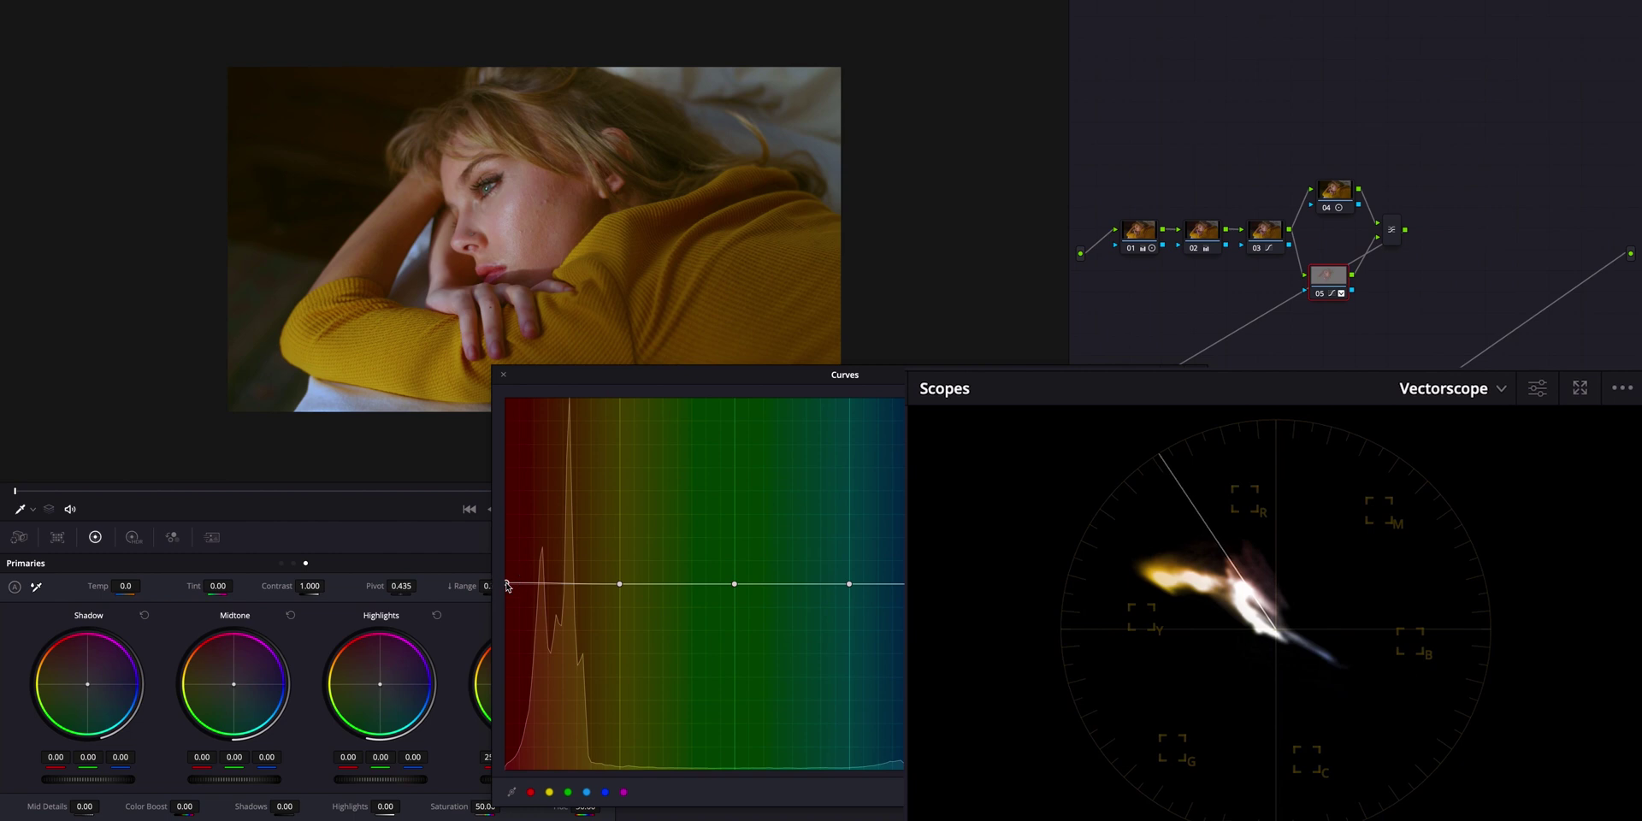
click(620, 585)
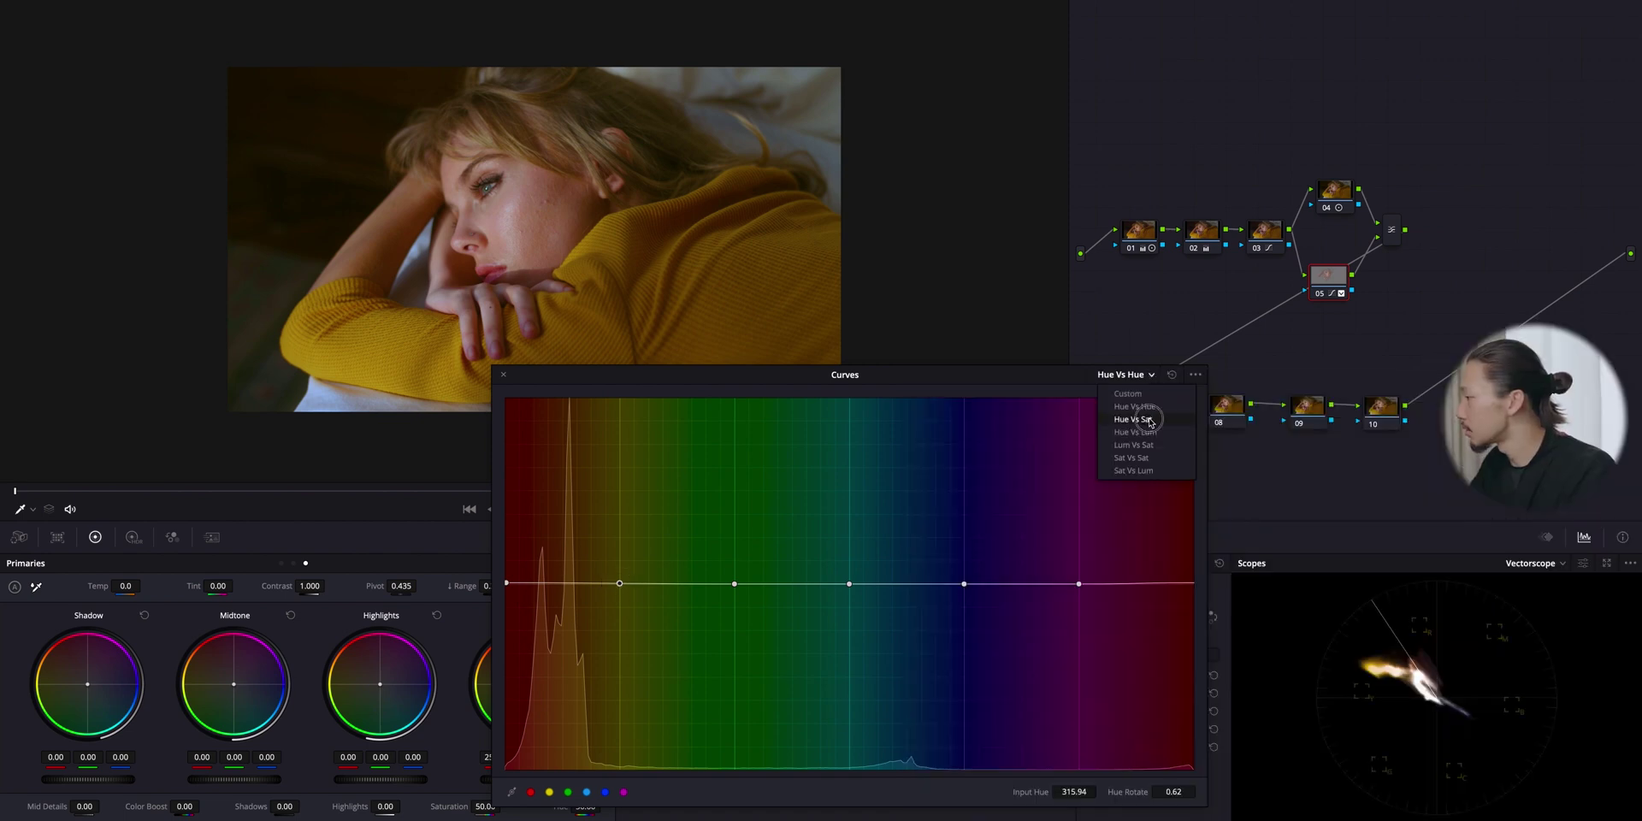
- On node 05's Hue Vs Sat curve, add red, green and blue control points and slightly lower the red and yellow saturation
click(1146, 418)
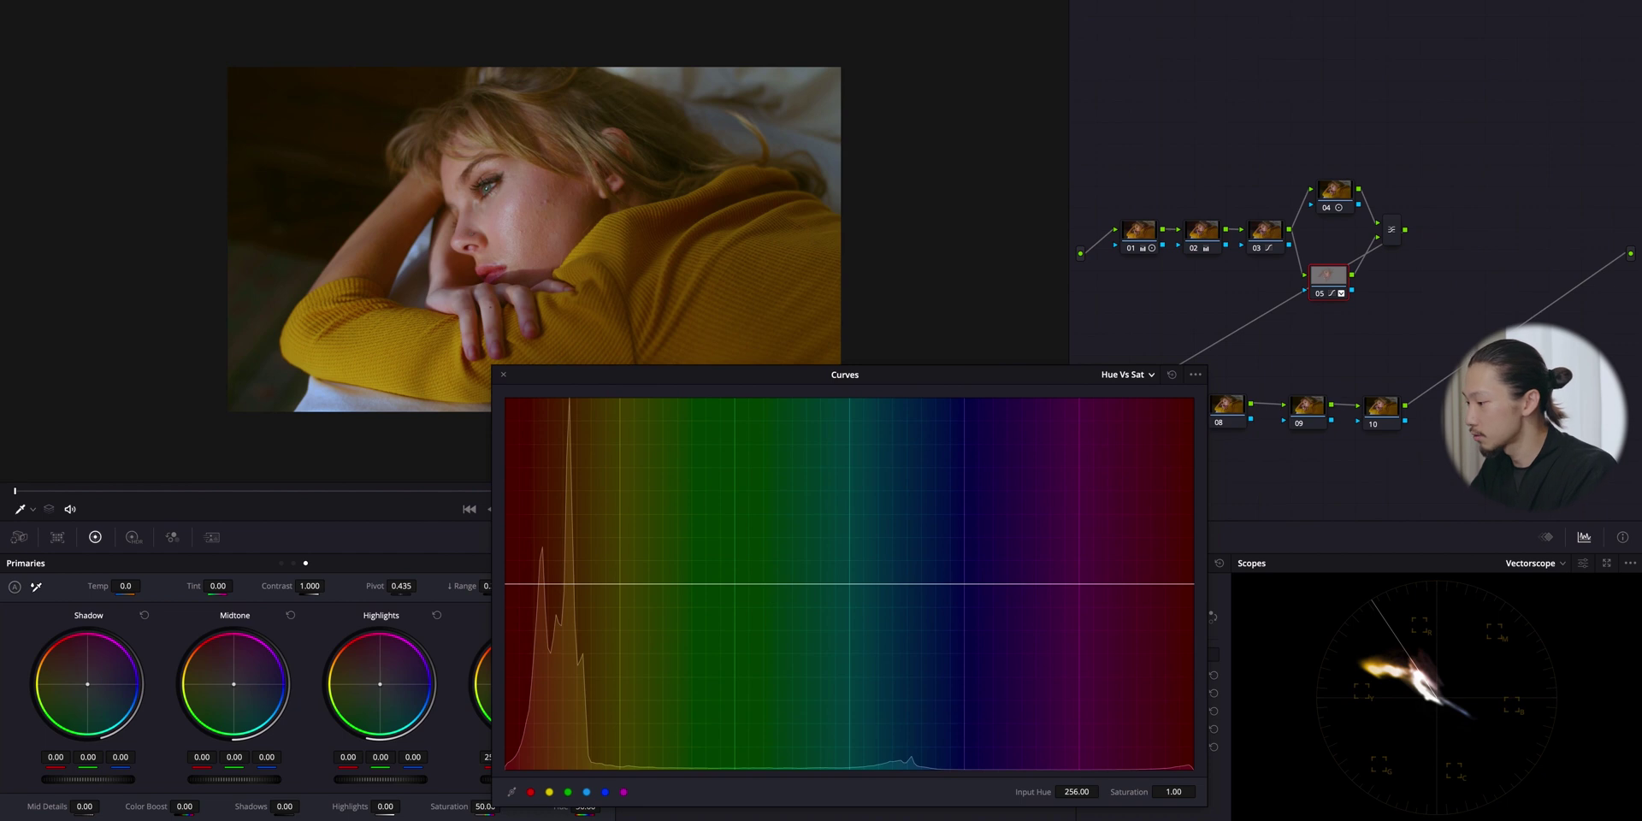
click(530, 792)
click(567, 792)
click(604, 792)
drag(507, 585, 514, 596)
mouse_move(620, 587)
mouse_down()
mouse_move(623, 622)
mouse_move(619, 595)
mouse_up()
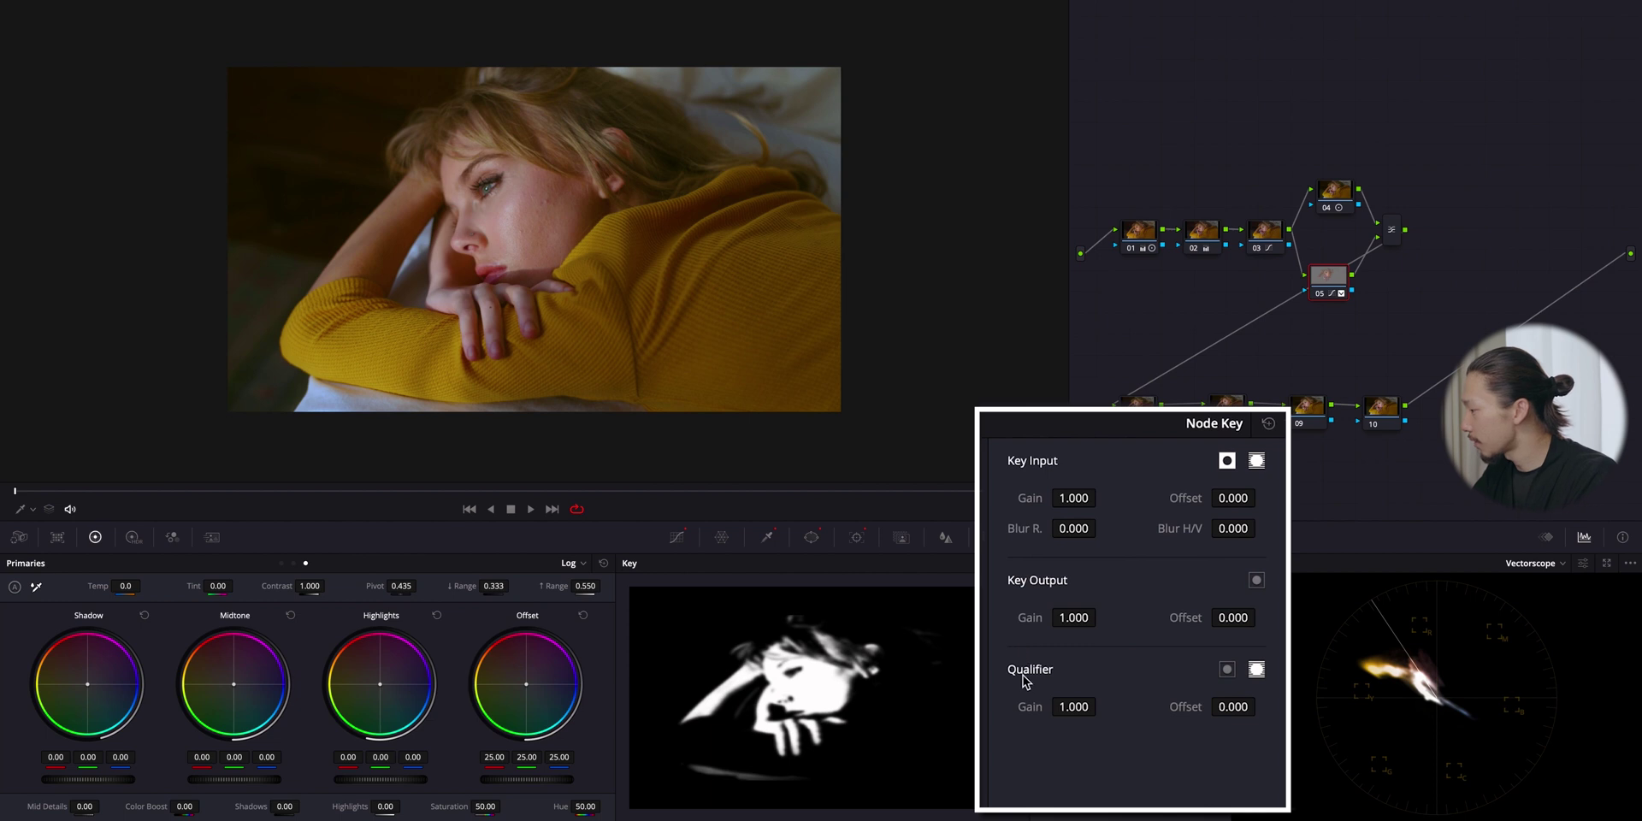
- Try lowering the Qualifier gain in node 05's key settings to zero, and reset it
drag(1027, 708, 1024, 708)
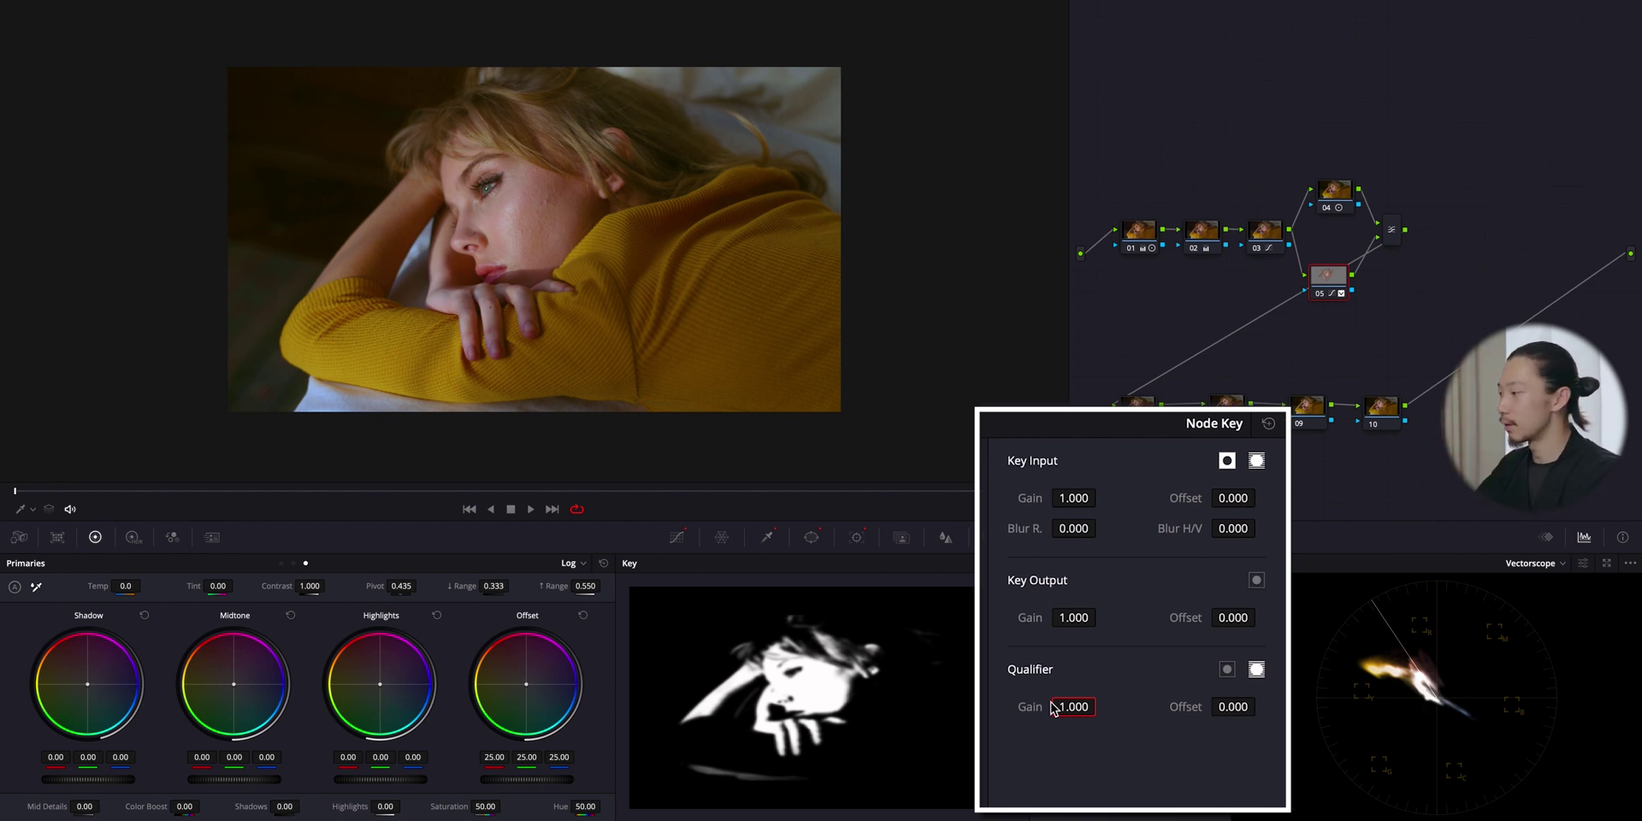
drag(1054, 706, 986, 708)
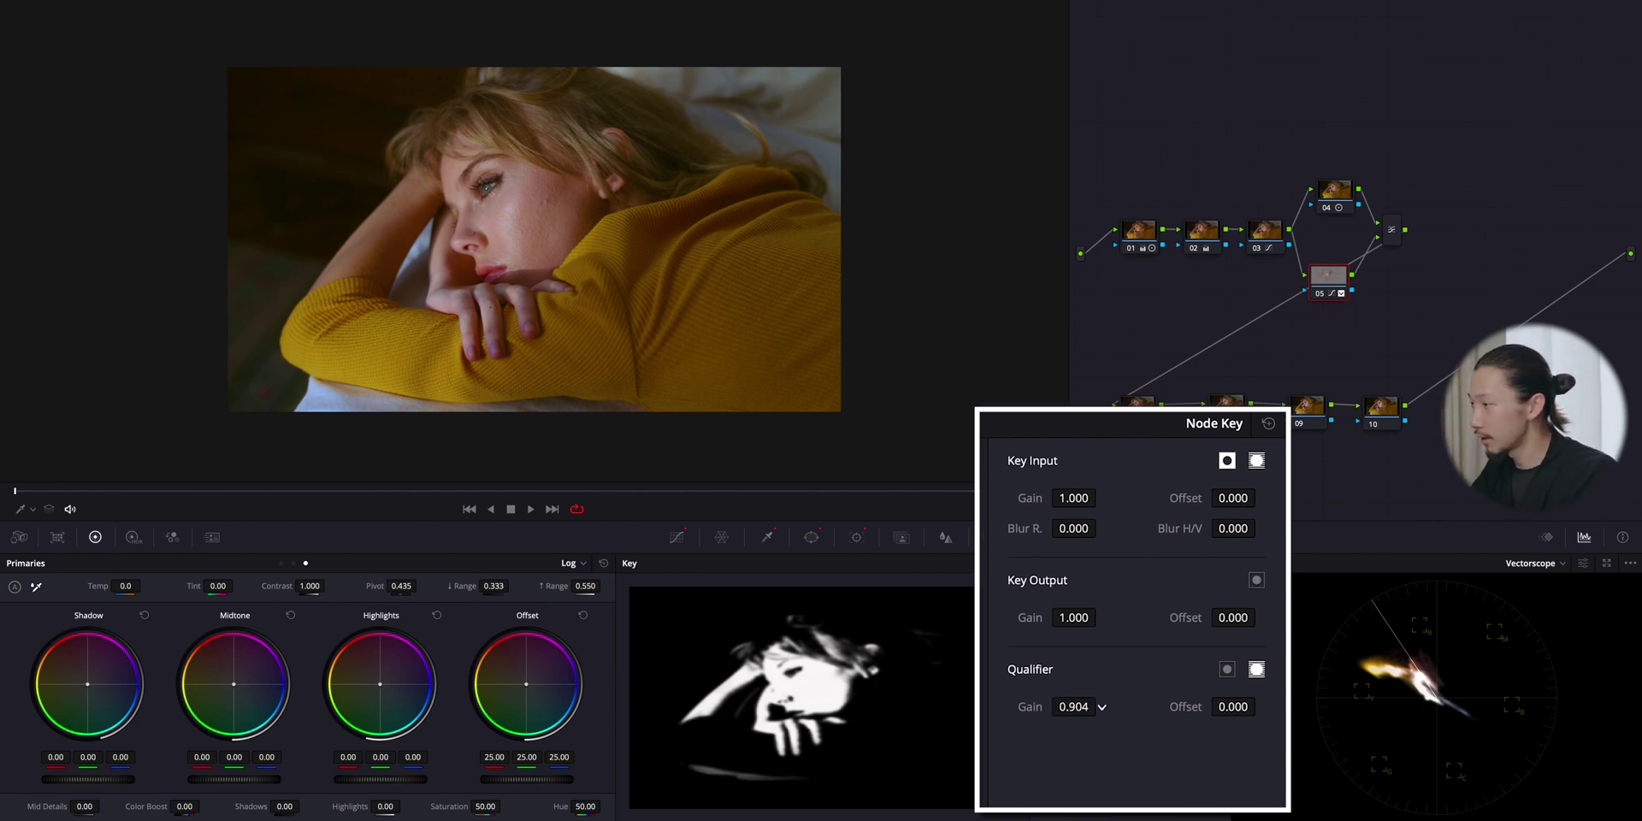
drag(859, 753, 357, 732)
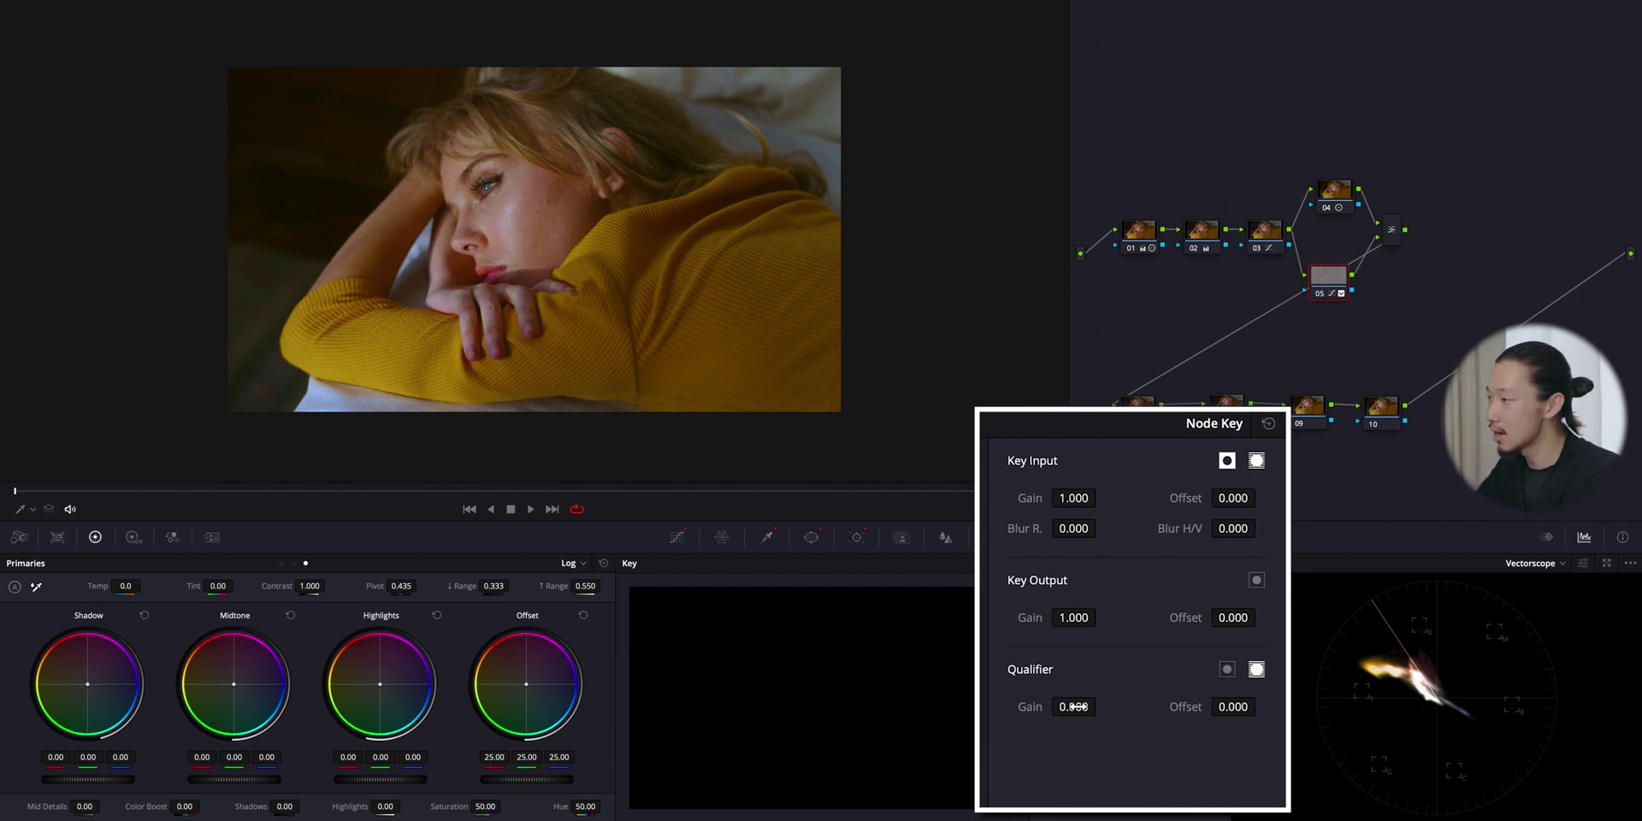
double_click(1045, 708)
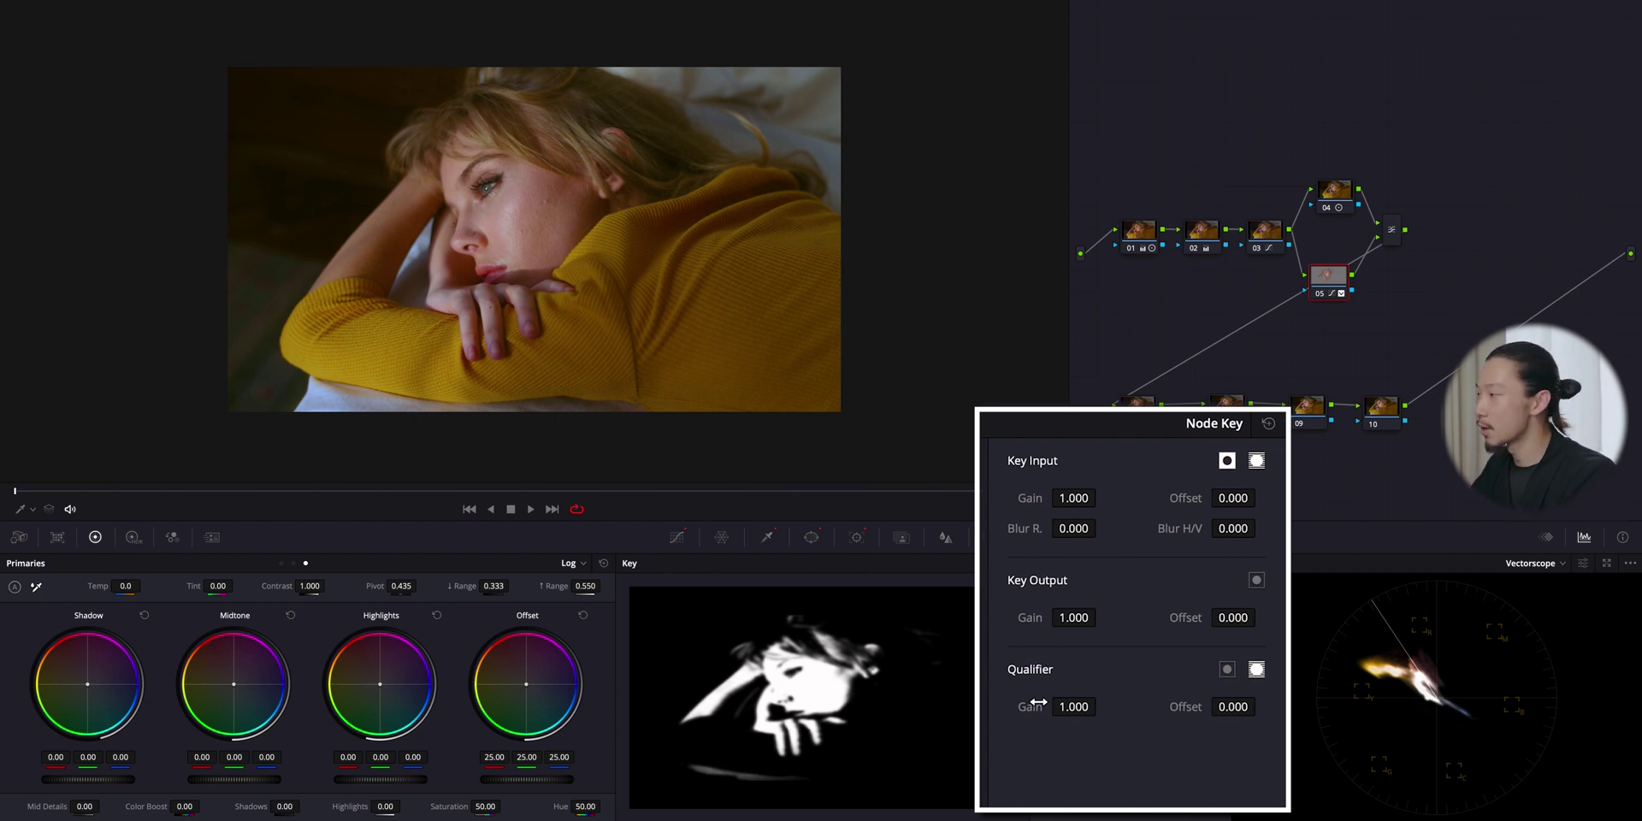
- Set node 05's Qualifier key gain to 0.694 and lower its Mid/Detail to soften the skin
drag(1037, 702, 895, 766)
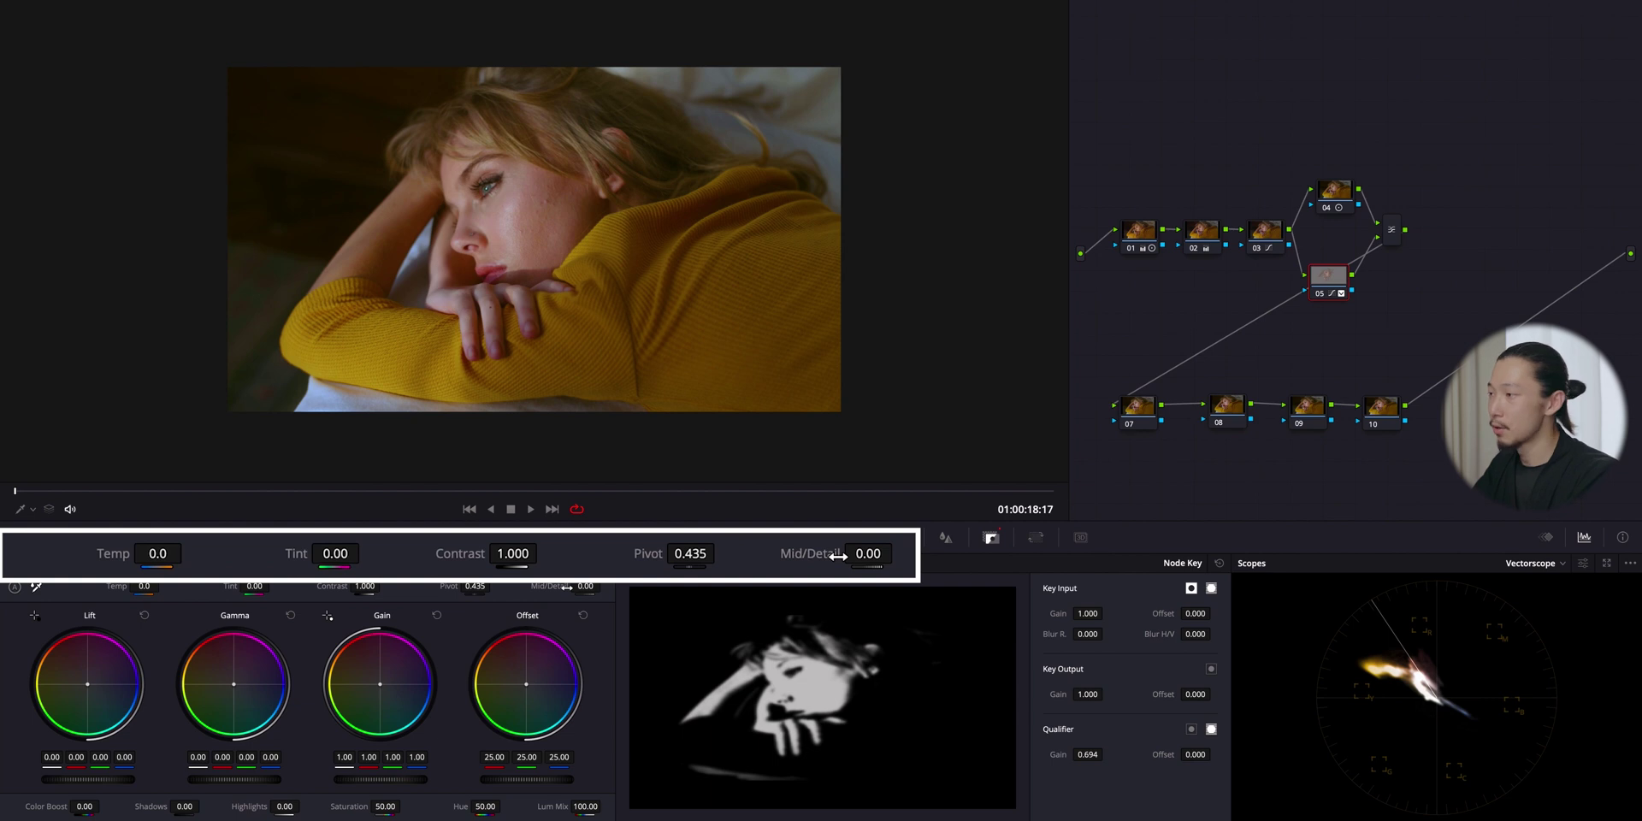
drag(566, 588, 513, 592)
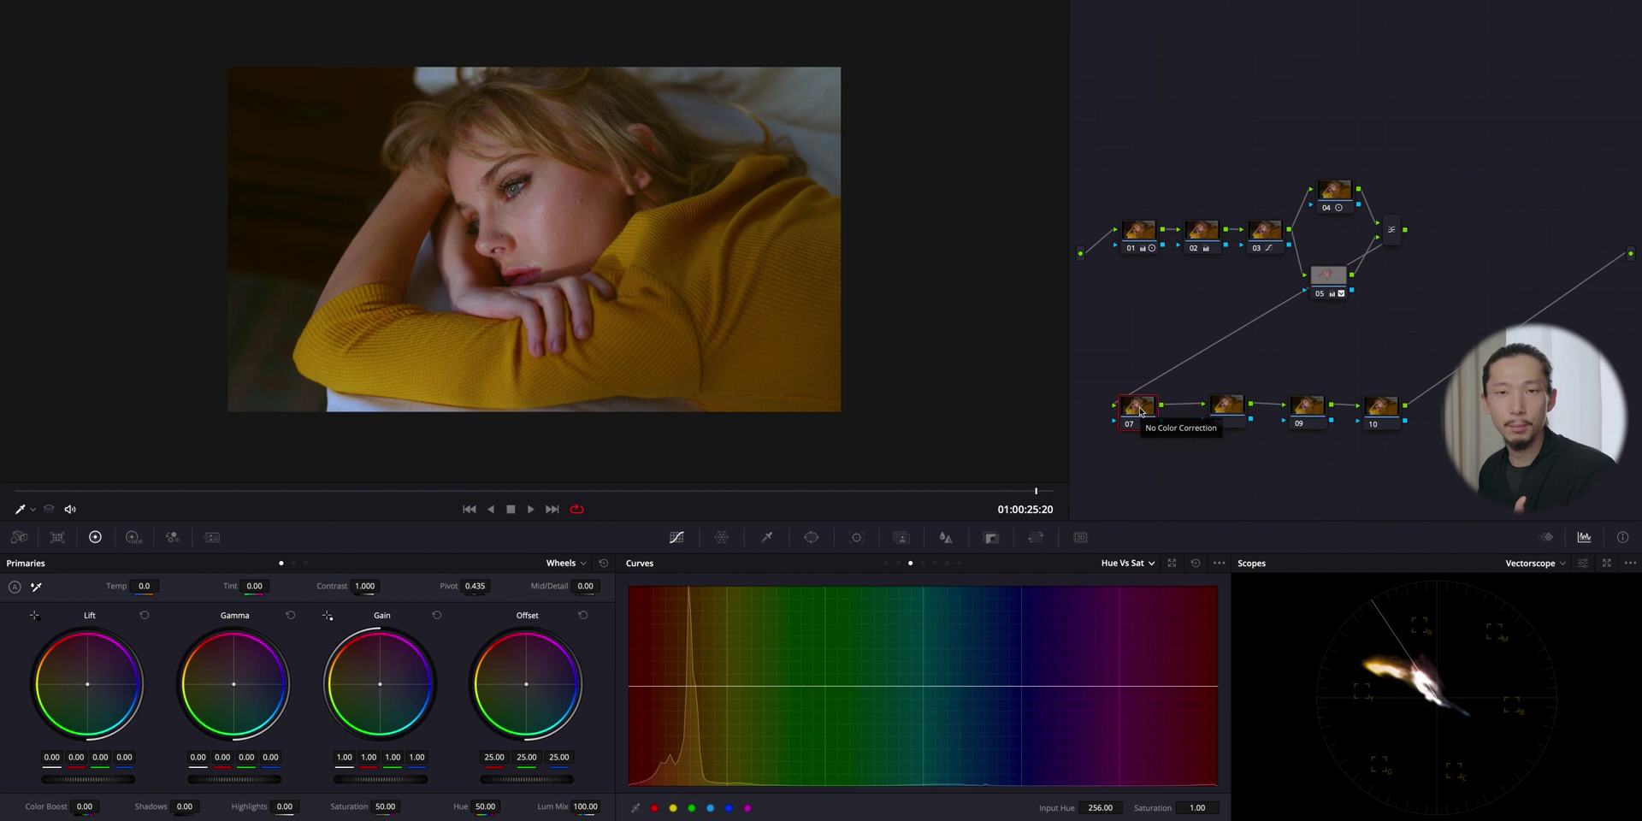
- Draw a closed four-point curve window on node 07 covering the woman, with one edge running diagonally along her arm and head
click(811, 537)
click(656, 721)
click(195, 434)
click(547, 11)
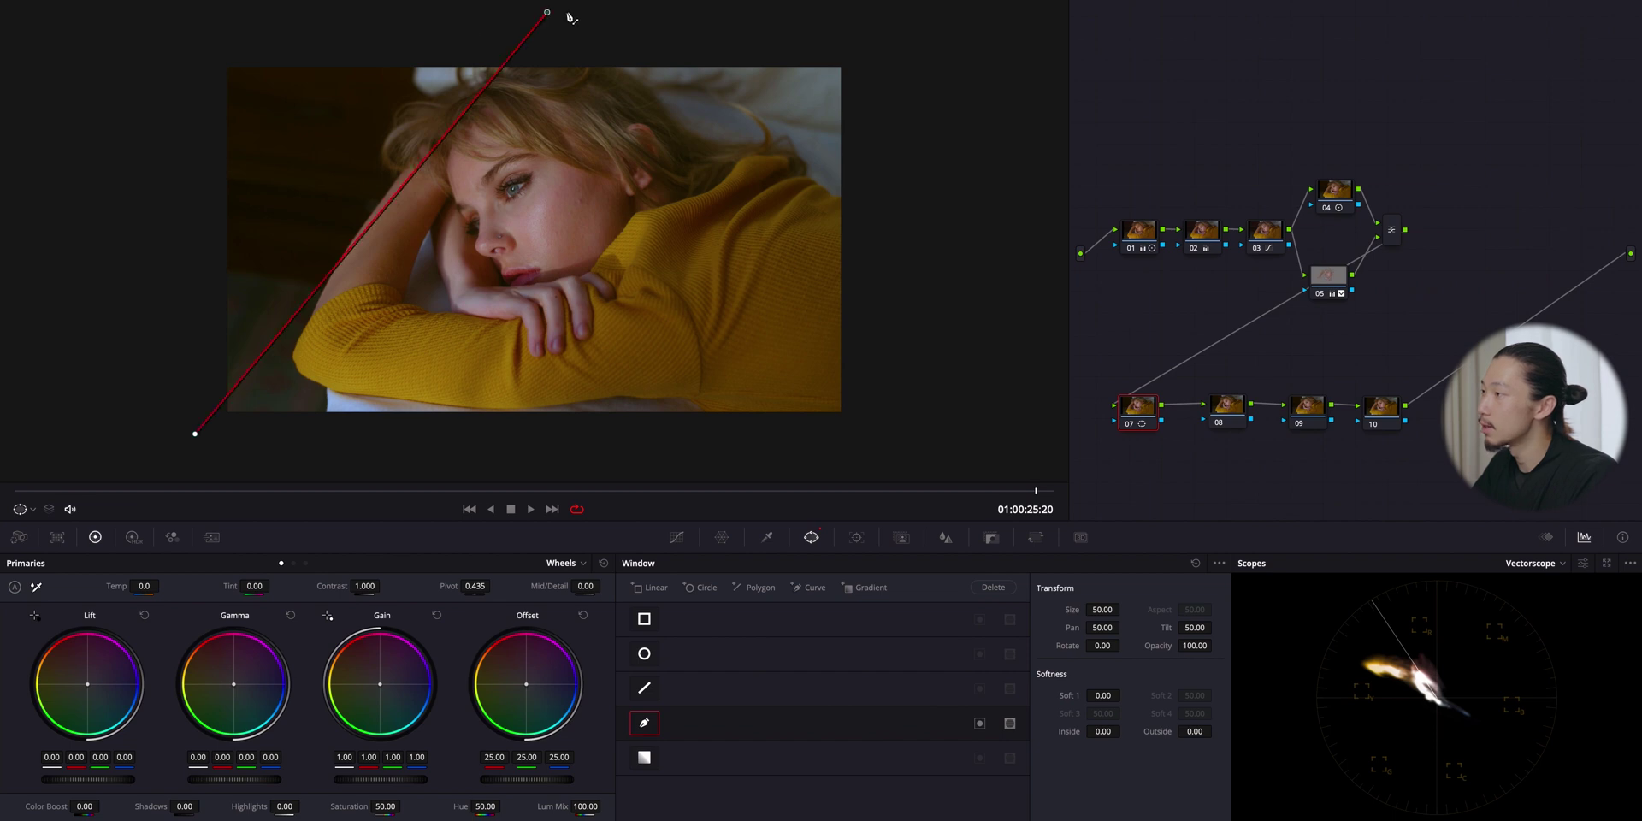
click(796, 25)
click(918, 132)
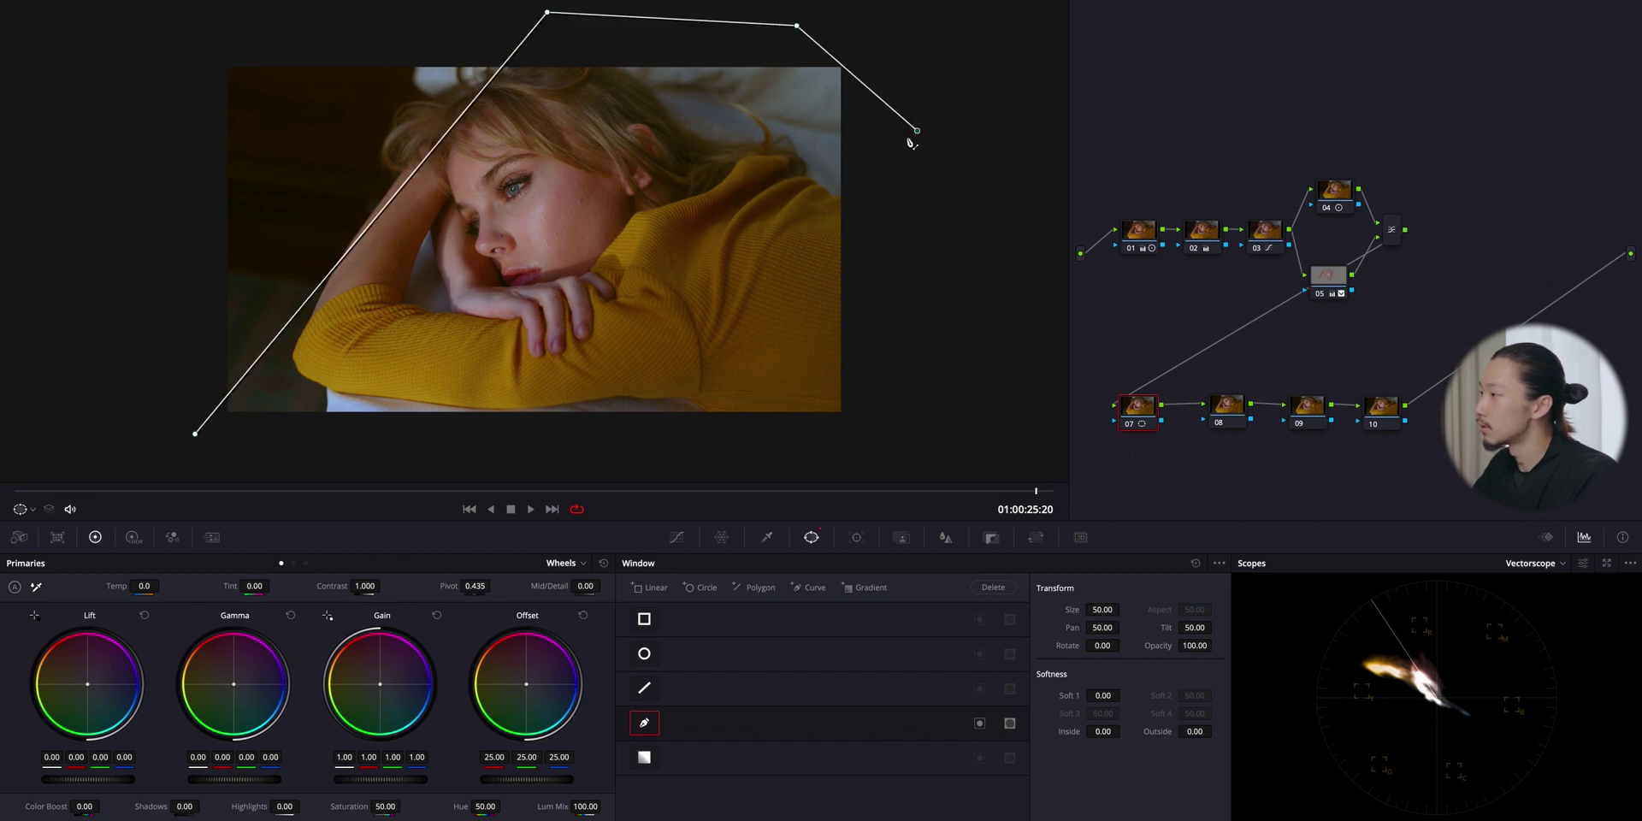
click(195, 434)
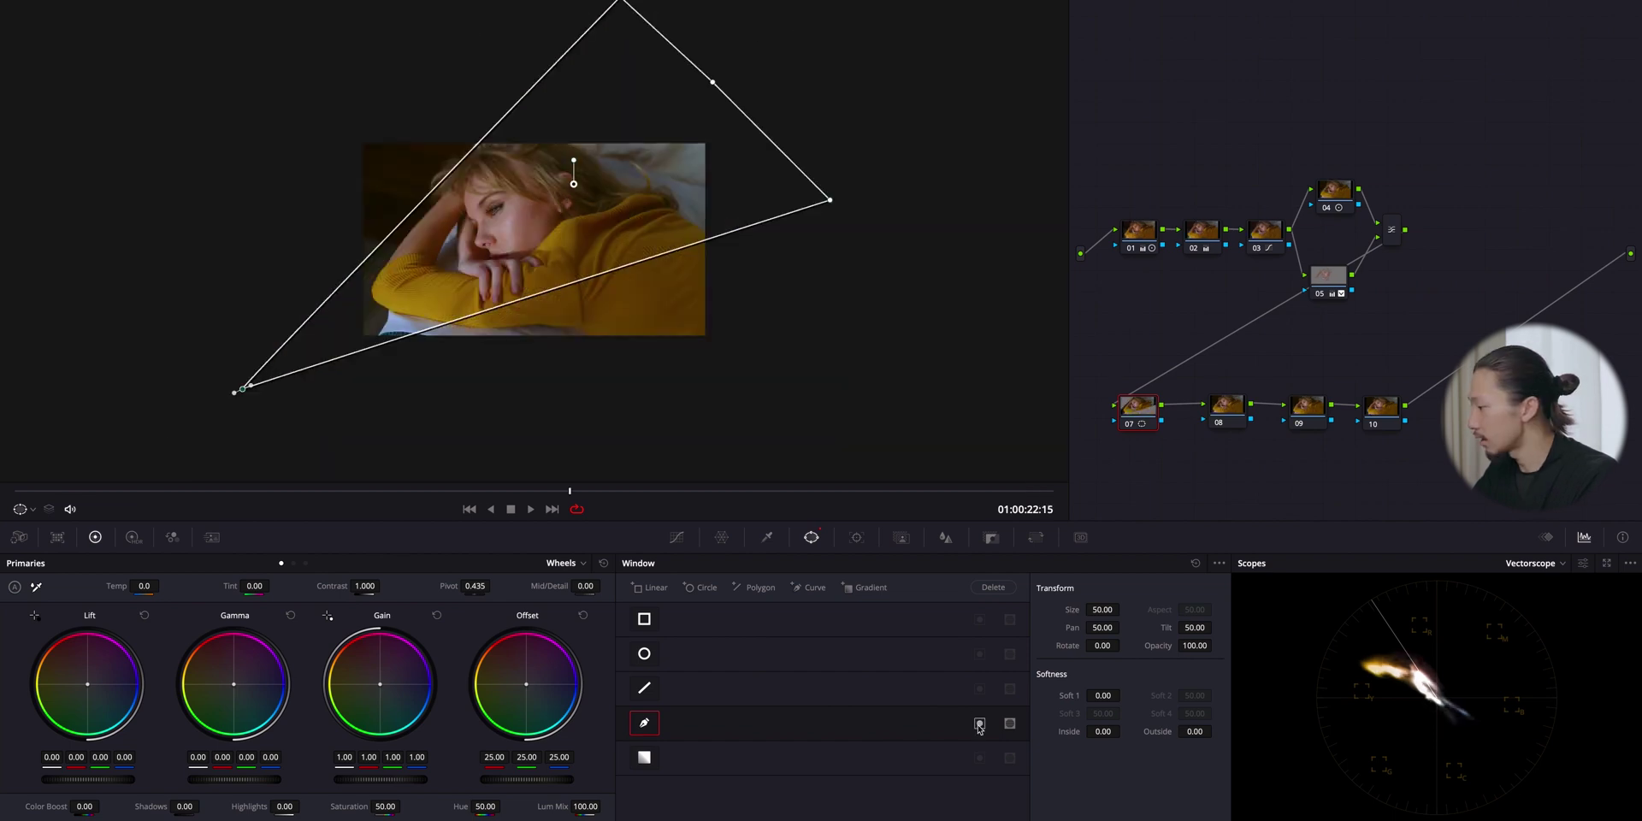
- Darken the area outside node 07's inverted window by lowering the custom curve, and increase the window's Soft 1
click(676, 537)
click(886, 563)
drag(855, 693, 856, 711)
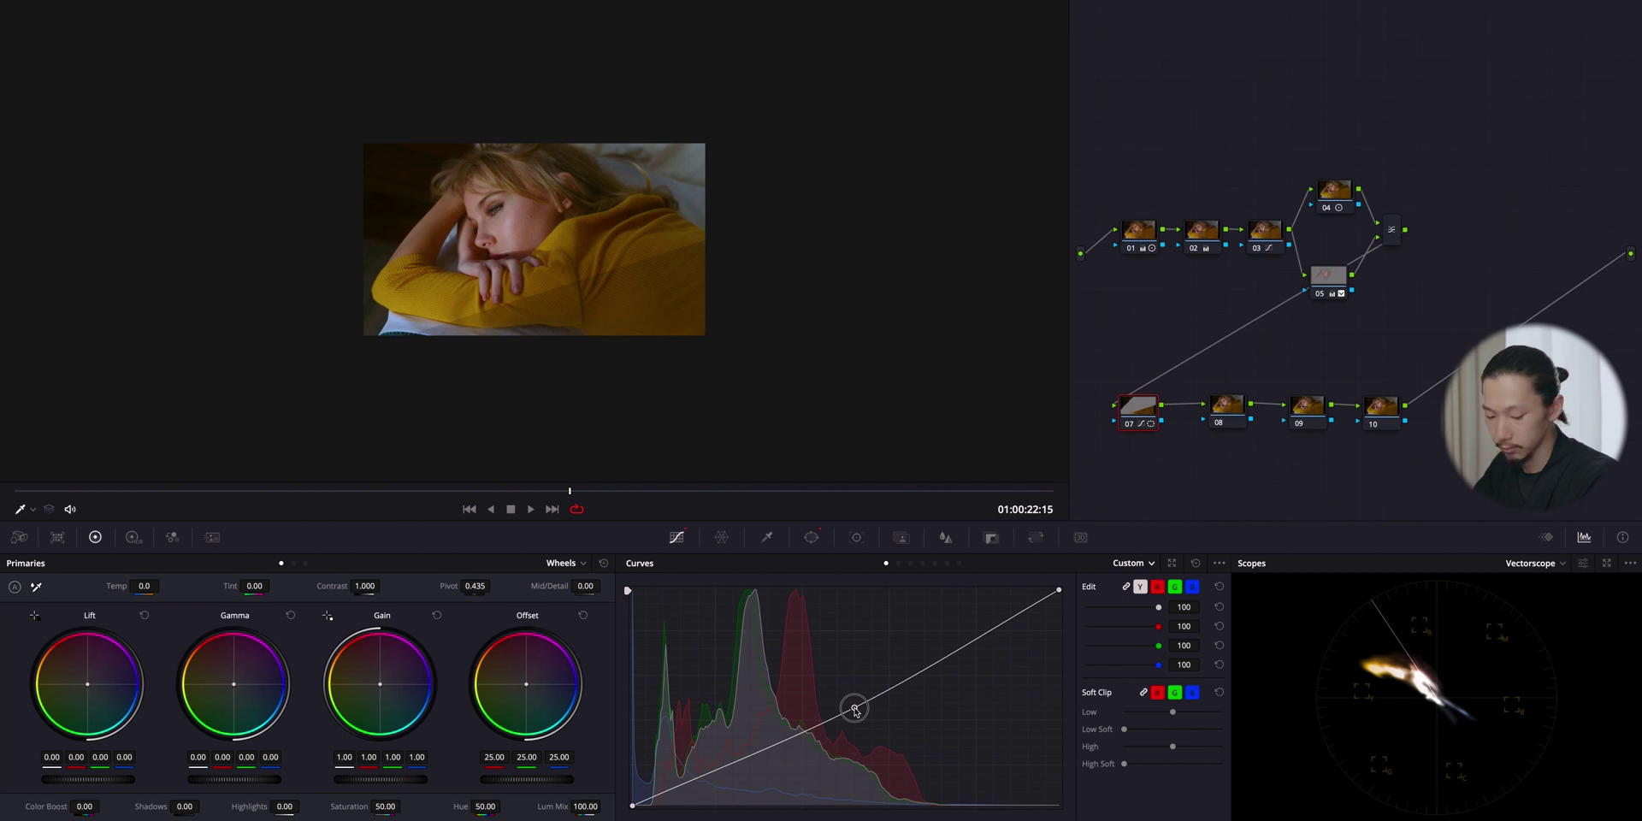
click(813, 538)
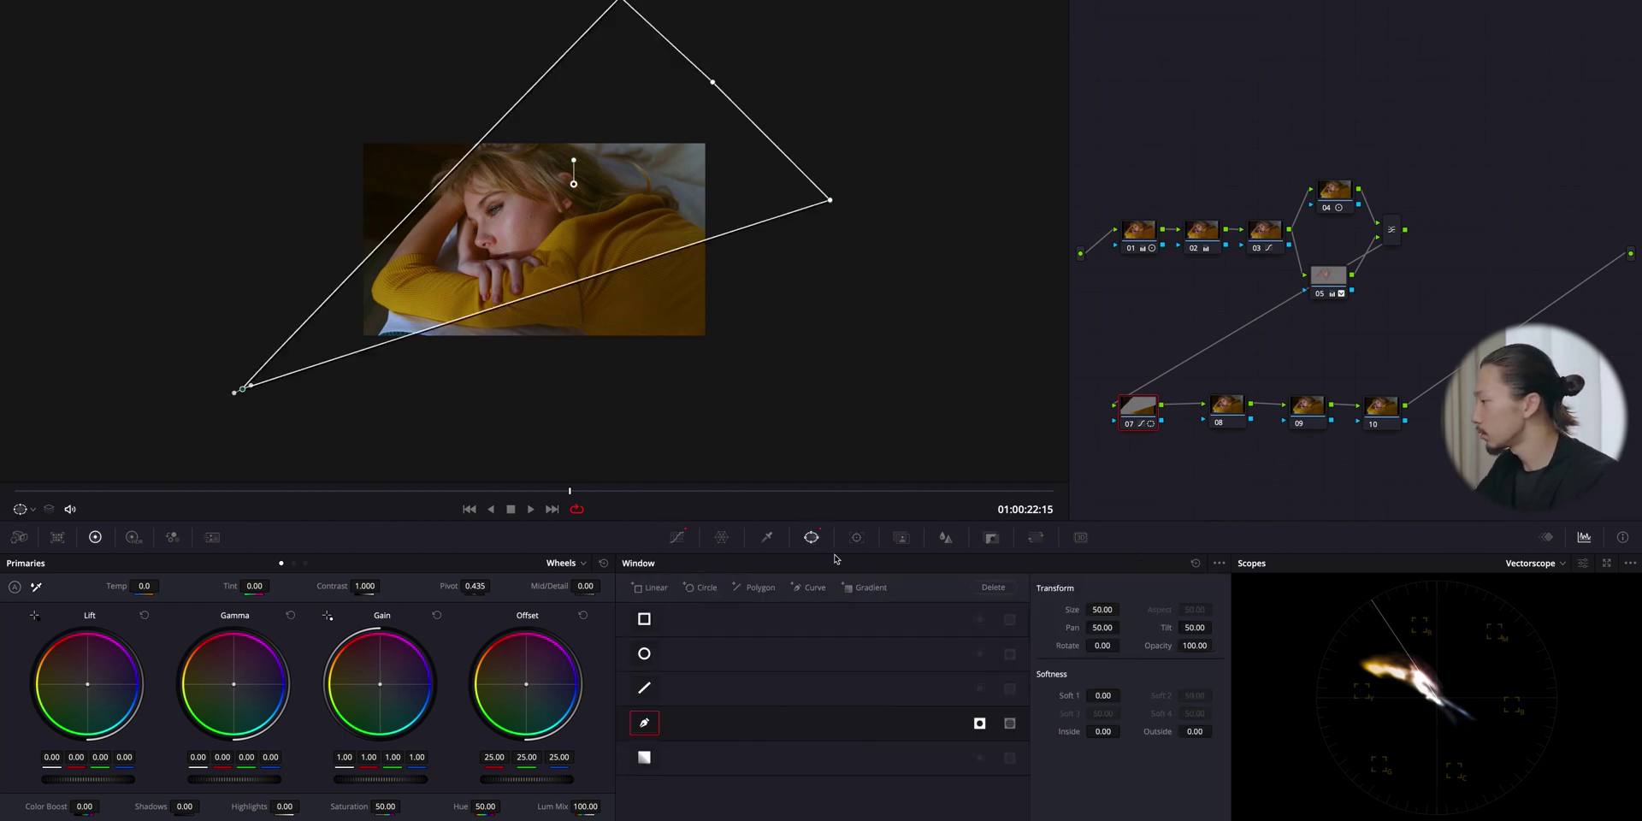
drag(1103, 696, 1605, 673)
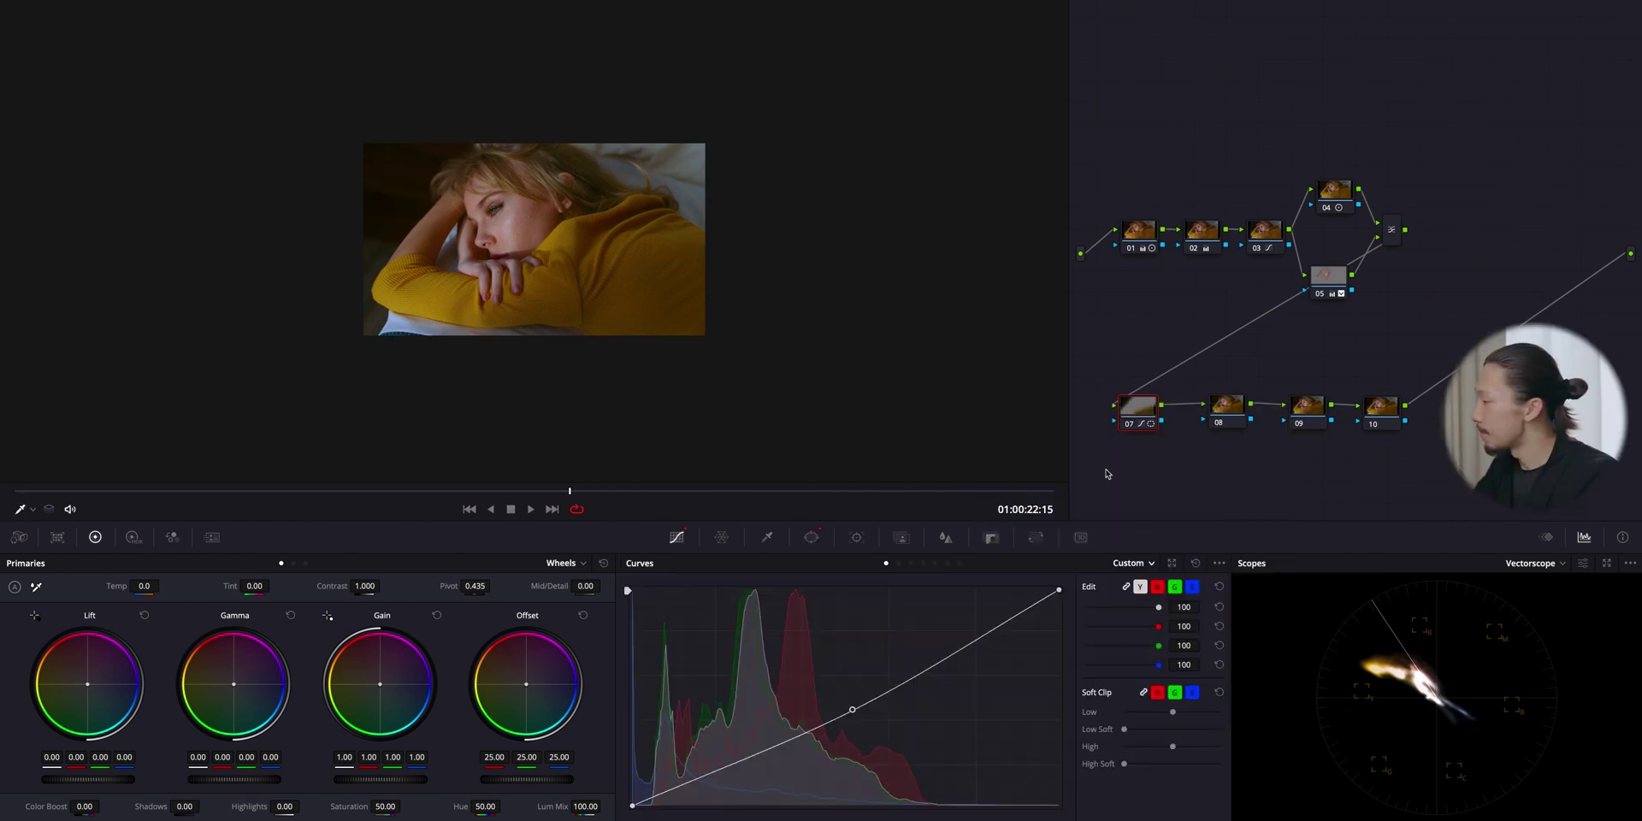
- Draw a four-point curve window on node 08 around the woman's face and upper body, and push three of its corners outward
click(1227, 409)
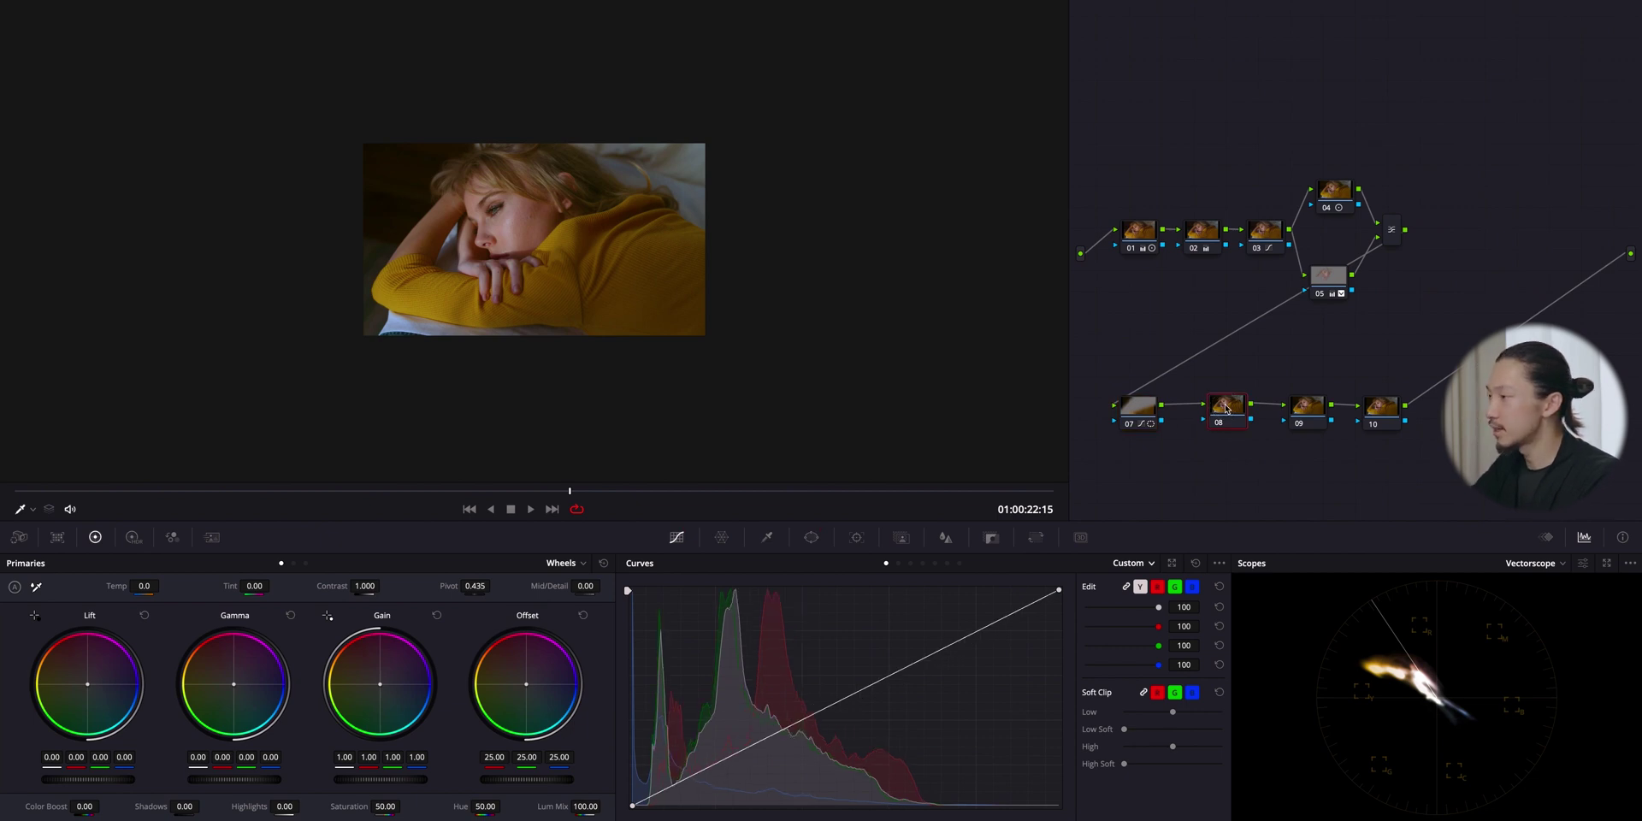
click(811, 539)
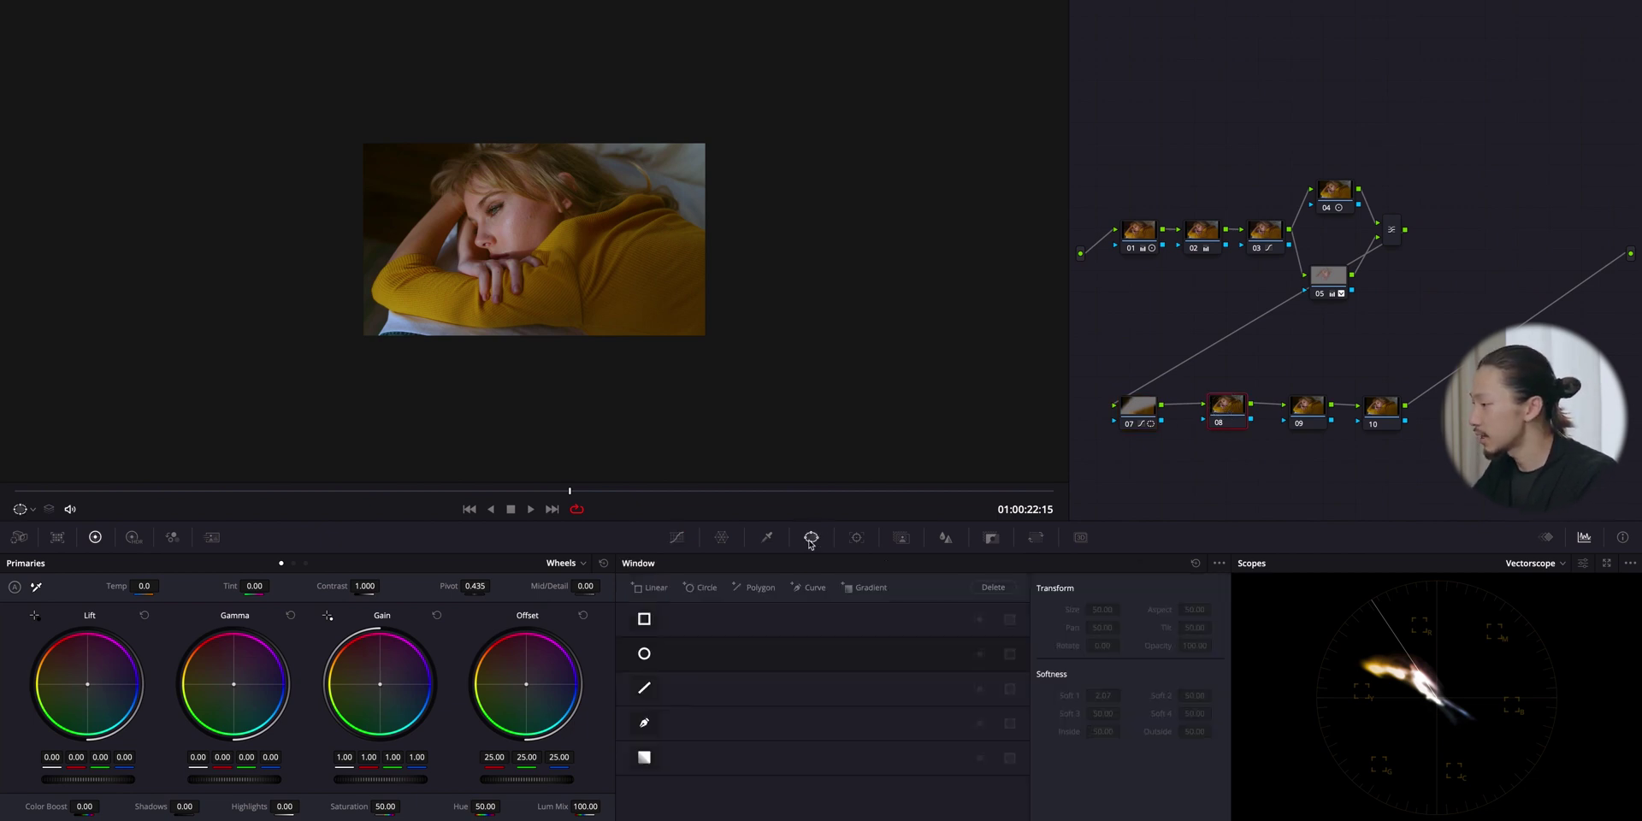
click(645, 724)
click(309, 377)
click(521, 64)
click(754, 65)
click(814, 174)
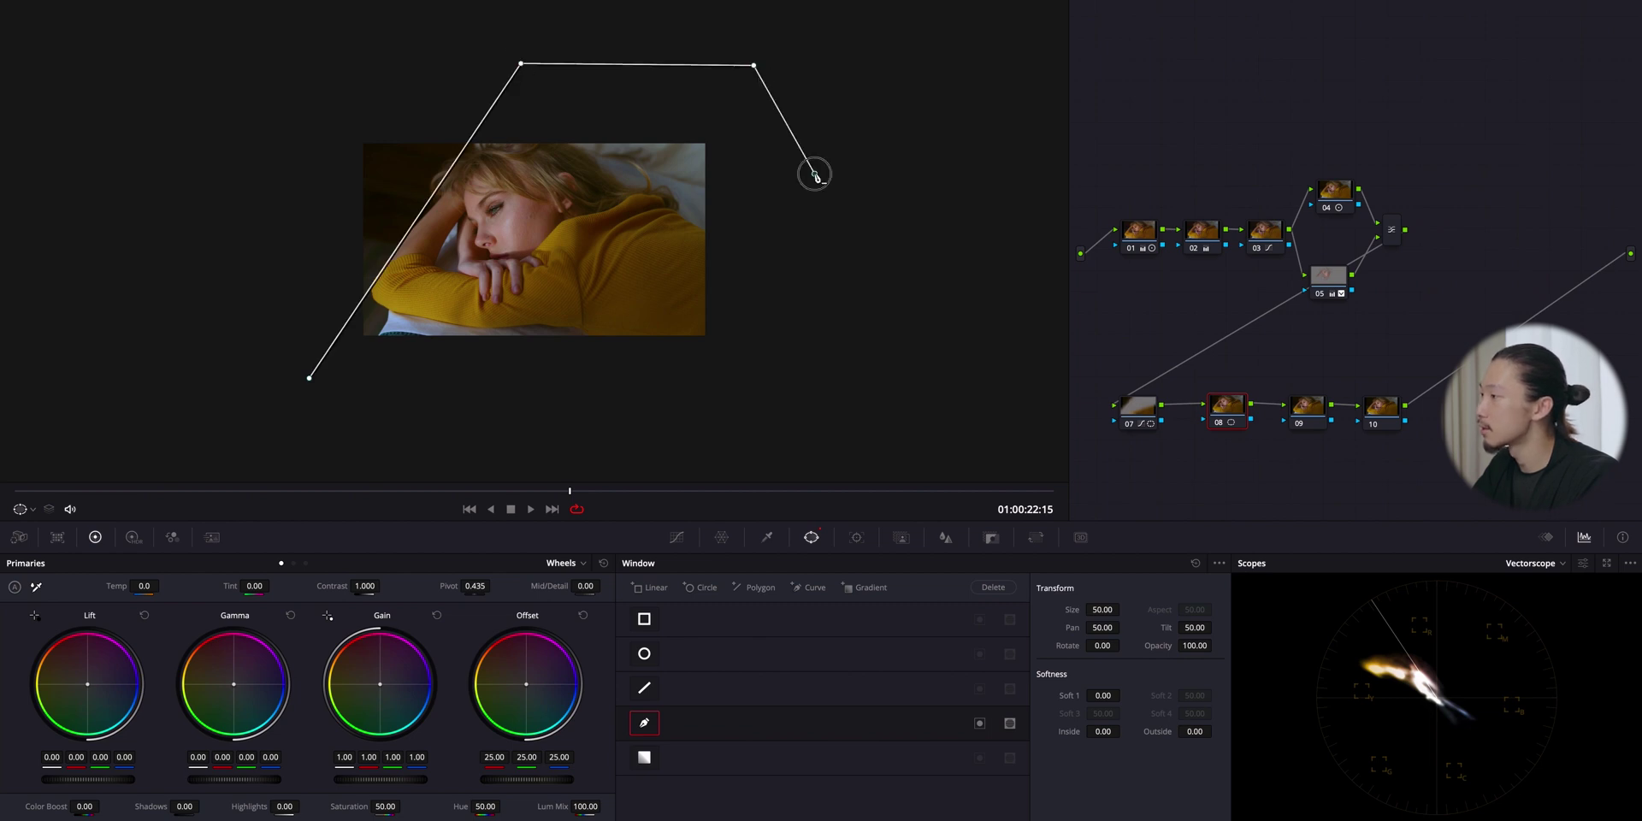
click(309, 377)
drag(308, 377, 304, 412)
drag(521, 63, 522, 50)
drag(814, 175, 835, 197)
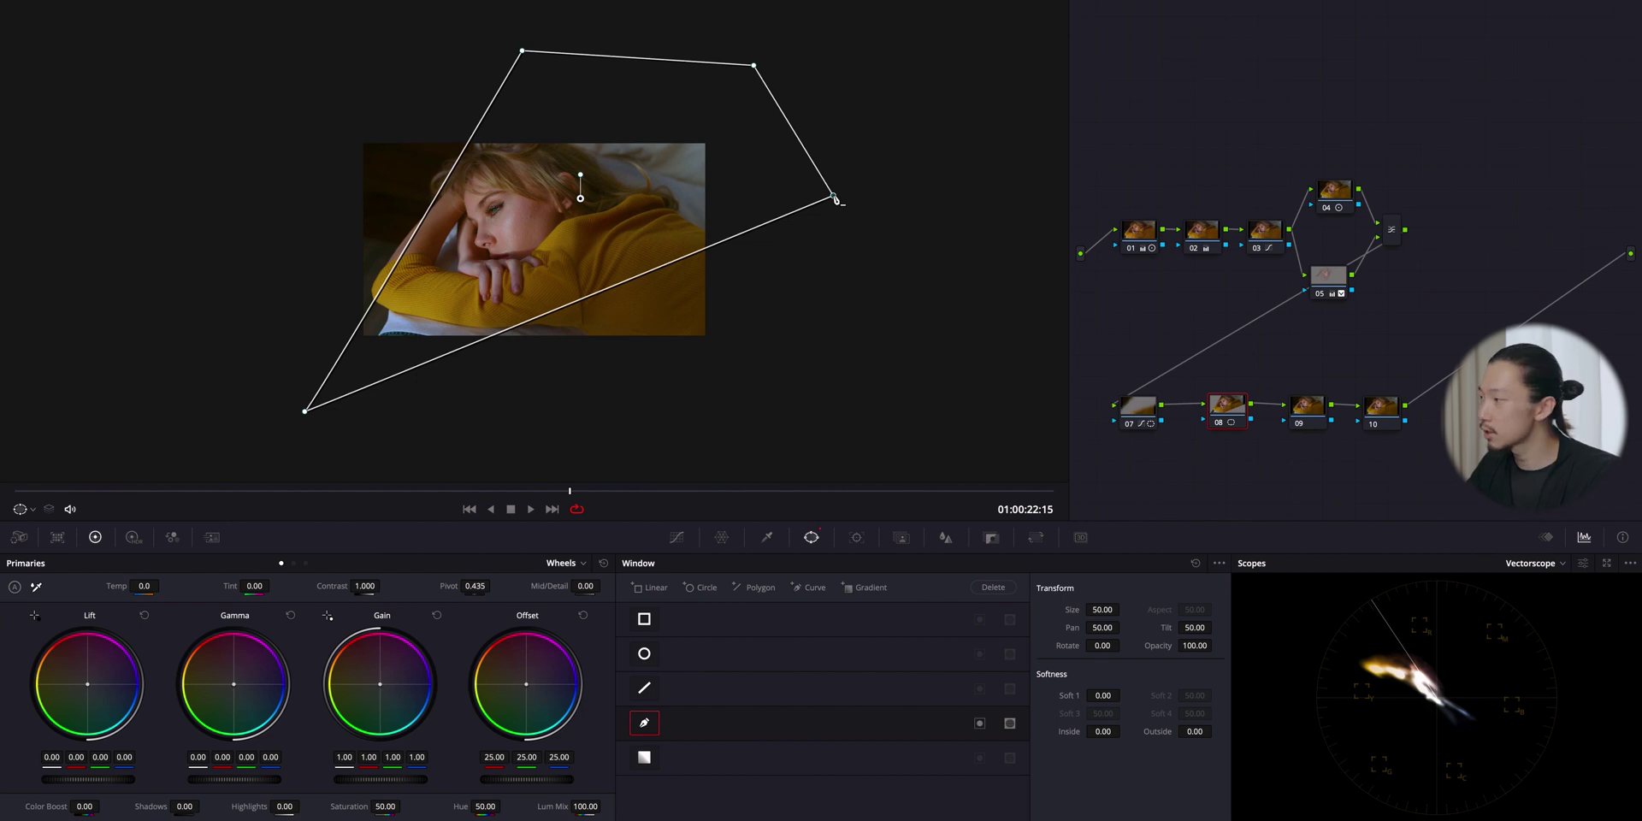
- Brighten the area inside node 08's window by slightly raising the custom curve's midpoint, and set the window's Soft 1 to 18.66
click(677, 537)
click(855, 694)
drag(856, 696, 855, 686)
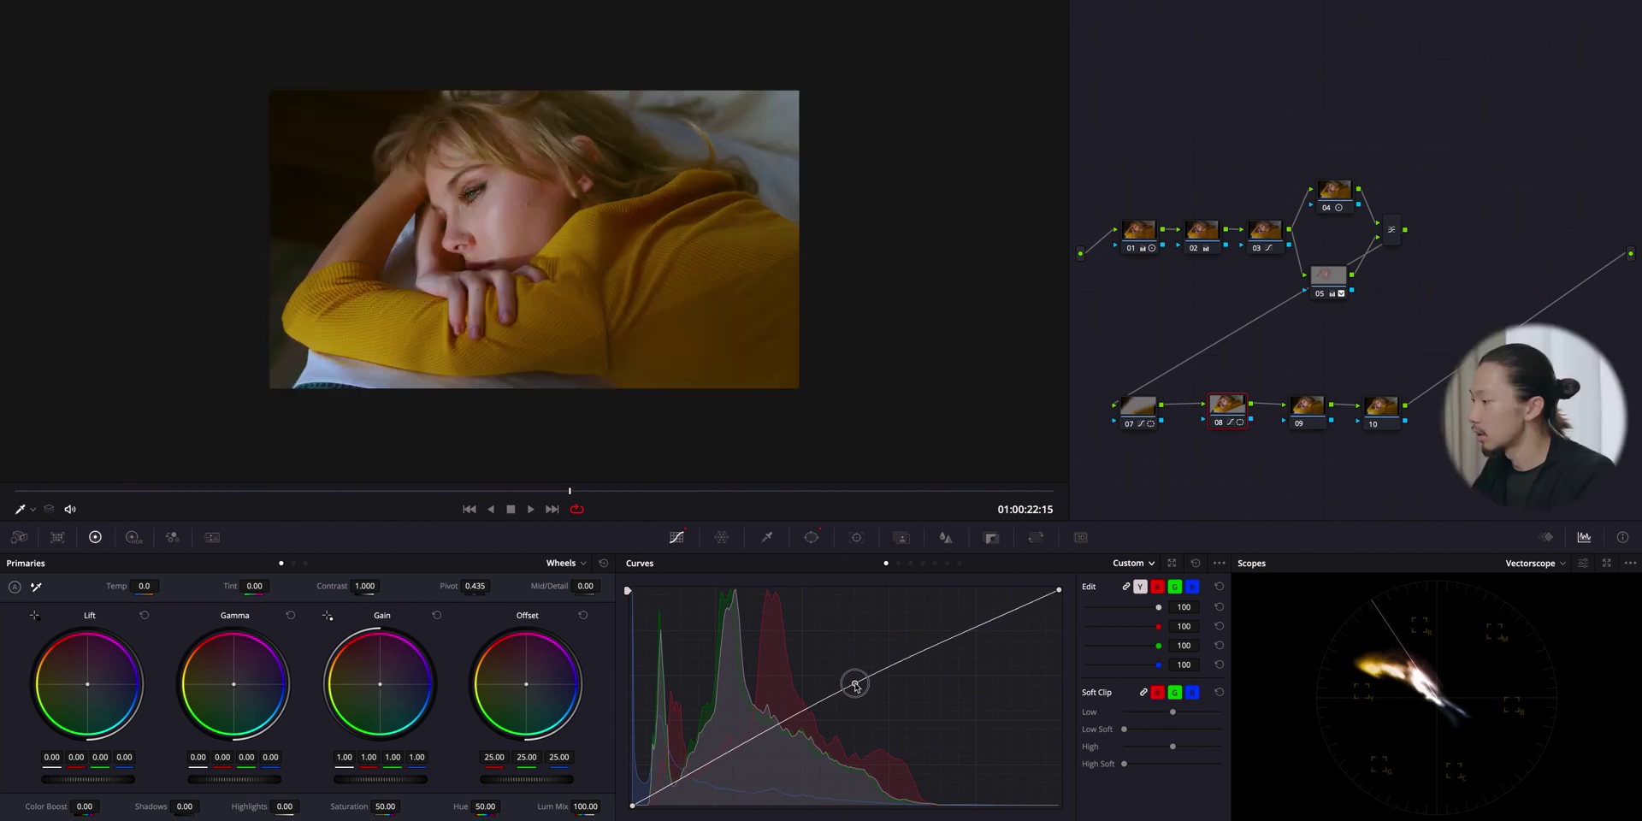
click(812, 537)
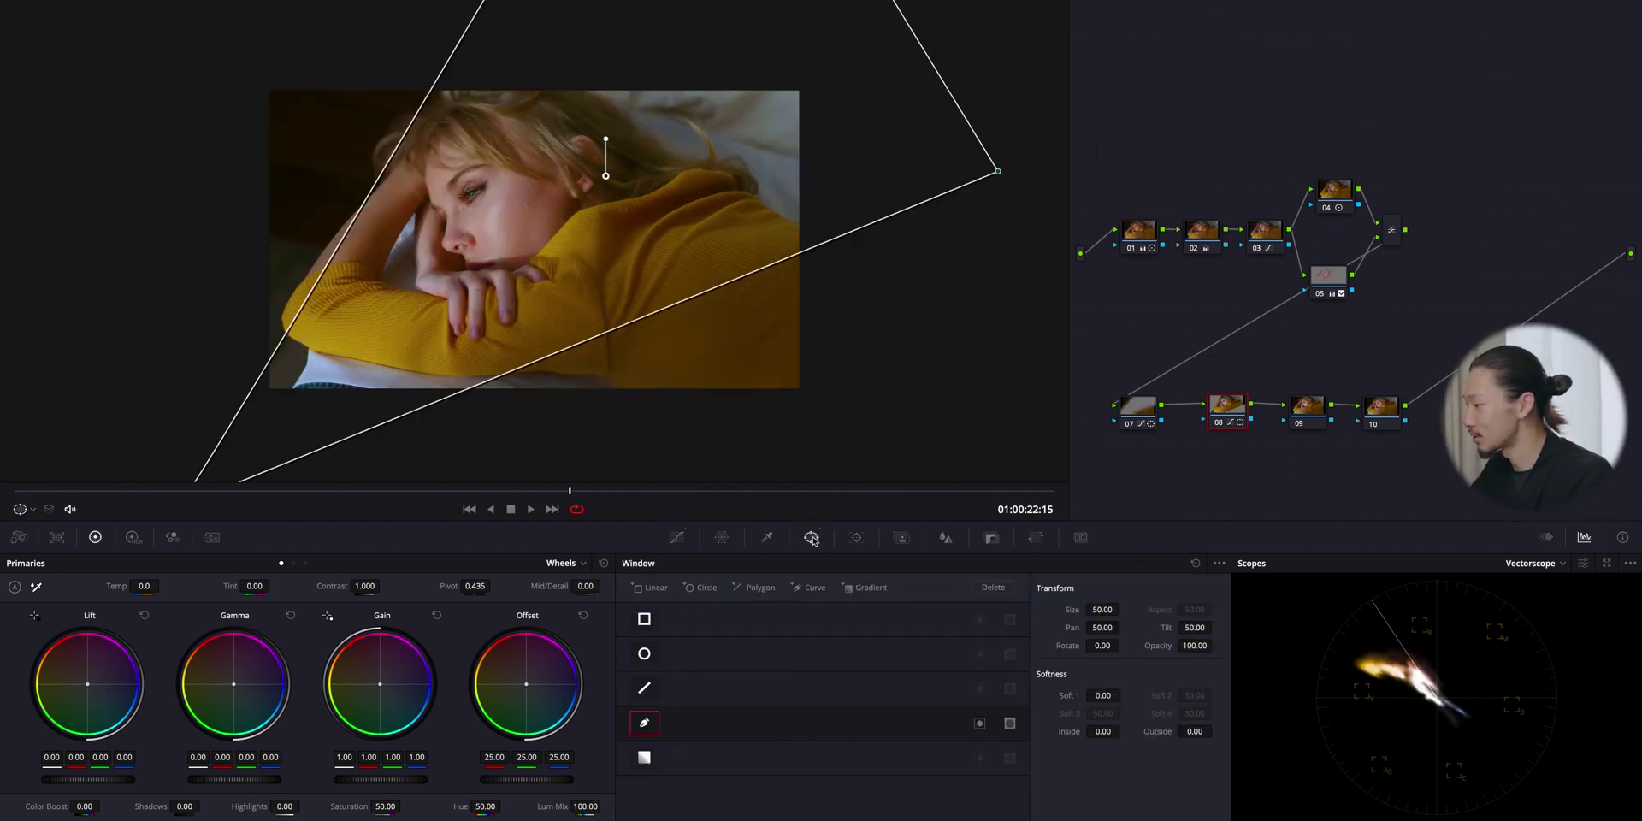
drag(1103, 695, 1125, 696)
drag(1127, 618, 1134, 617)
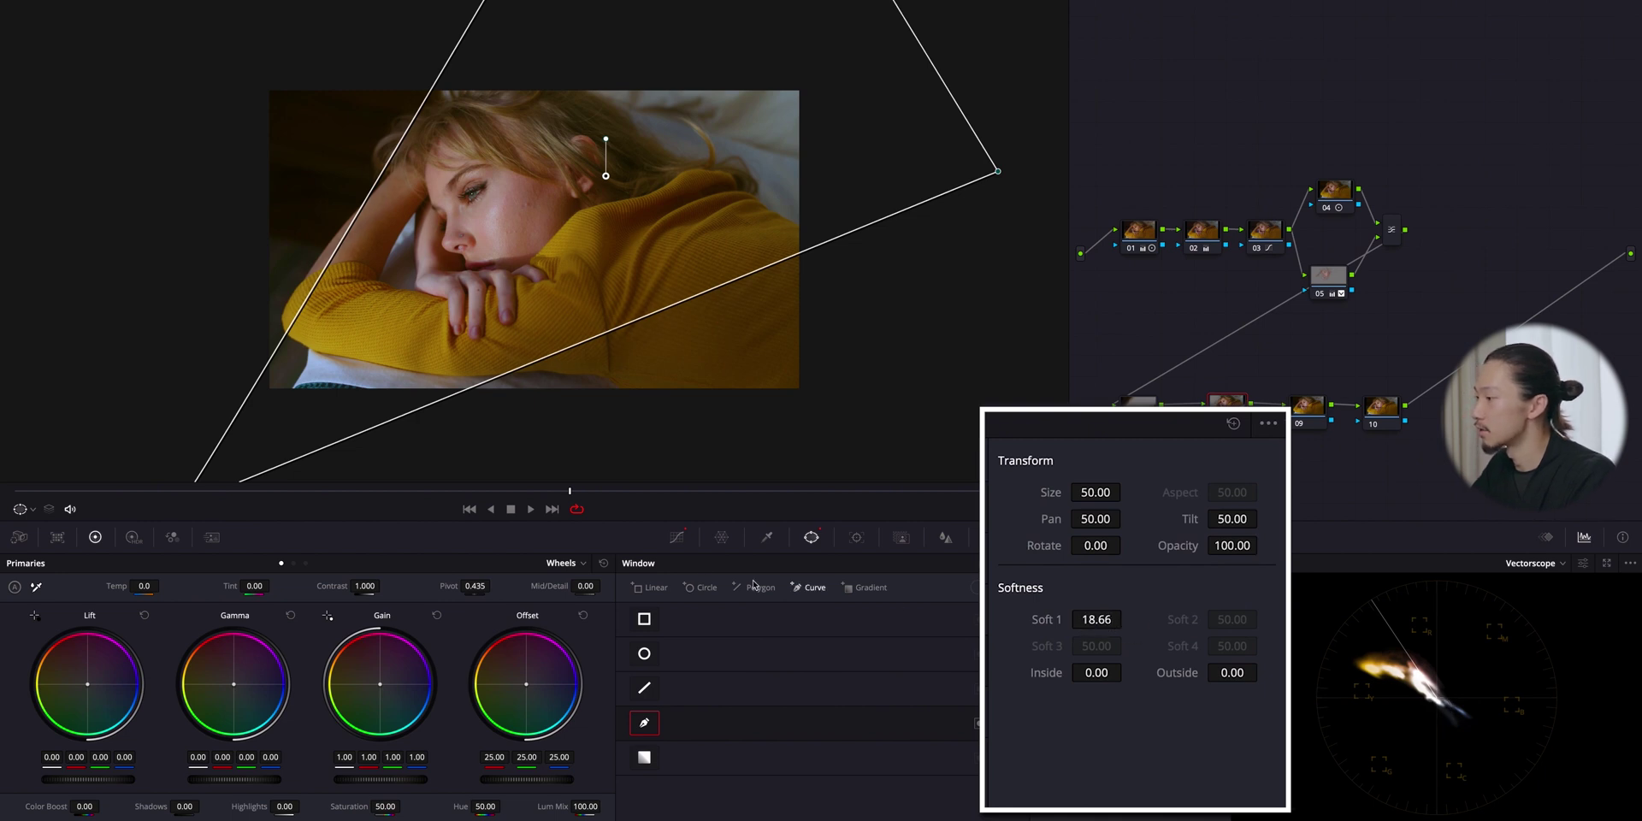
- Lower node 08's Mid/Detail to -10.50 to soften the windowed area
click(677, 537)
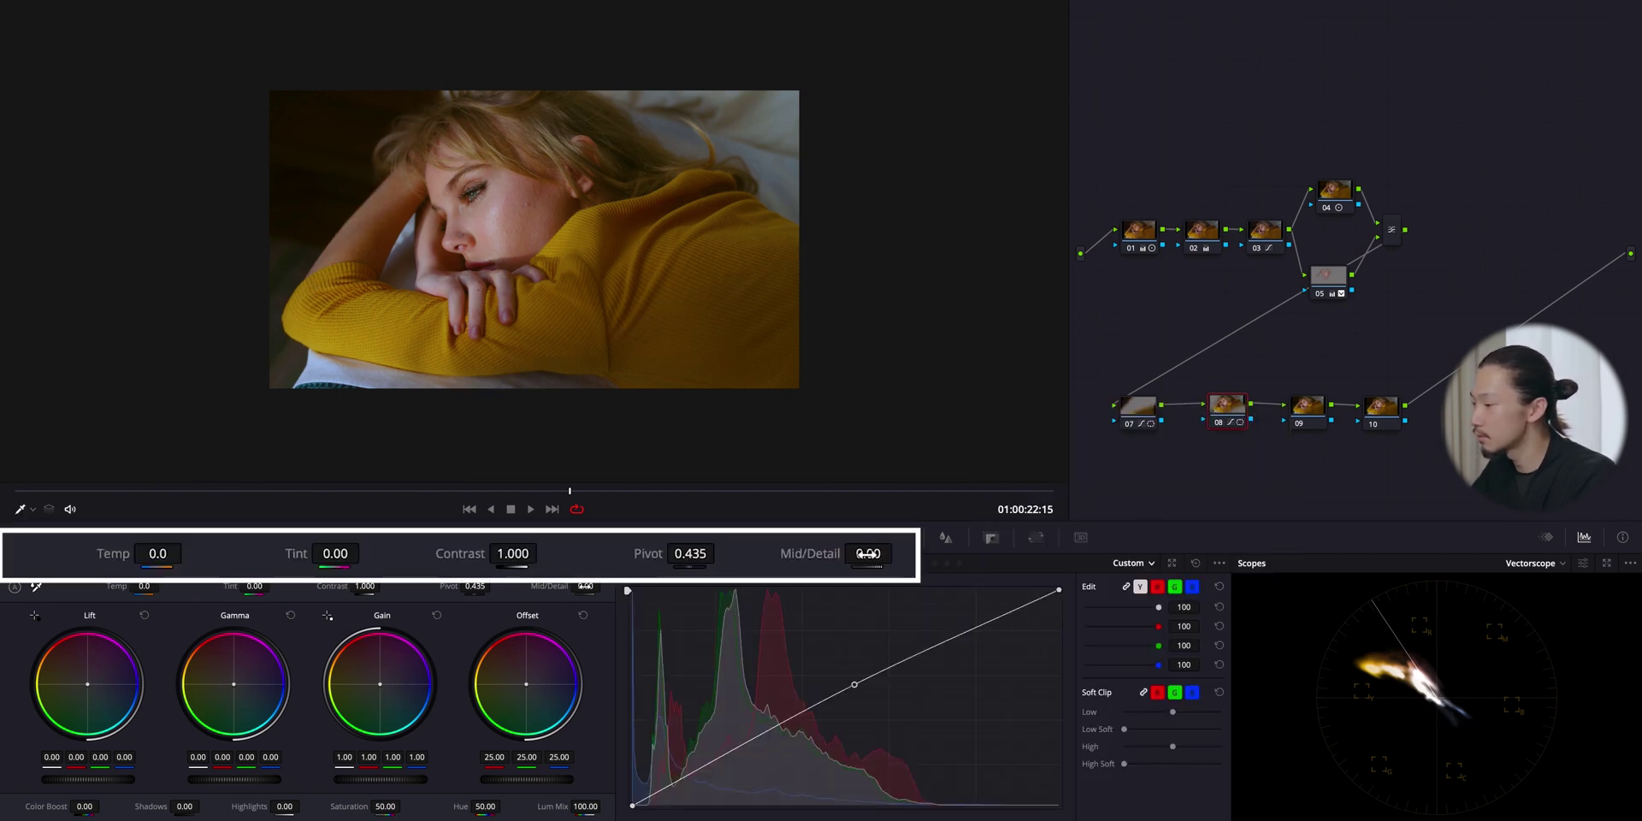
drag(868, 554, 853, 559)
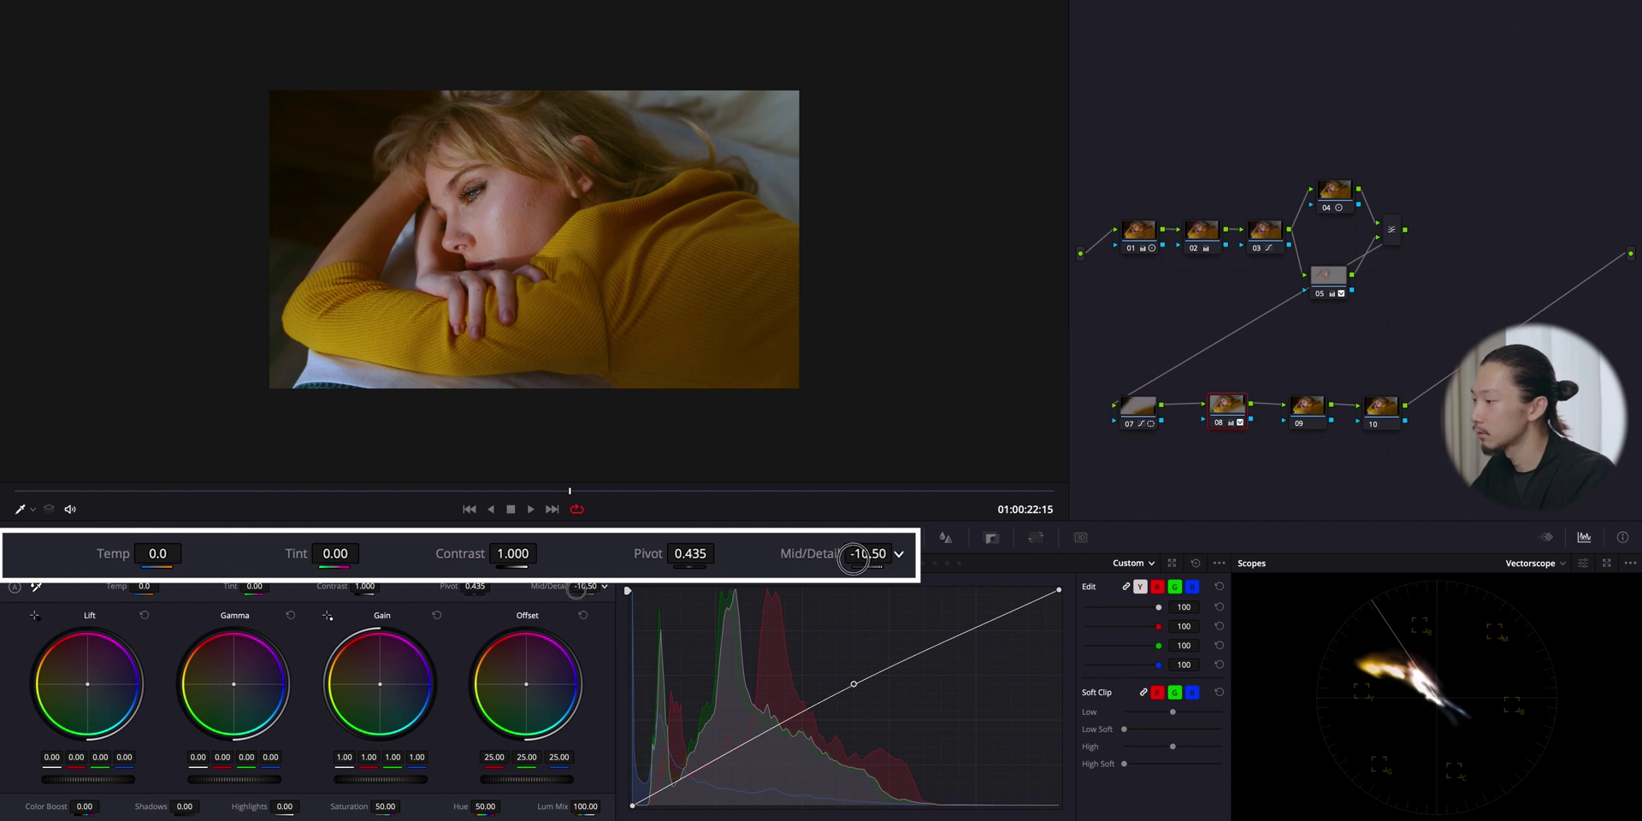
drag(1136, 450, 1206, 411)
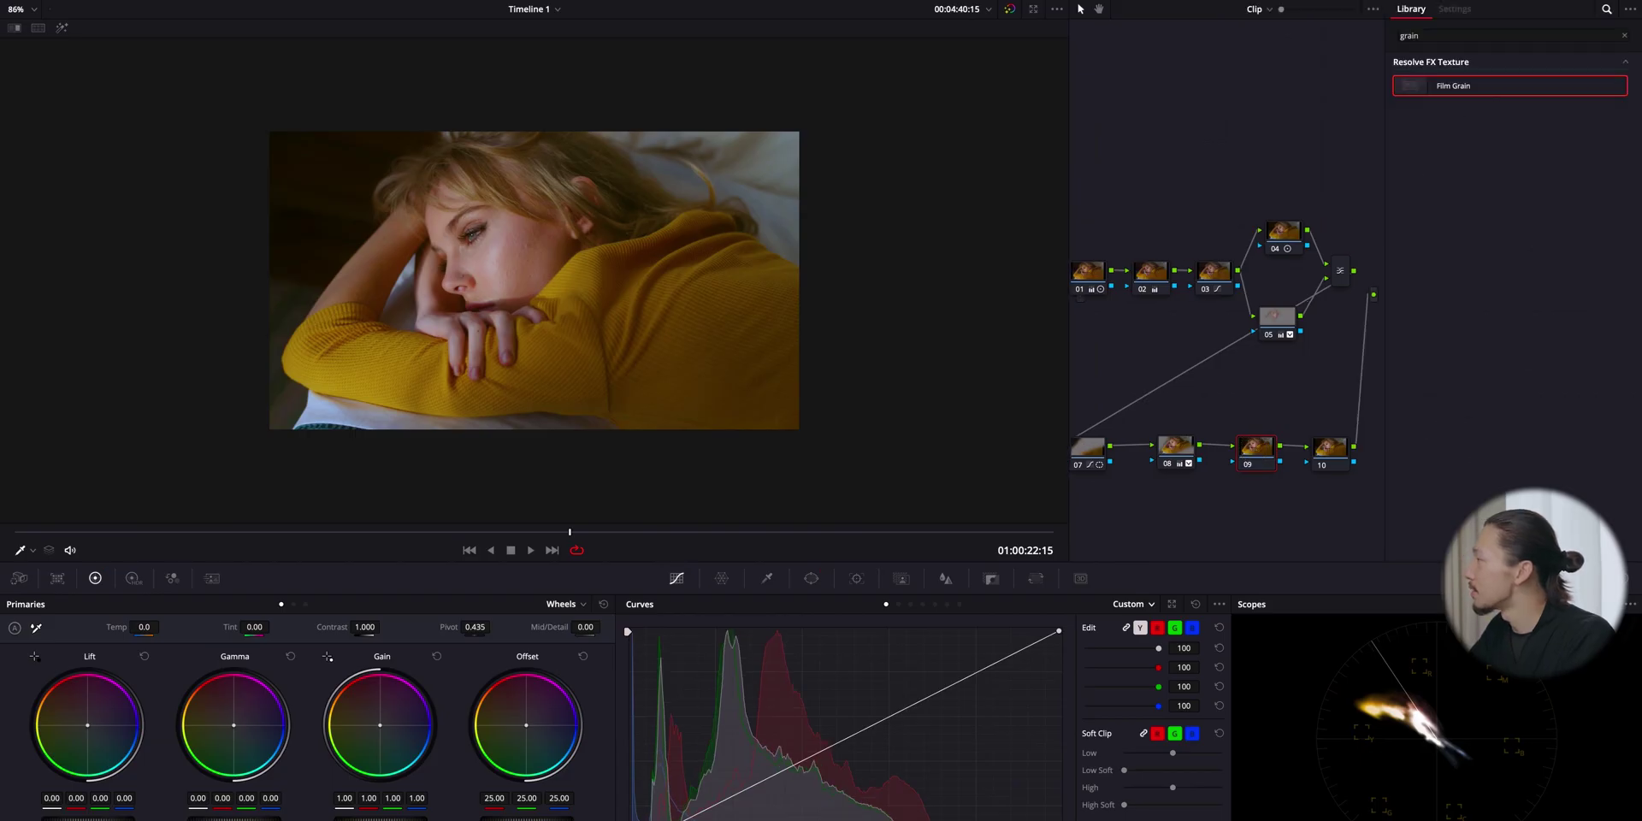
- Search the effects library for glow and apply the Glow effect to node 09
double_click(1480, 40)
text(gl)
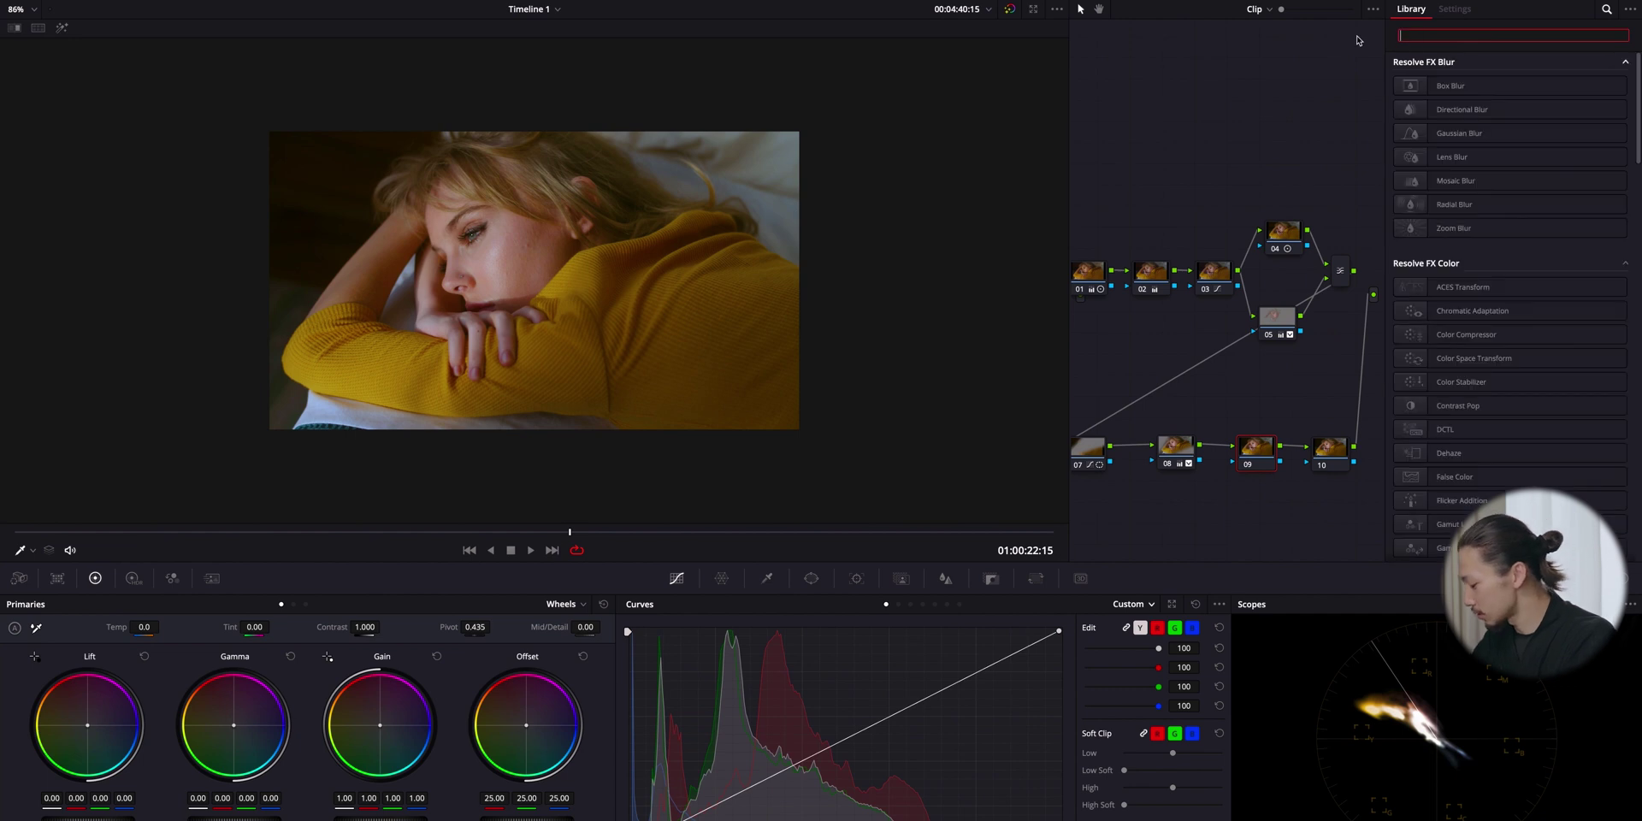
text(ow)
drag(1444, 88, 1272, 451)
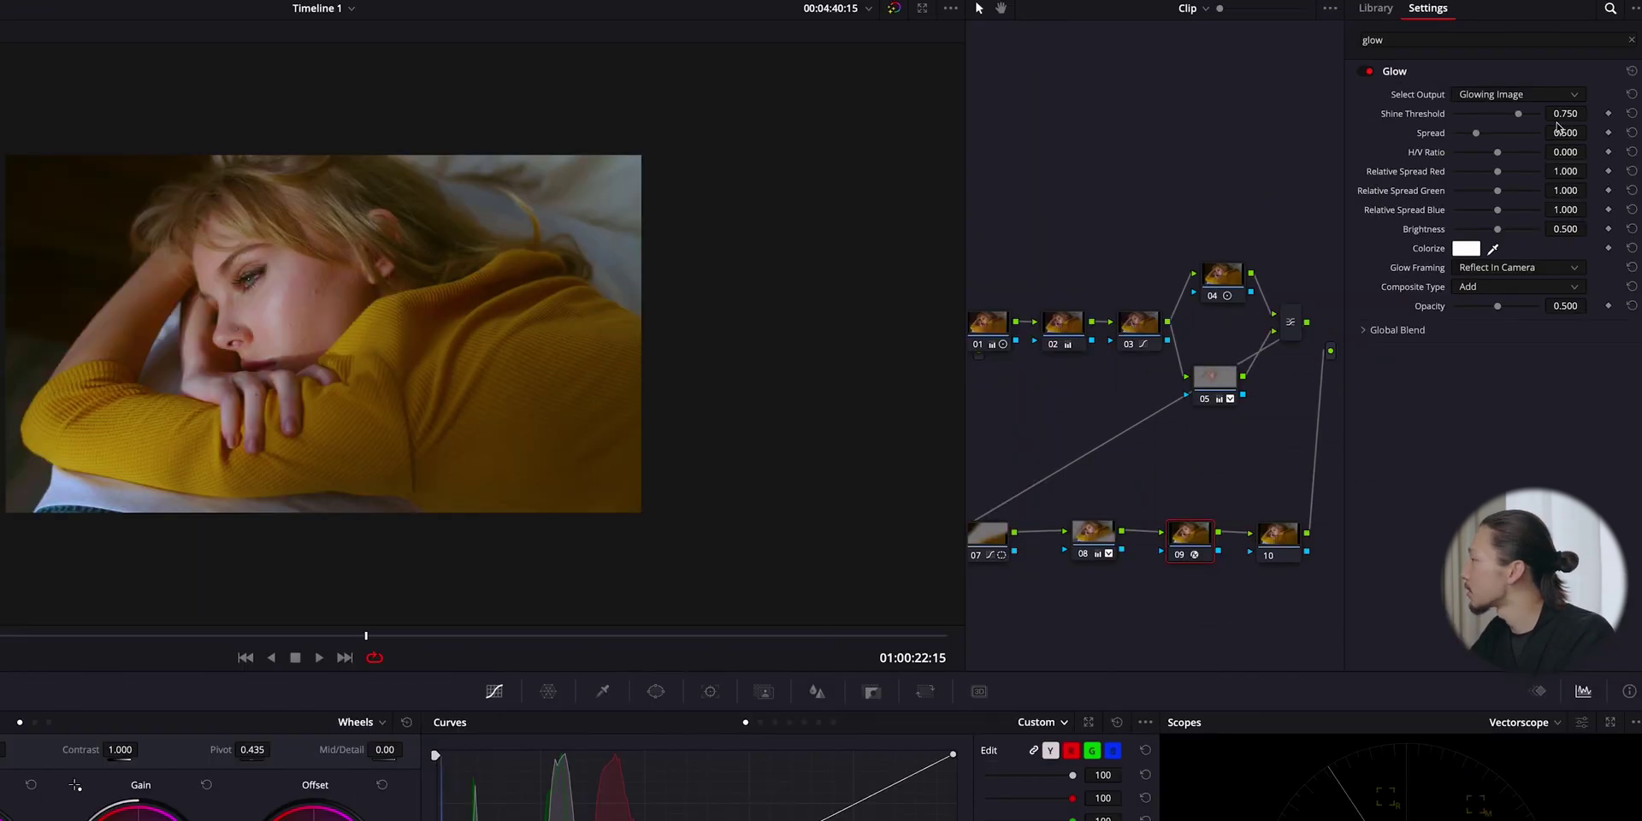
- Set the Glow's Shine Threshold to 0.000 and Composite Type to Softlight, and reduce its Global Blend
drag(1519, 114, 1326, 124)
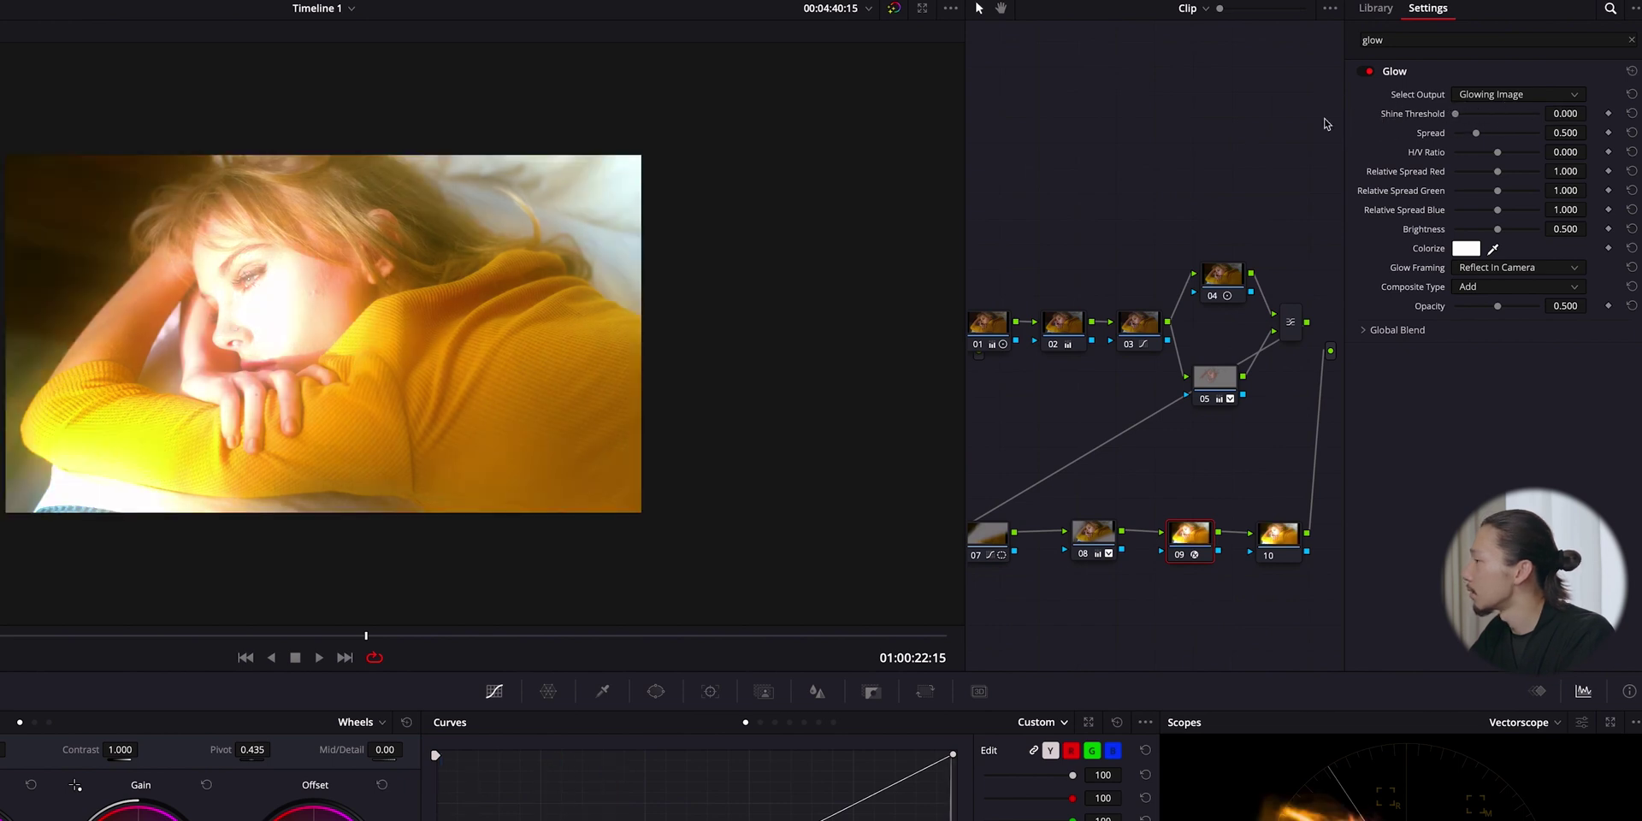
click(1473, 289)
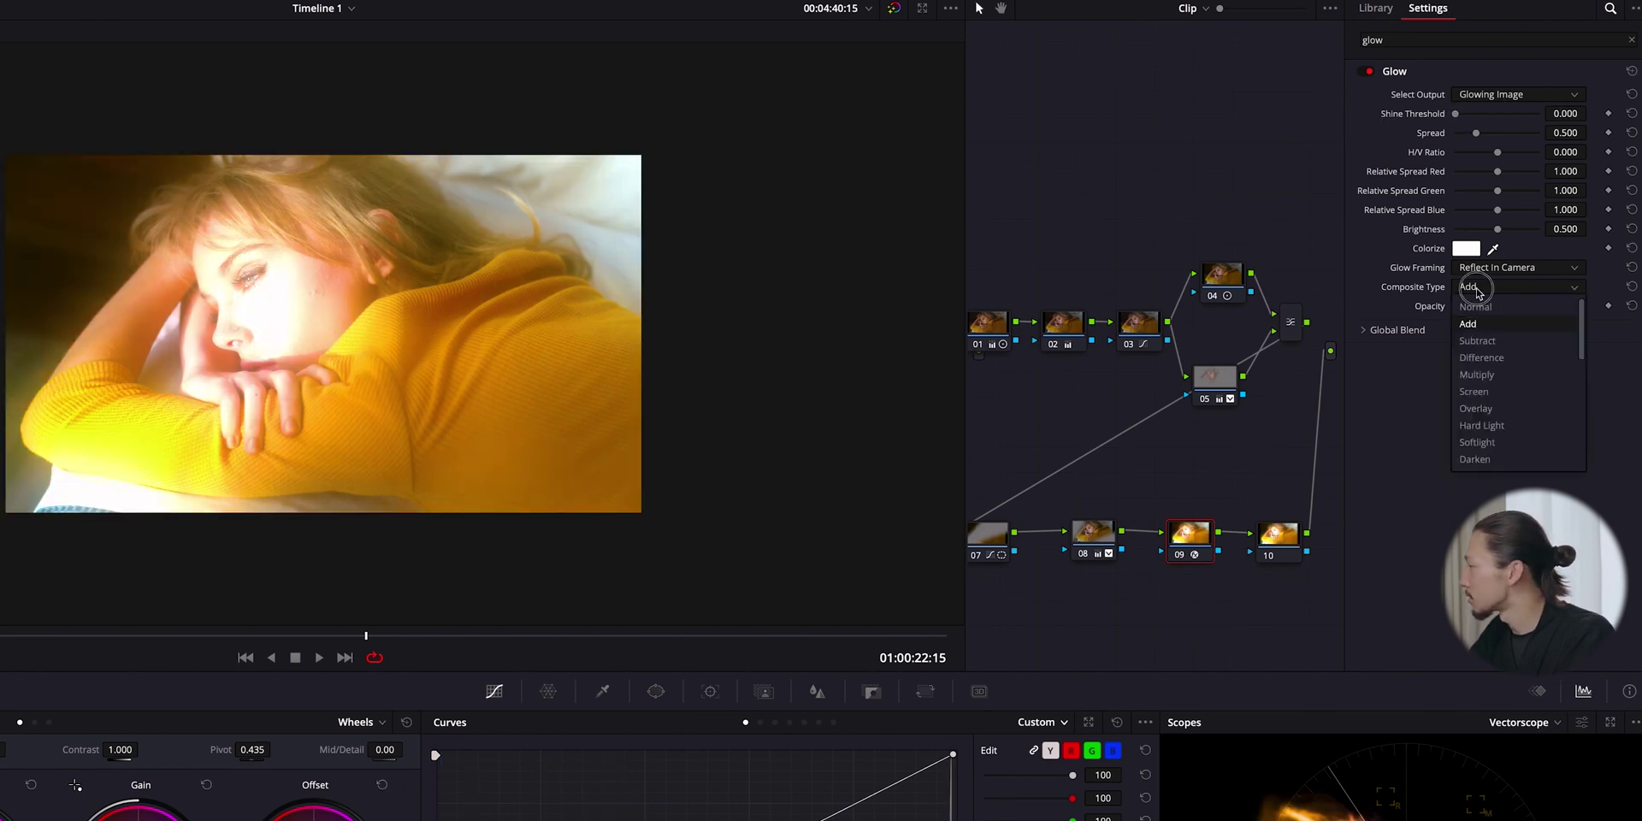
click(1501, 442)
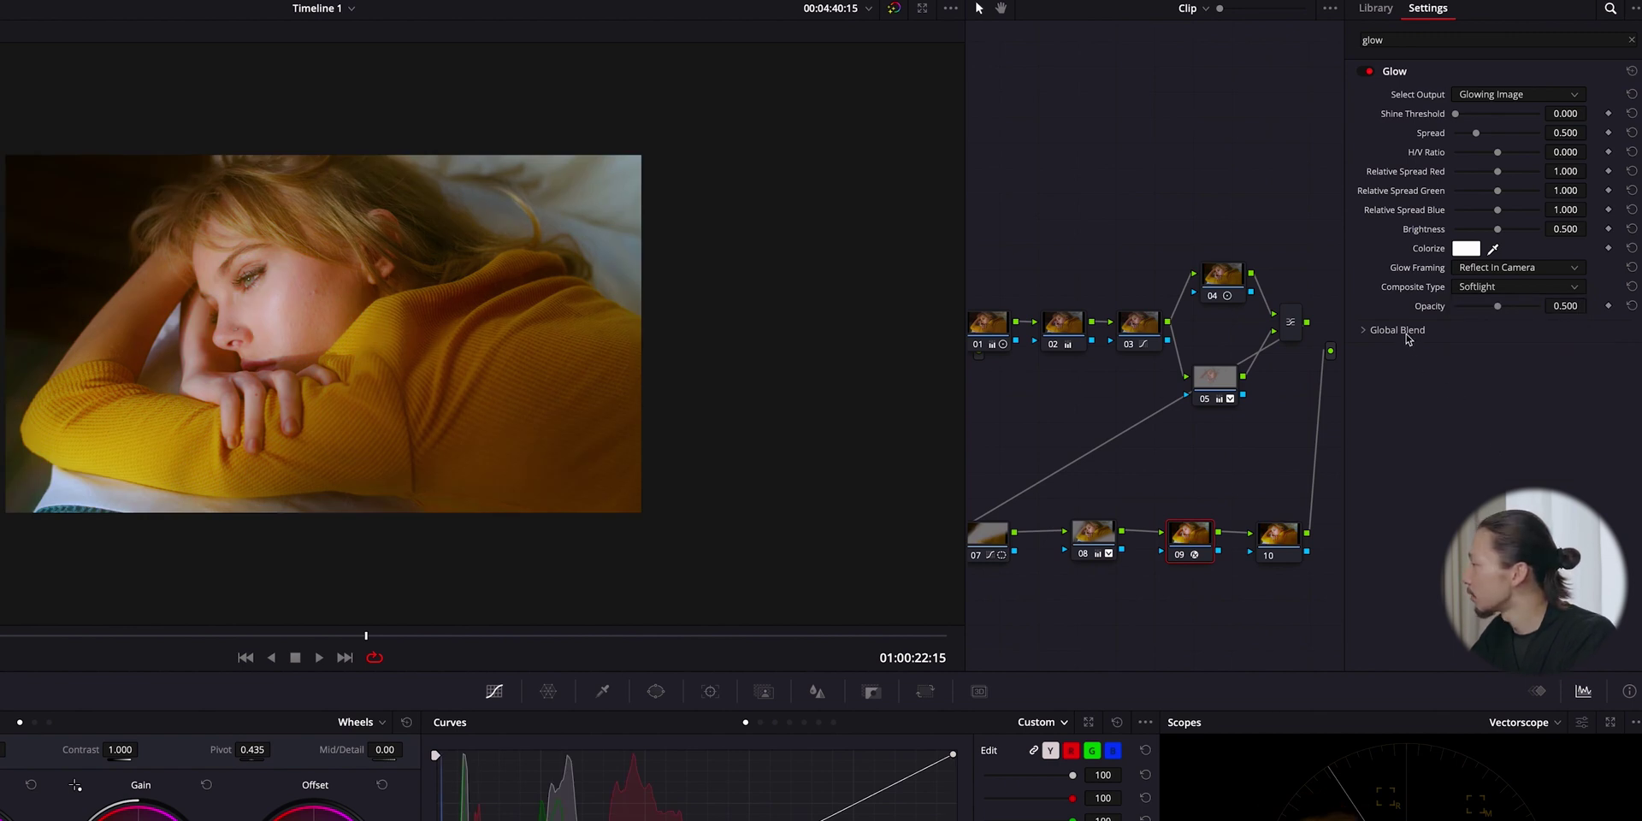
drag(1550, 352, 1496, 361)
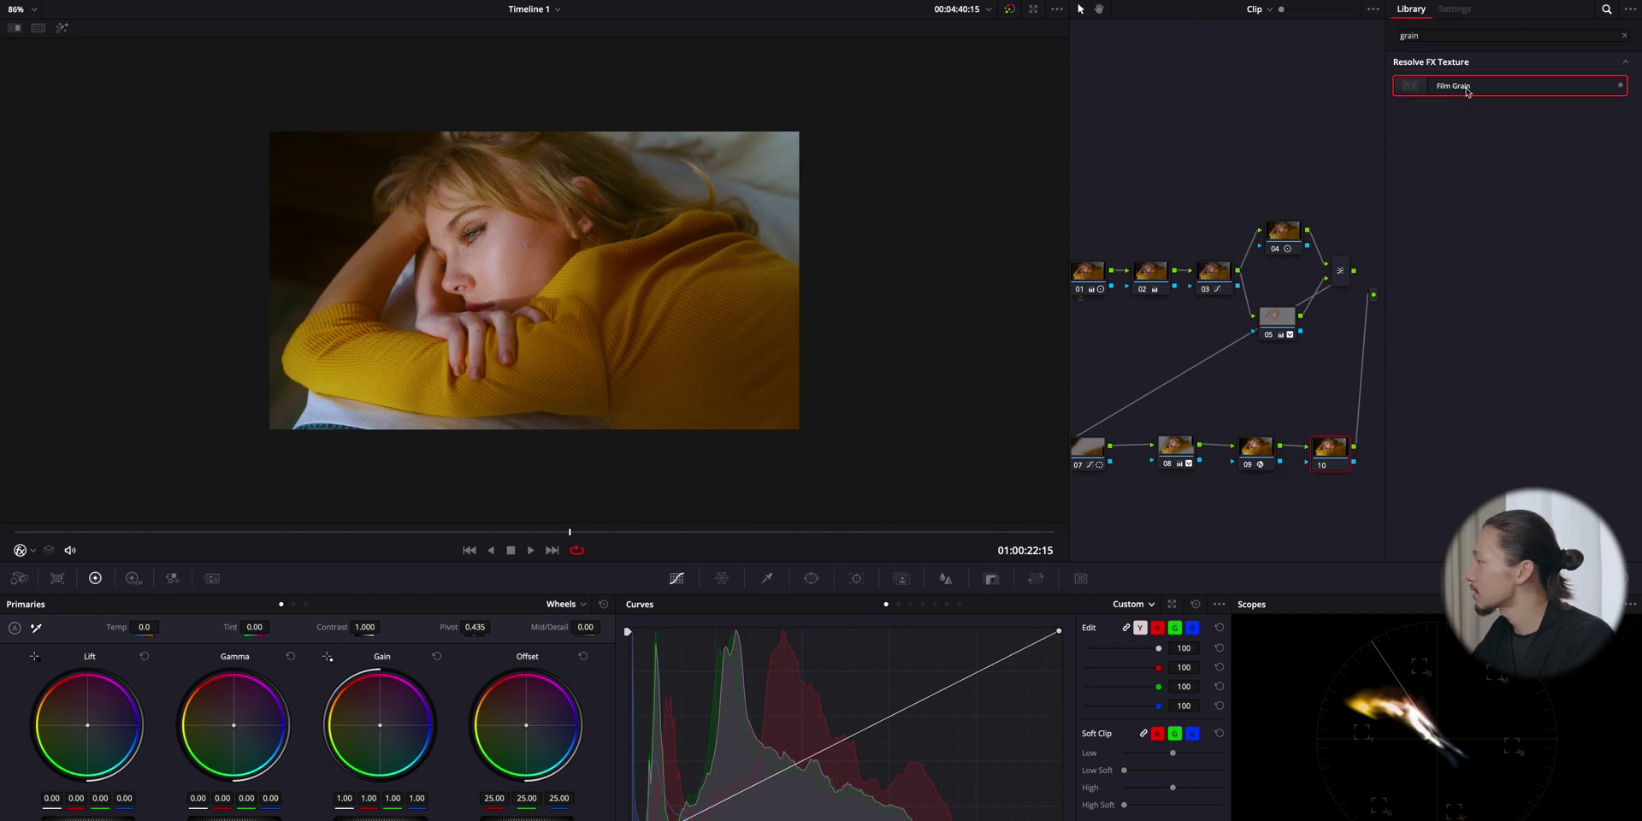
- Apply the Film Grain effect to node 10 with the 16mm preset
drag(1480, 92, 1328, 453)
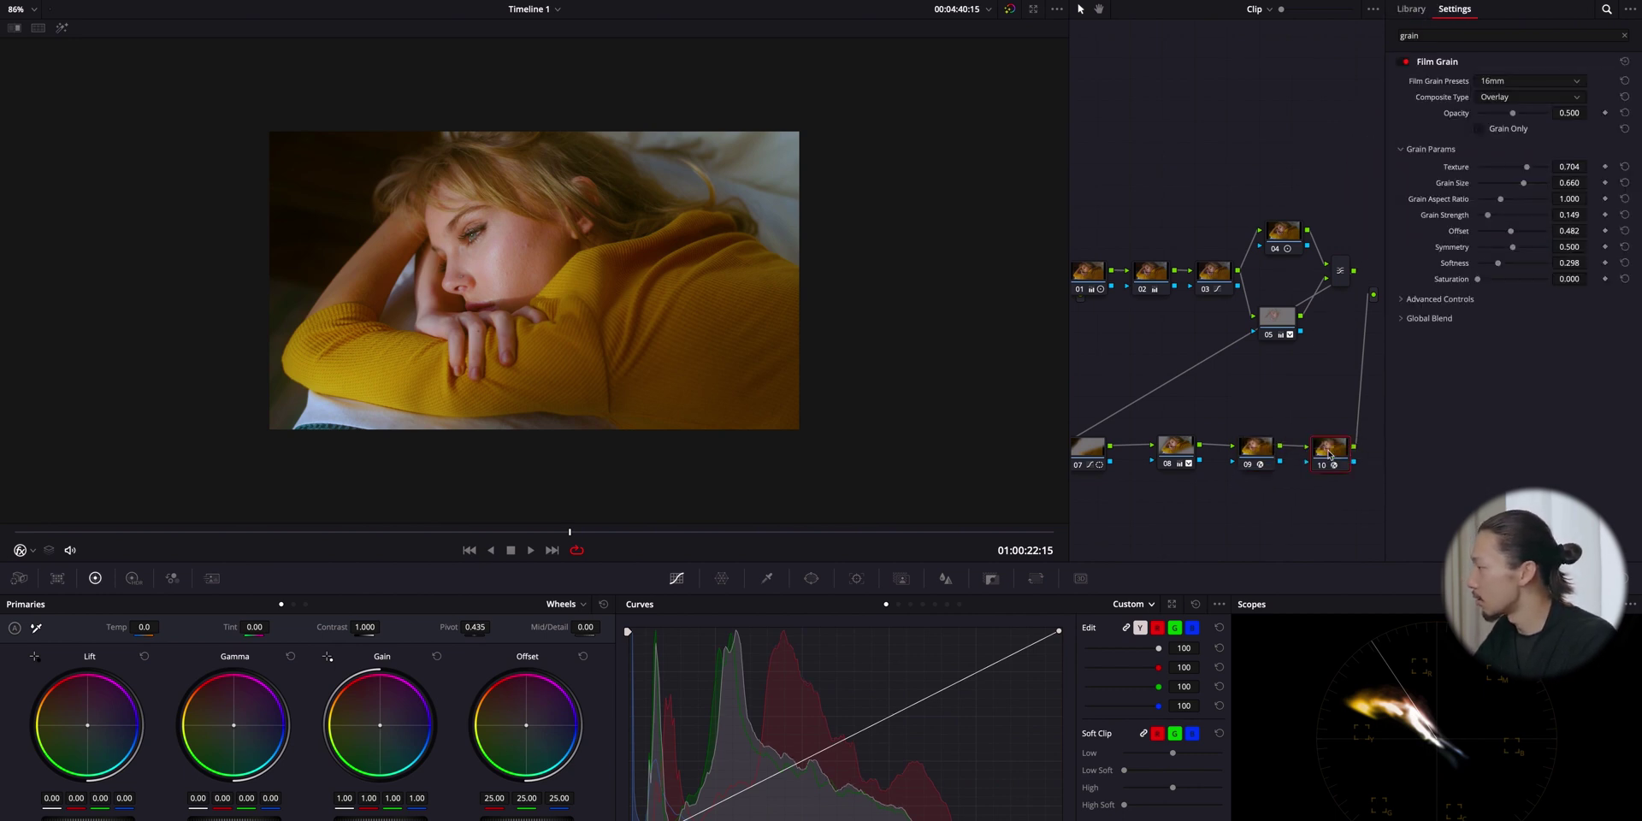
click(1500, 83)
click(1495, 69)
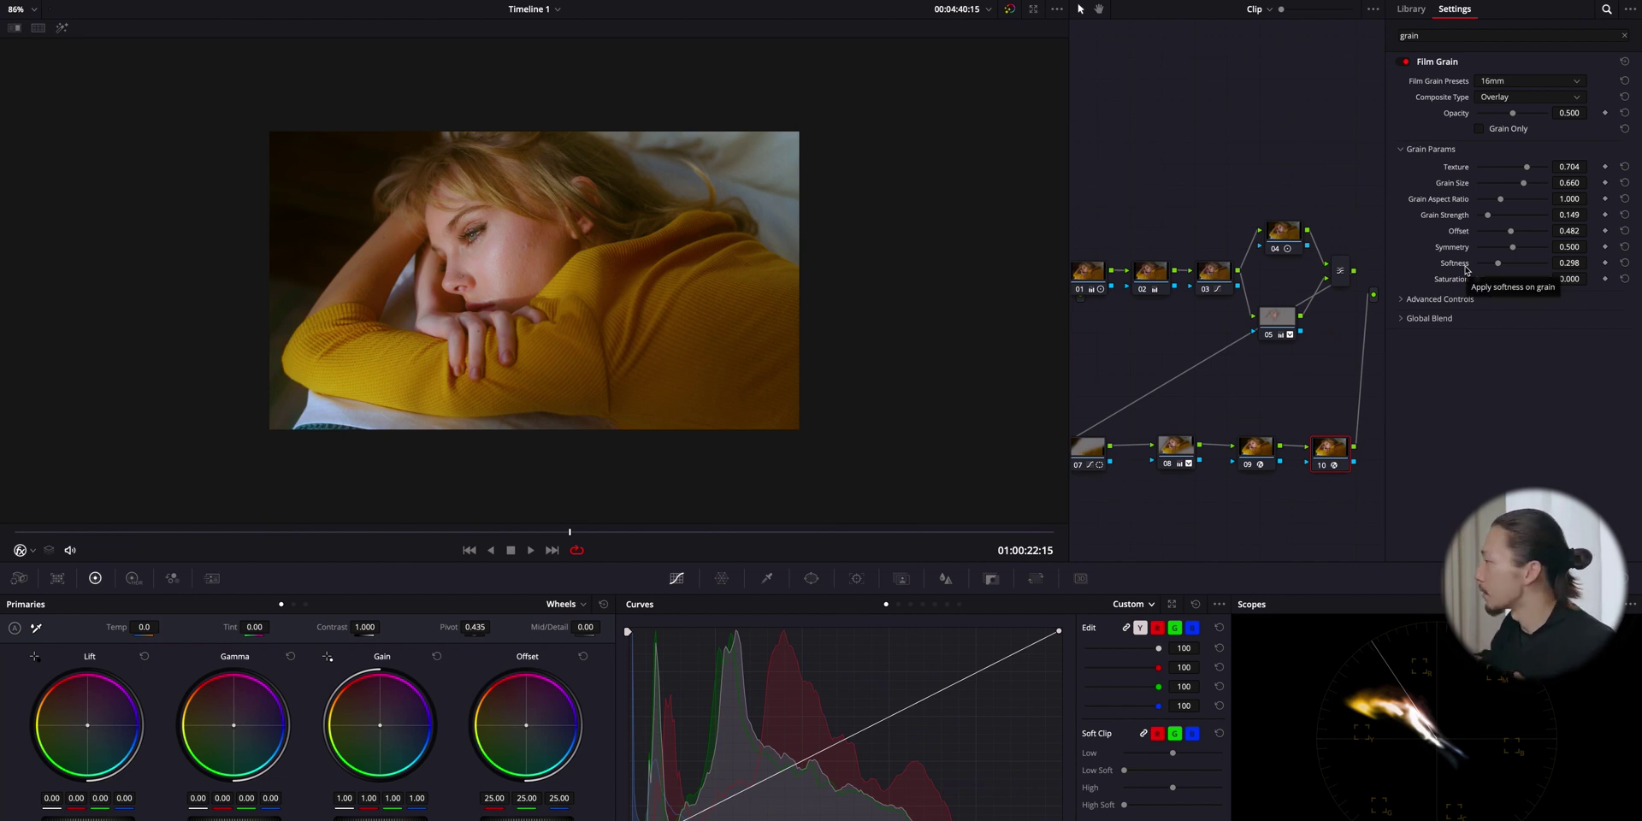
- Set the Film Grain's Texture to 0.275 and Grain Size to 0.918, and lower its Softness and Global Blend
drag(1527, 166, 1524, 223)
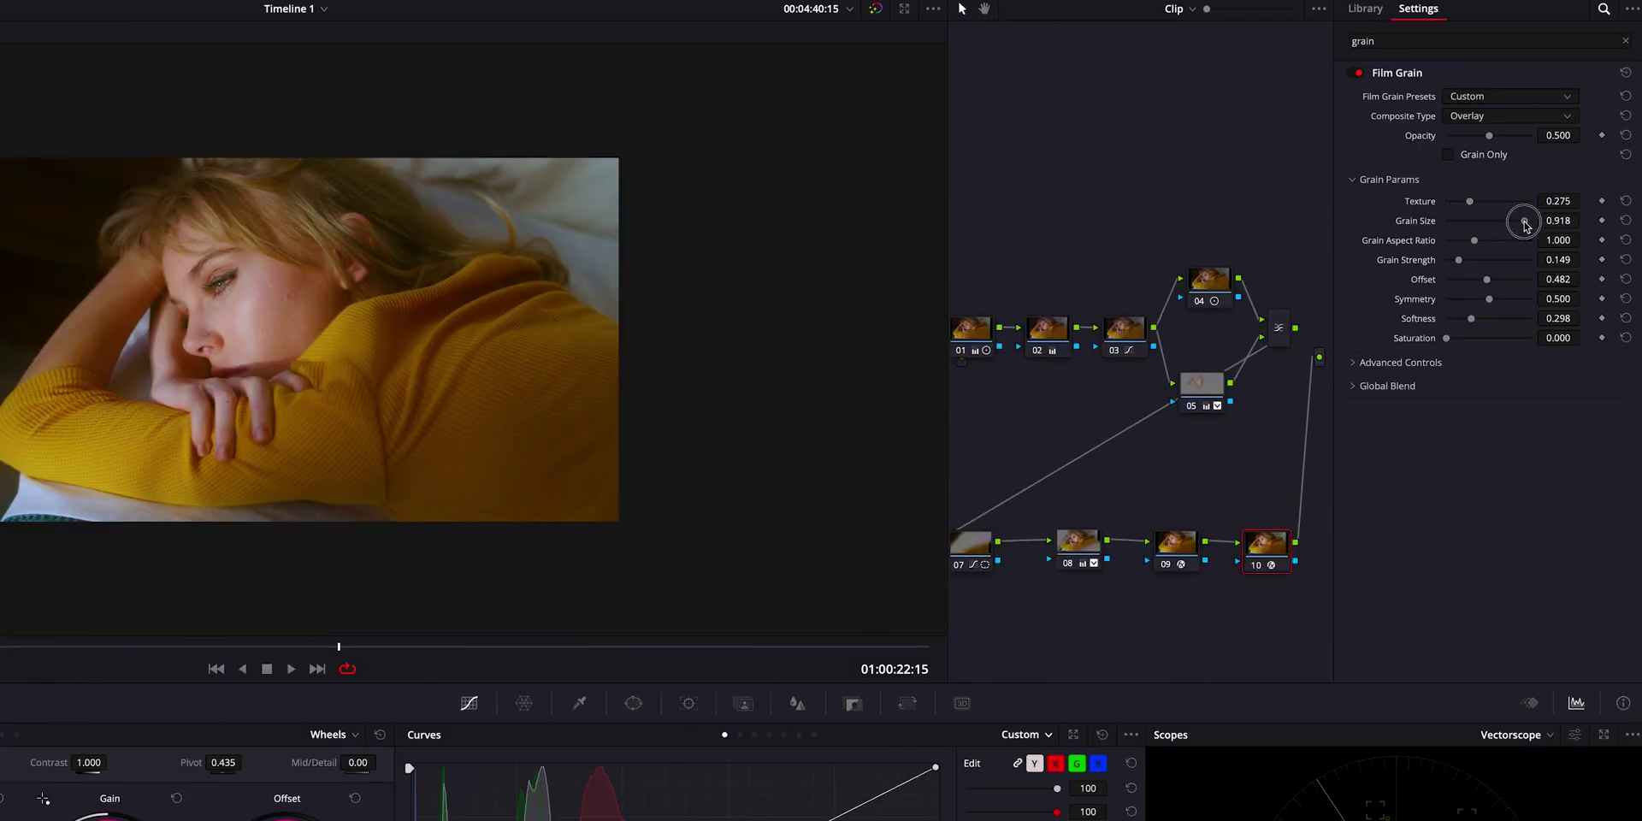
drag(1471, 319, 1454, 321)
click(1387, 386)
drag(1527, 407, 1499, 414)
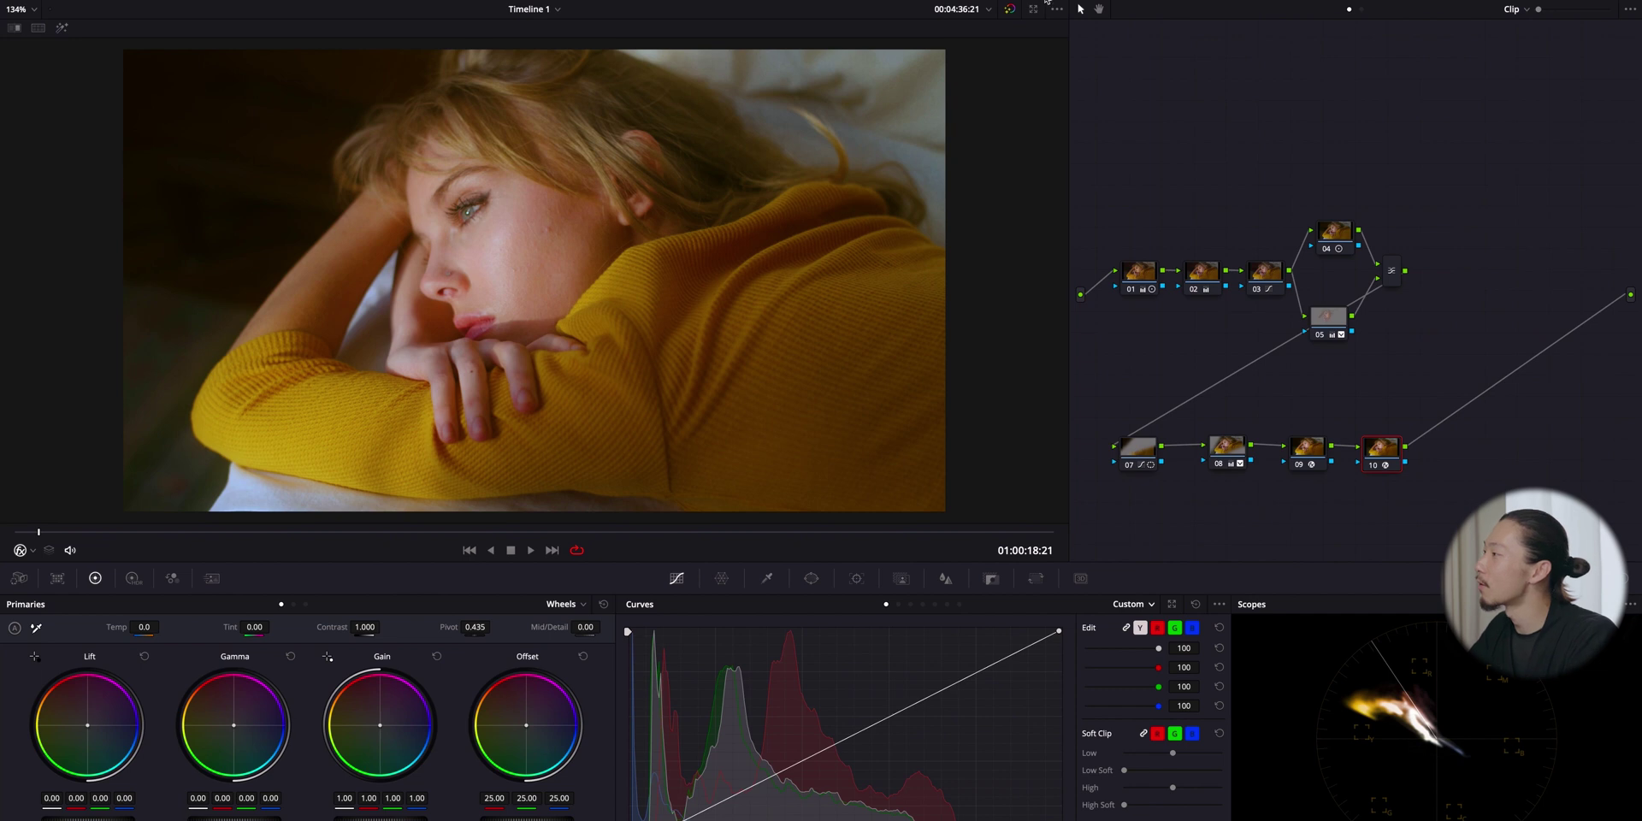
- Bypass all grades to compare the finished look with the ungraded clip
click(1009, 9)
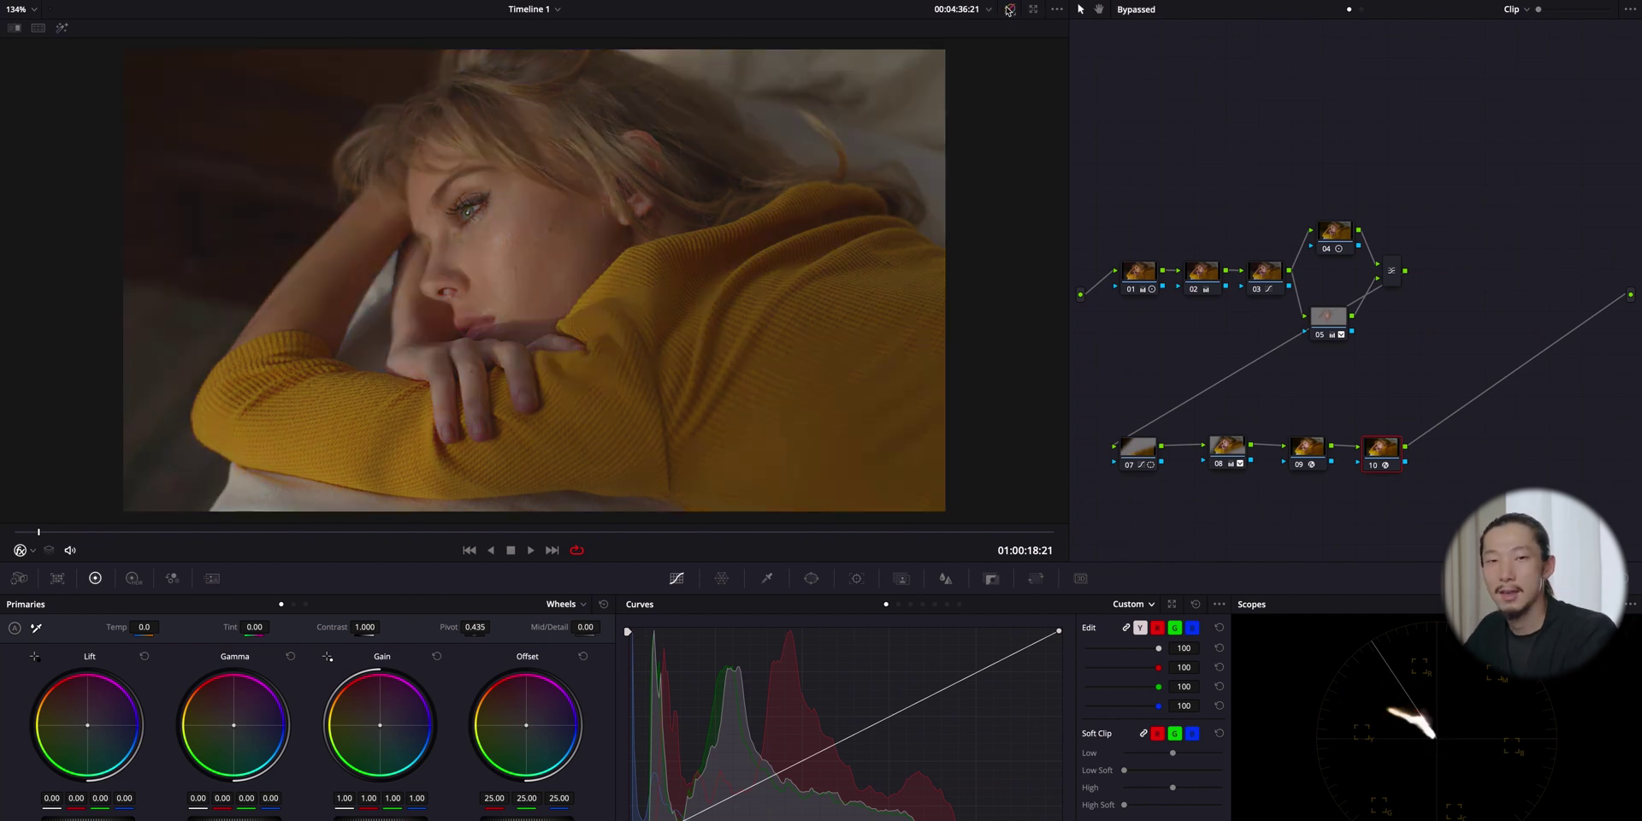